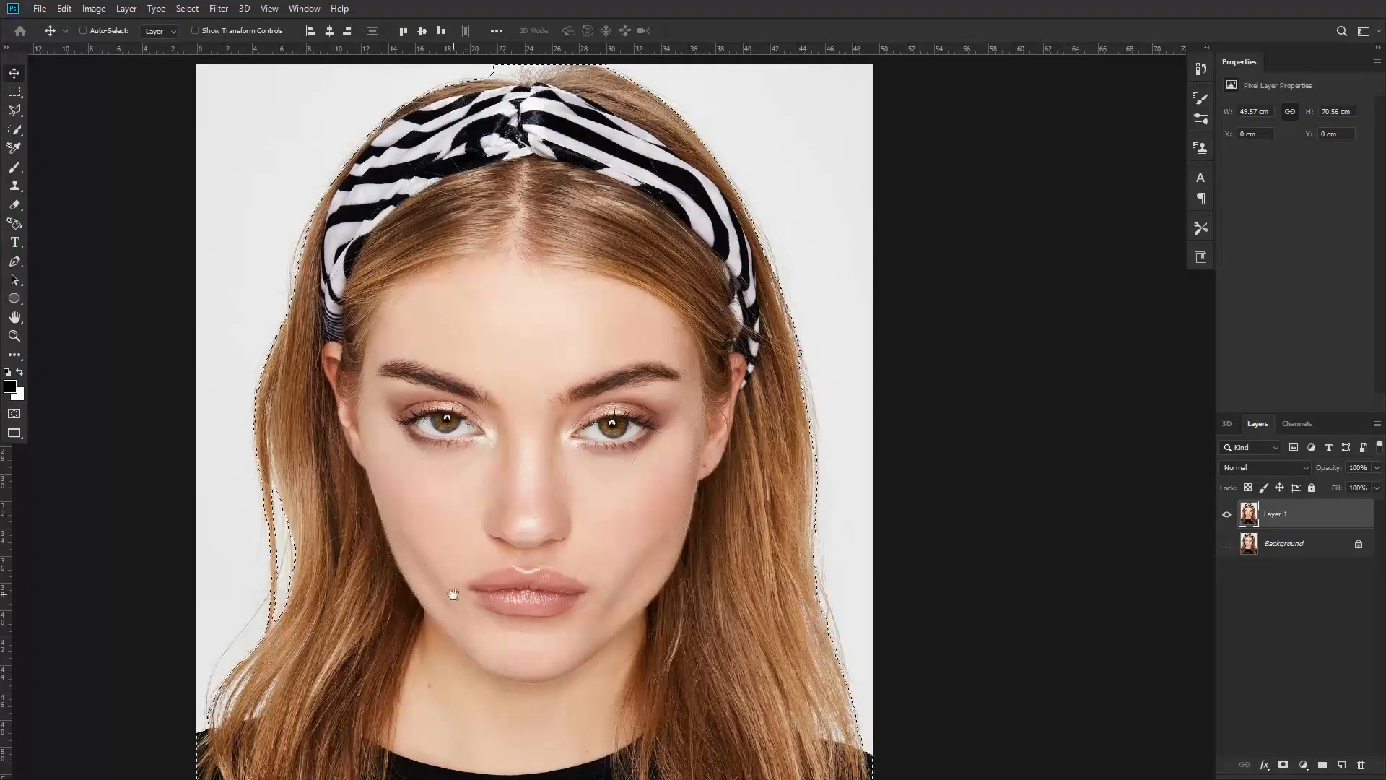
# Refine the selection edge around the loose hair at the top of the woman's head with the Quick Selection tool.
pyautogui.moveTo(454, 599); pyautogui.dragTo(522, 340)
pyautogui.keyDown('ctrl'); pyautogui.click(566, 380); pyautogui.keyUp('ctrl')
pyautogui.moveTo(622, 225)
pyautogui.mouseDown()
pyautogui.moveTo(621, 645)
pyautogui.moveTo(613, 492)
pyautogui.mouseUp()
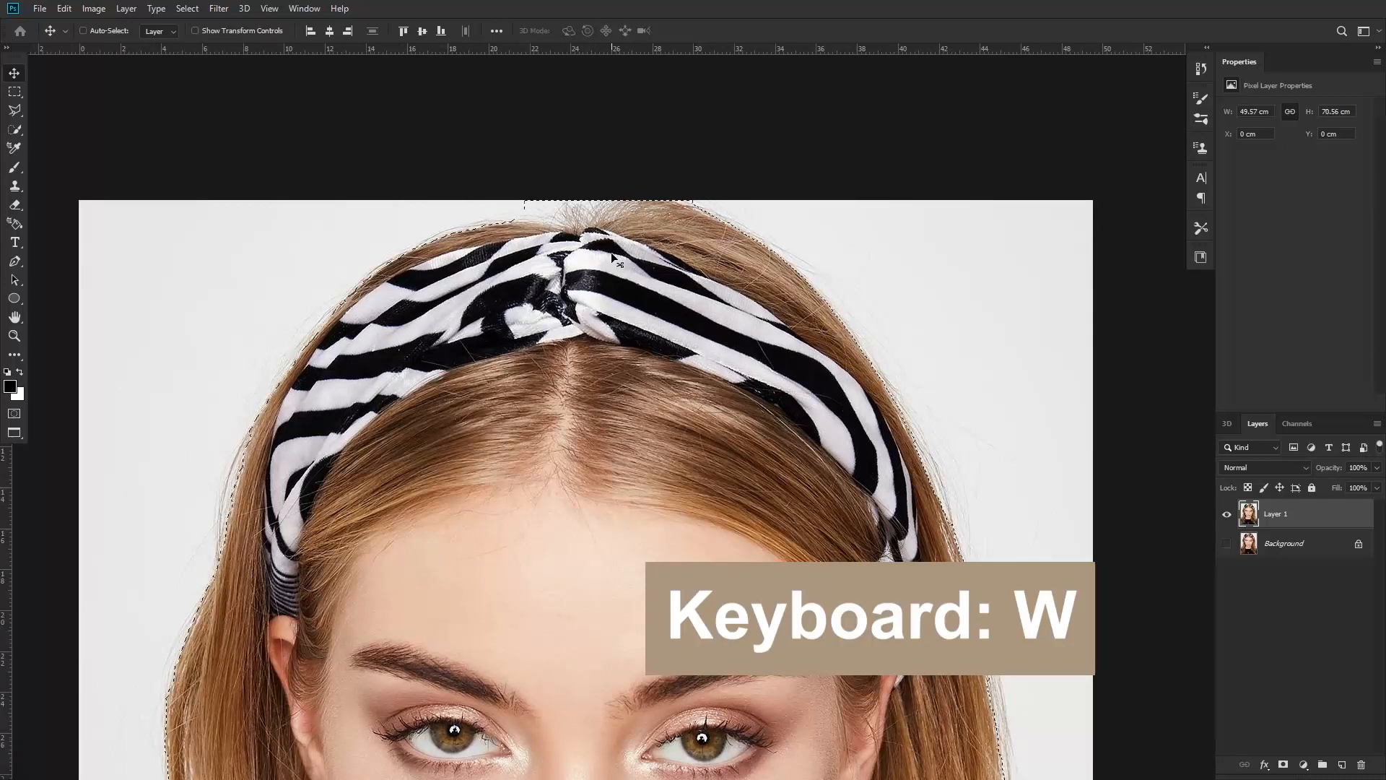
pyautogui.press('w')
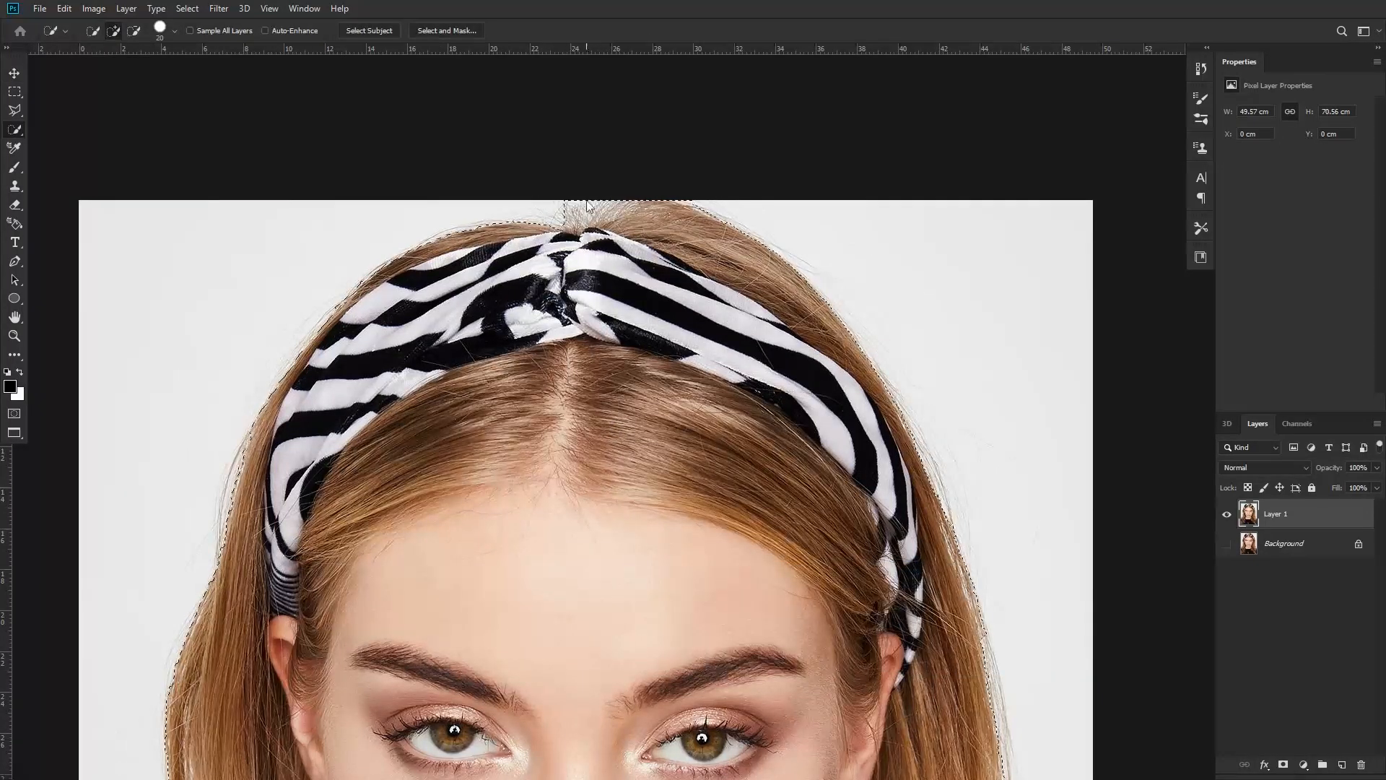
pyautogui.keyDown('ctrl'); pyautogui.click(577, 210); pyautogui.keyUp('ctrl')
pyautogui.moveTo(586, 210); pyautogui.dragTo(543, 267)
pyautogui.moveTo(427, 299); pyautogui.dragTo(490, 298)
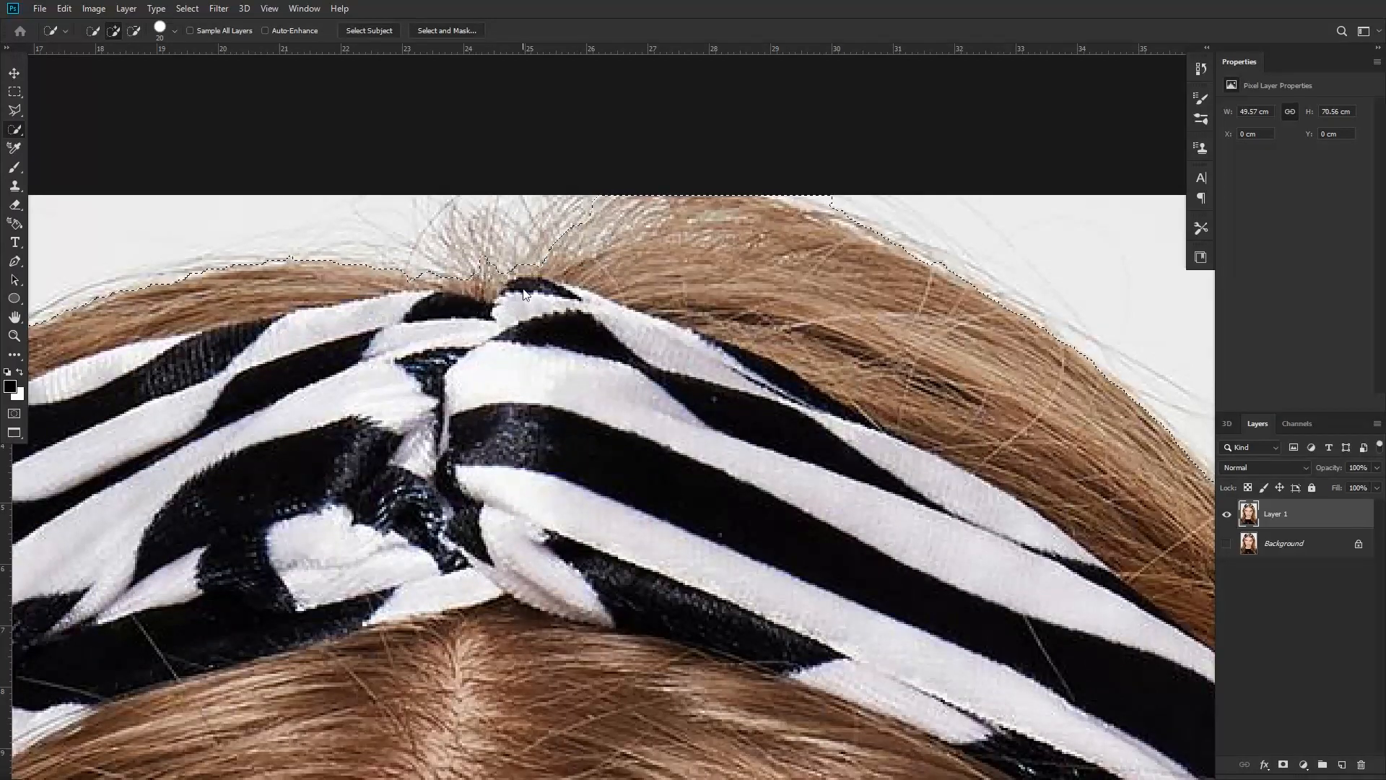
pyautogui.scroll(-5, 569, 369)
# Copy the selected woman onto a new layer, delete Layer 1 and make the Background layer active.
pyautogui.hotkey('ctrl', 'j')
pyautogui.press('v')
pyautogui.click(1249, 543)
pyautogui.press('Delete')
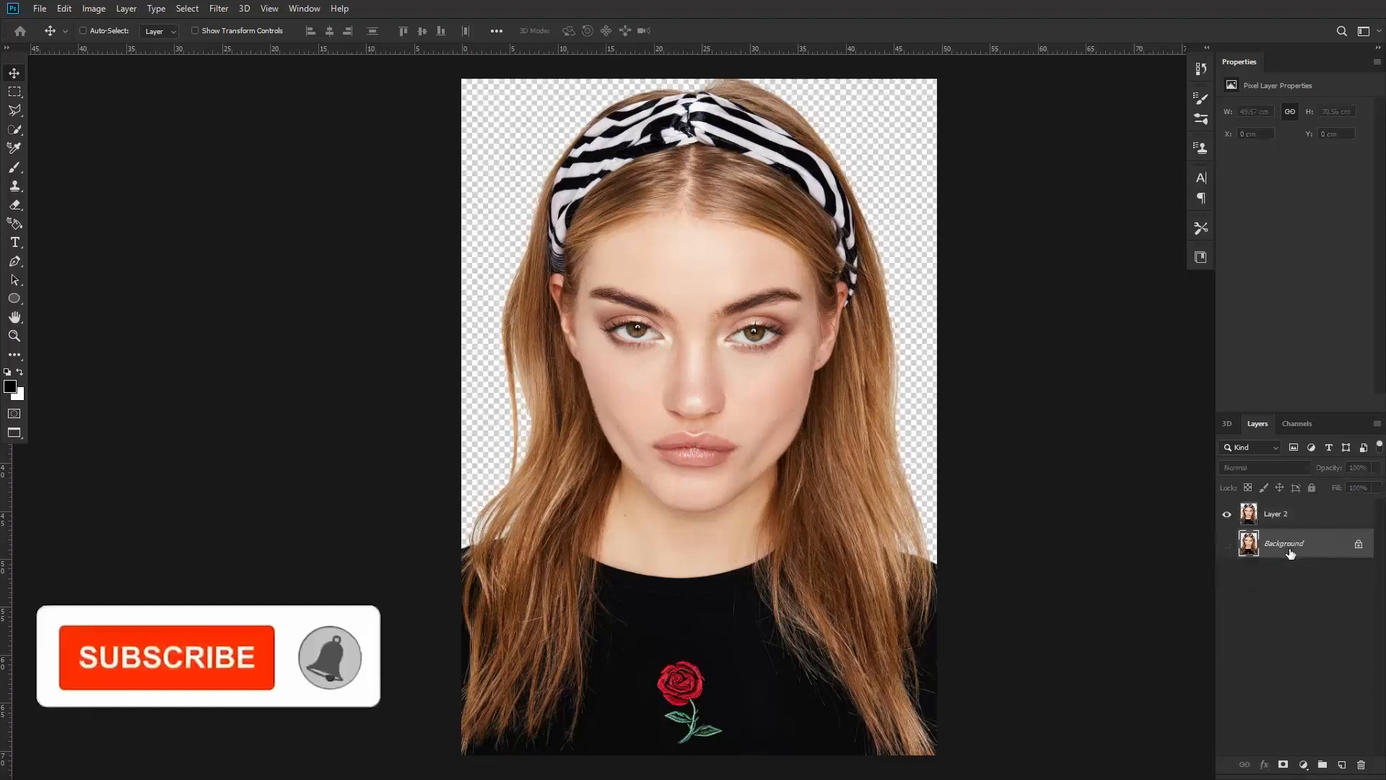
pyautogui.moveTo(754, 123); pyautogui.dragTo(718, 179)
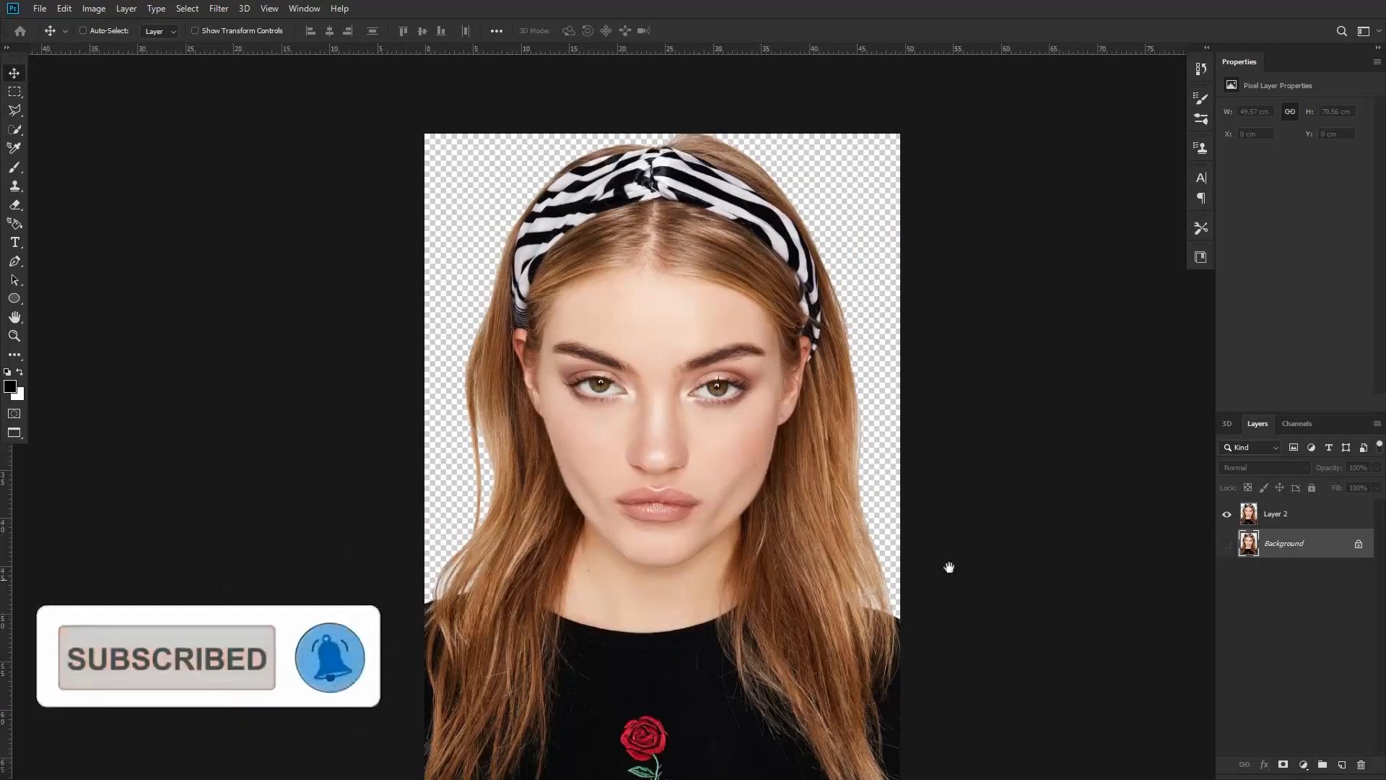
# Add a pale yellow Solid Color fill layer between the cut-out woman and the Background layer.
pyautogui.click(1304, 765)
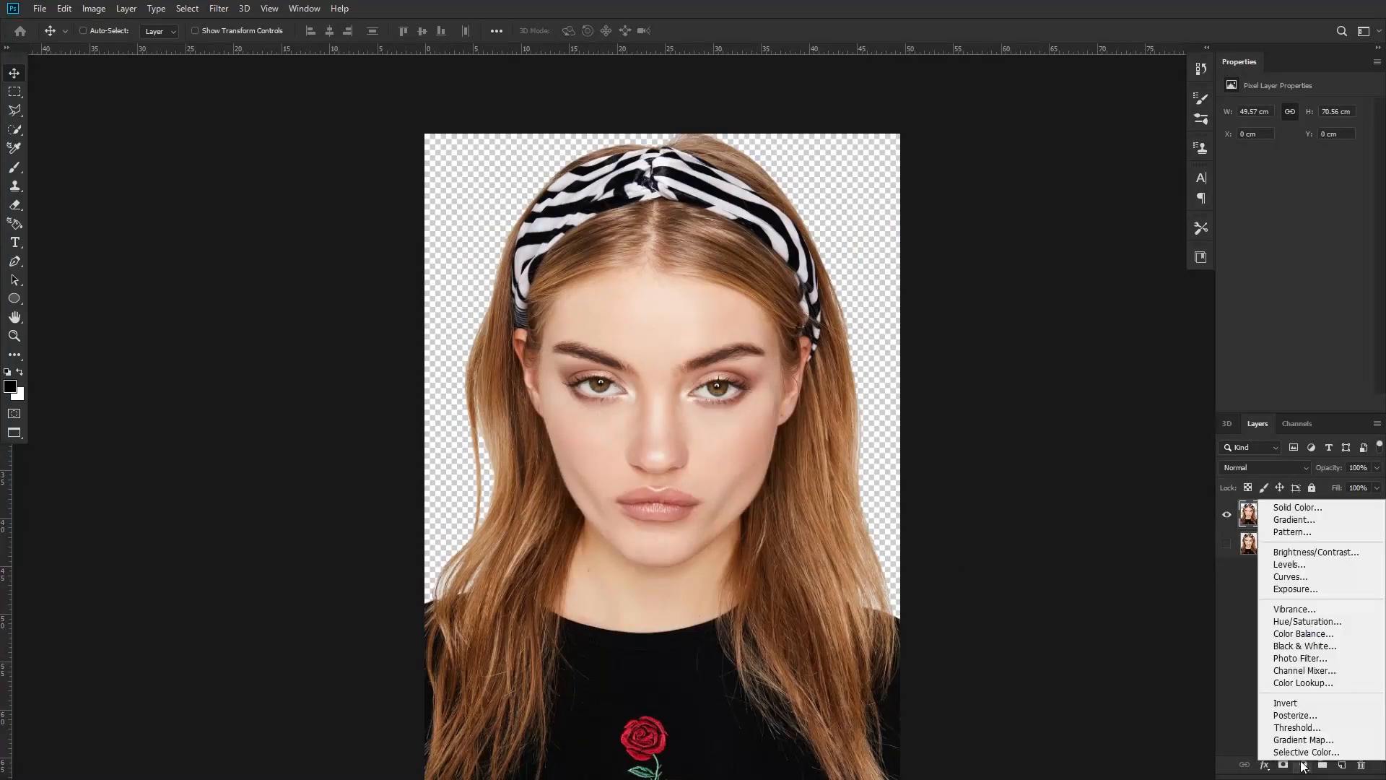
pyautogui.click(1291, 504)
pyautogui.click(1124, 618)
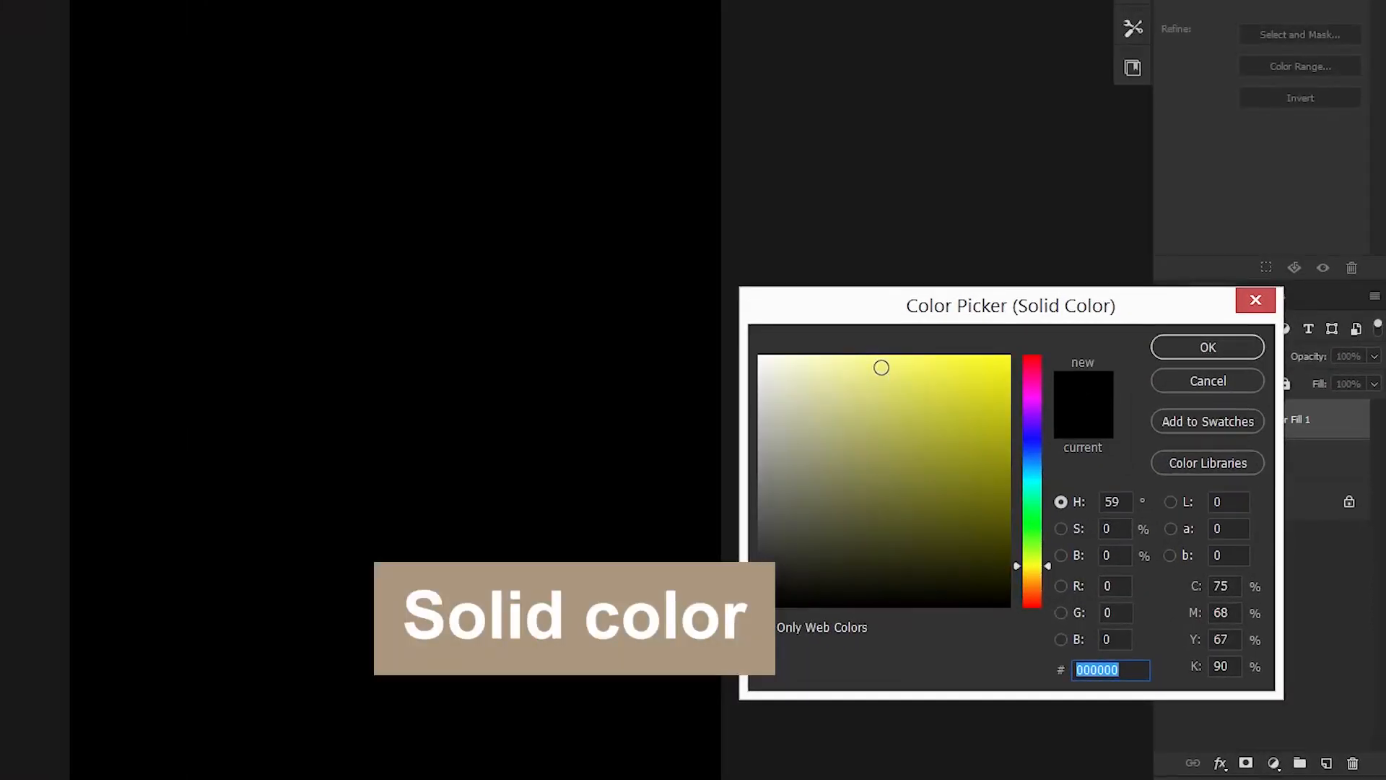
pyautogui.click(988, 465)
pyautogui.moveTo(1038, 577); pyautogui.dragTo(1038, 583)
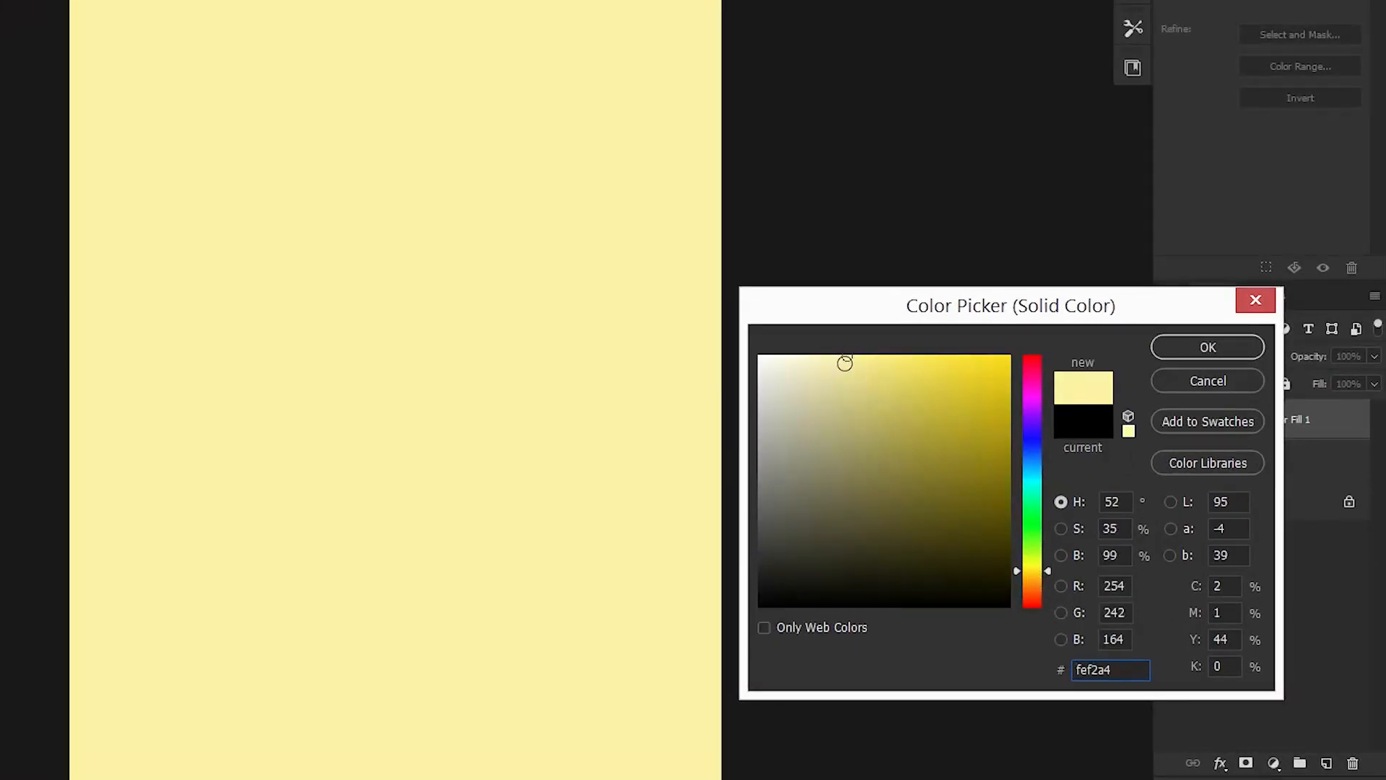
pyautogui.press('Return')
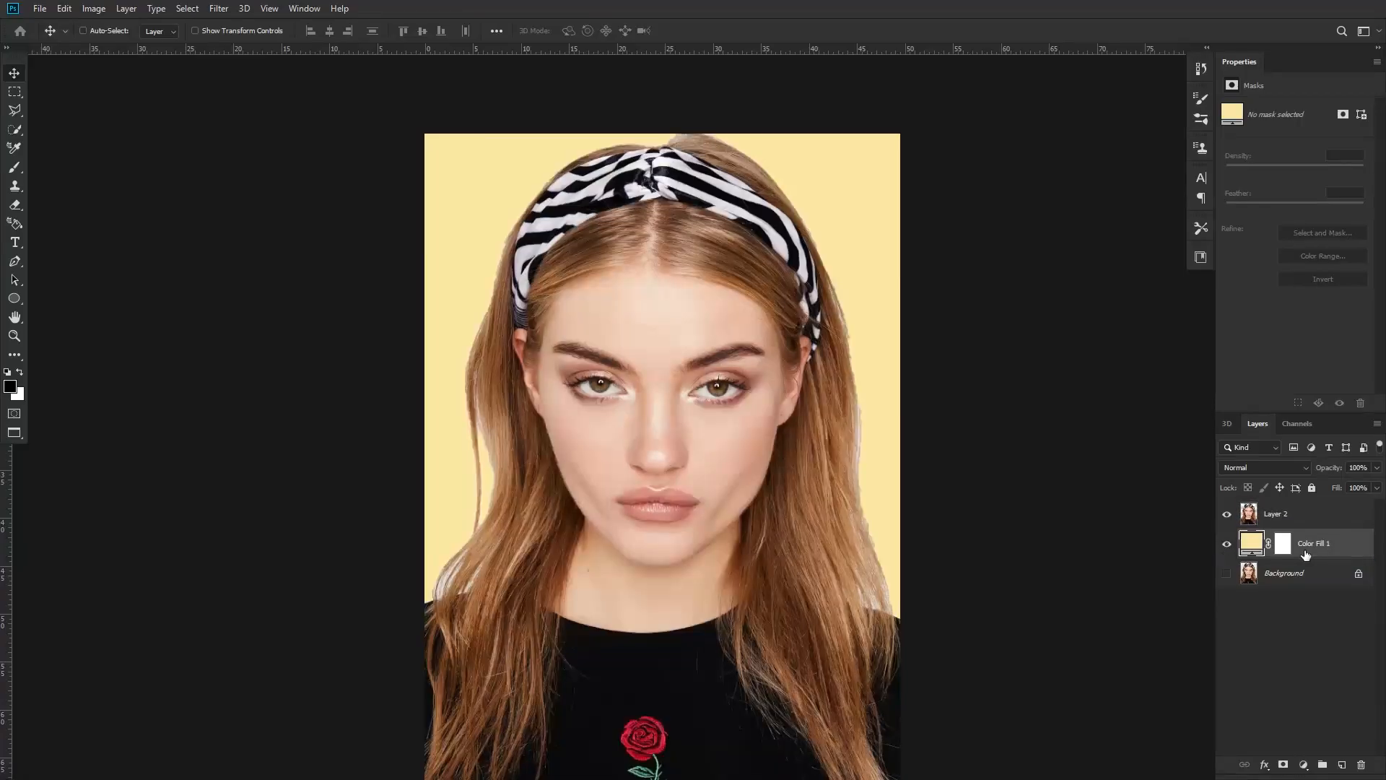
# Convert Layer 2 and the color fill layer into one smart object and duplicate it twice.
pyautogui.keyDown('shift'); pyautogui.click(1291, 514); pyautogui.keyUp('shift')
pyautogui.rightClick(1291, 515)
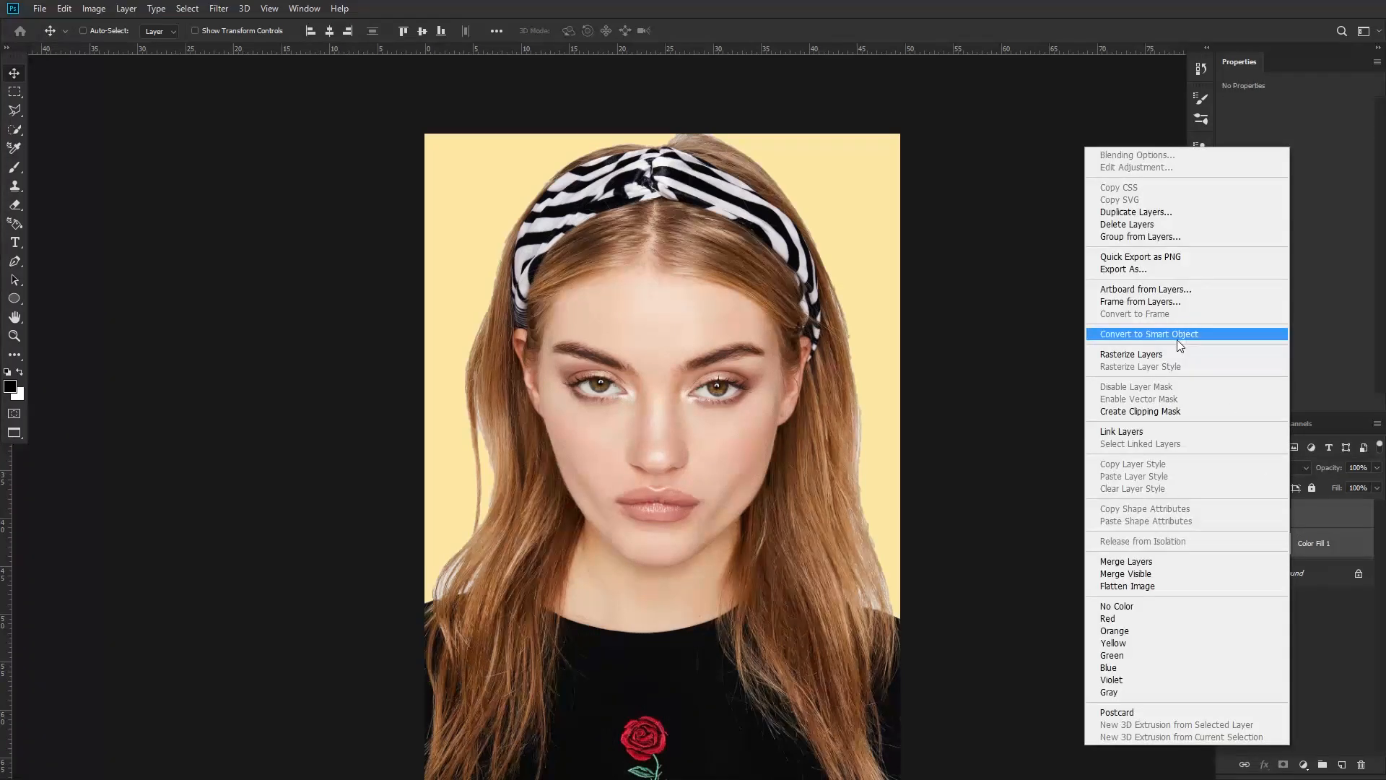
pyautogui.click(1177, 339)
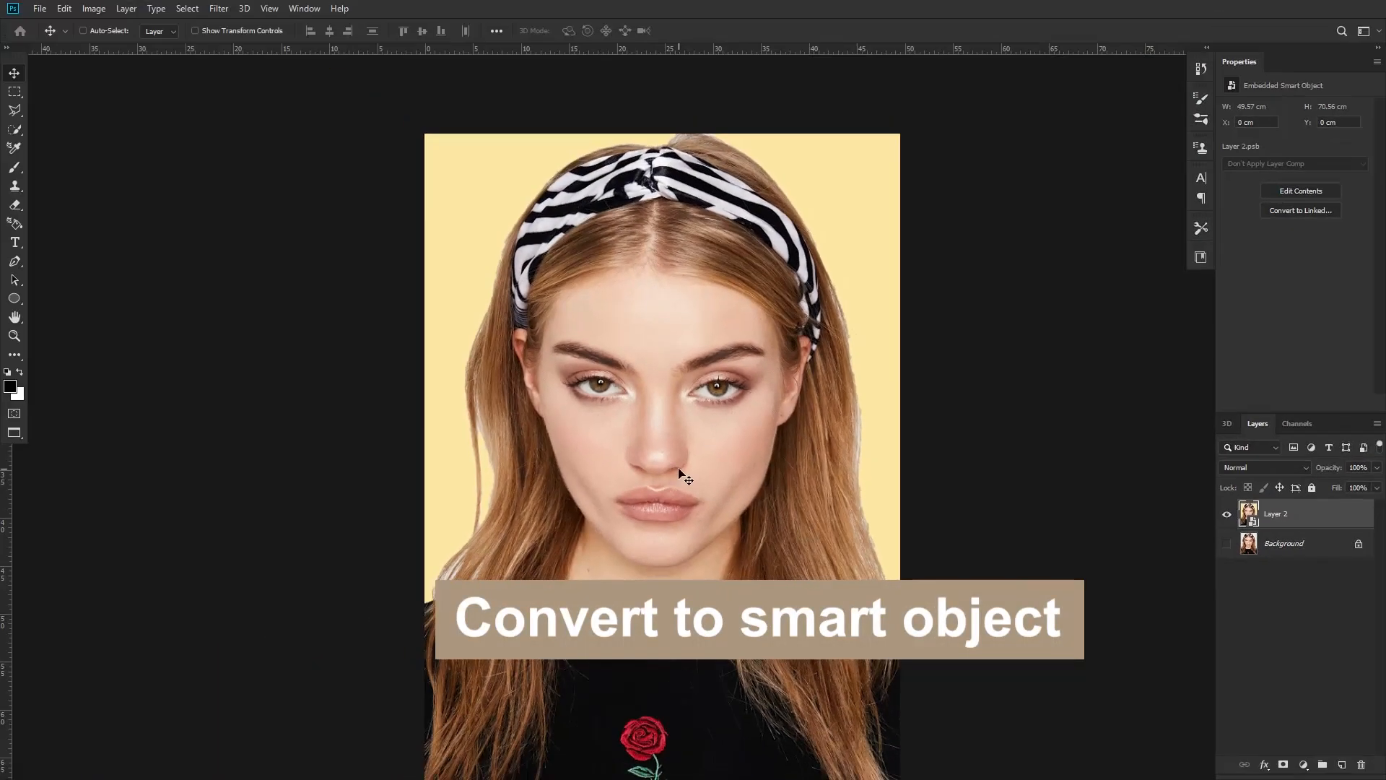
pyautogui.hotkey('ctrl', 'j')
pyautogui.hotkey('ctrl', 'j')
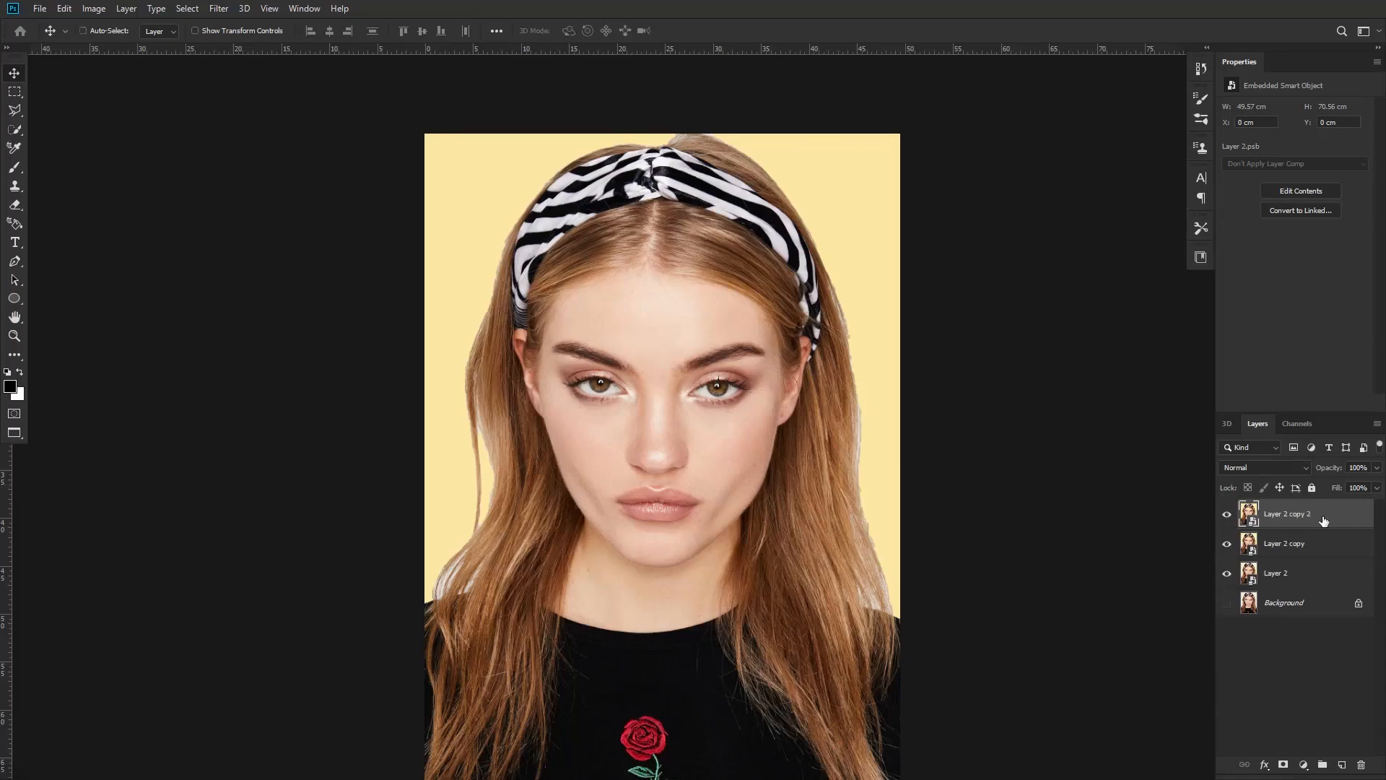
# Apply the Poster Edges filter to Layer 2 copy 2 with edge thickness 0, edge intensity 0 and posterization 2.
pyautogui.click(652, 417)
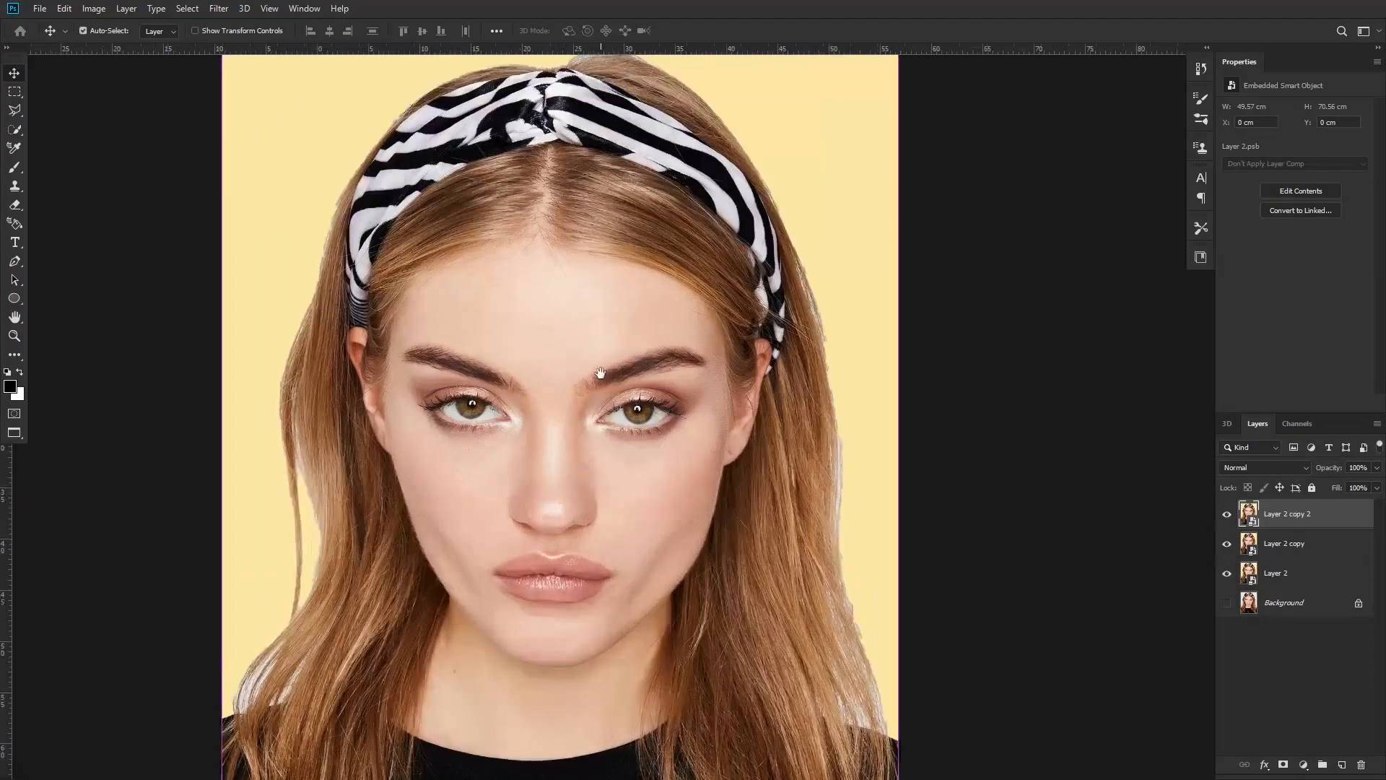
pyautogui.click(215, 9)
pyautogui.click(238, 62)
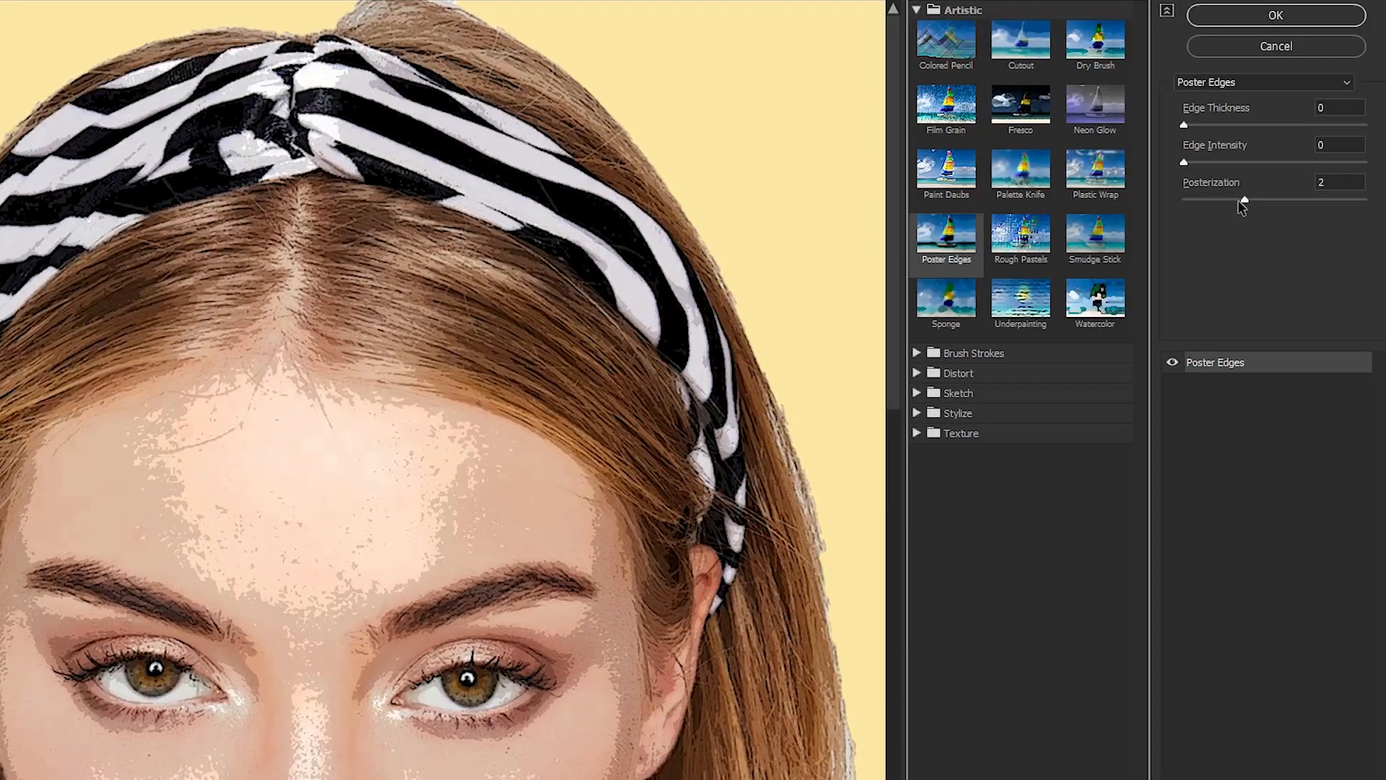
pyautogui.hotkey('ctrl', '-')
pyautogui.hotkey('ctrl', '-')
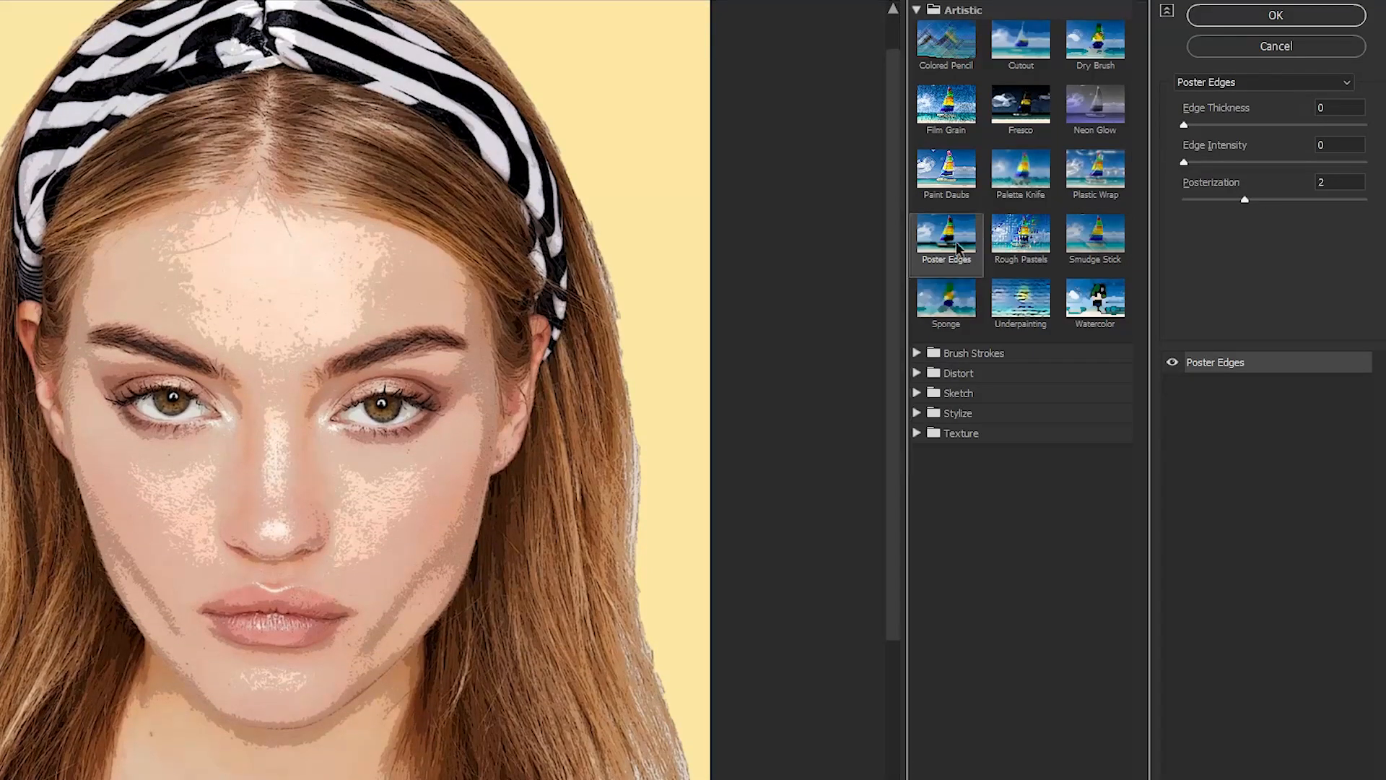
pyautogui.click(1276, 16)
# Apply an Unsharp Mask to Layer 2 copy 2 with an amount of 90% and a radius of 5.0 pixels.
pyautogui.click(206, 8)
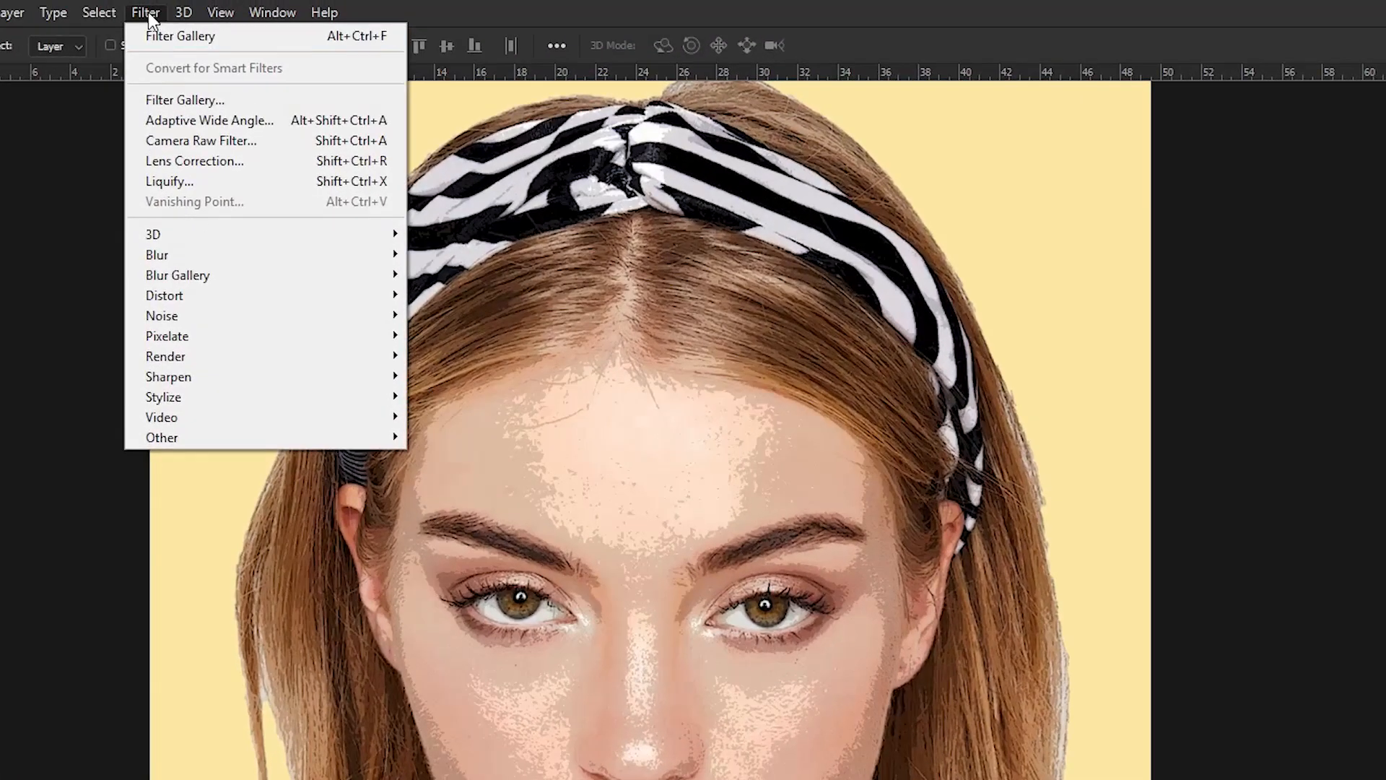
pyautogui.moveTo(331, 288)
pyautogui.click(505, 477)
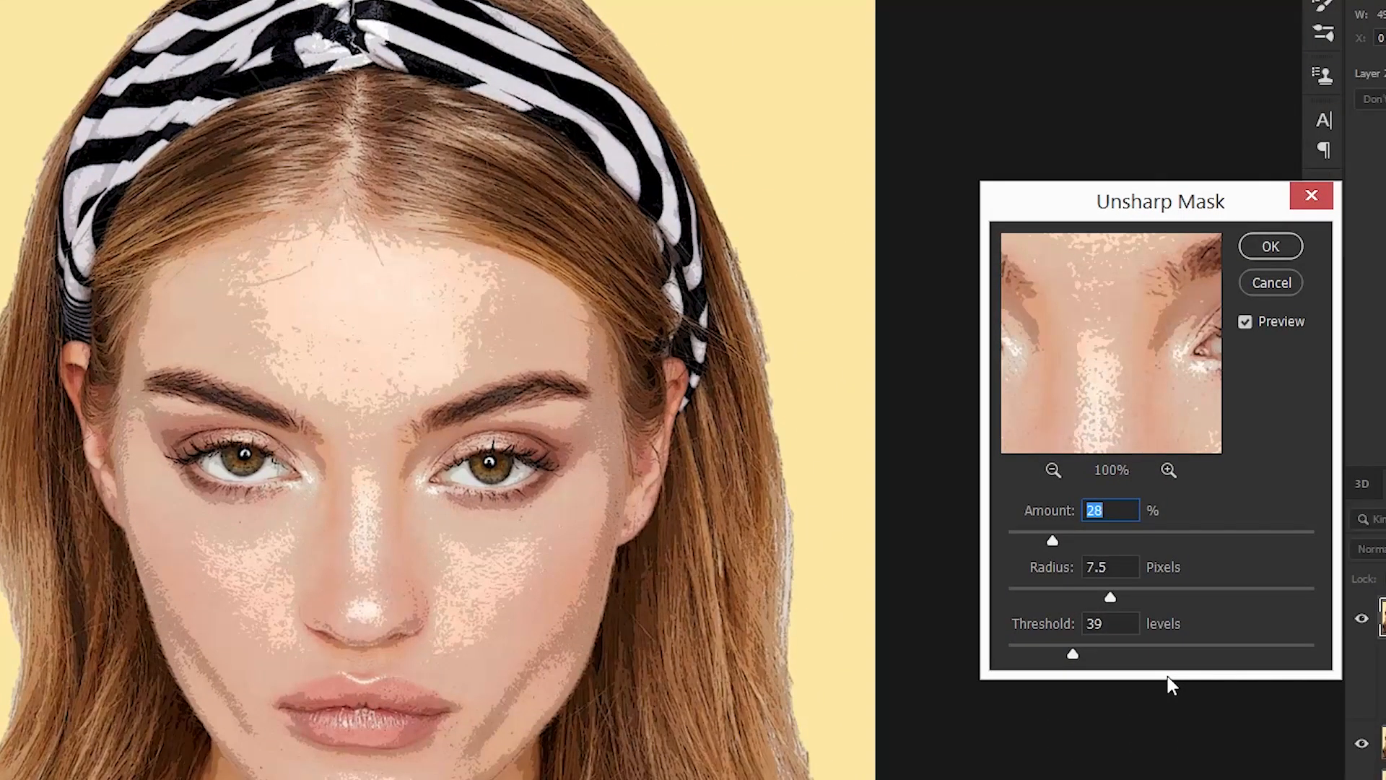
pyautogui.write('90')
pyautogui.write('5')
pyautogui.press('Tab')
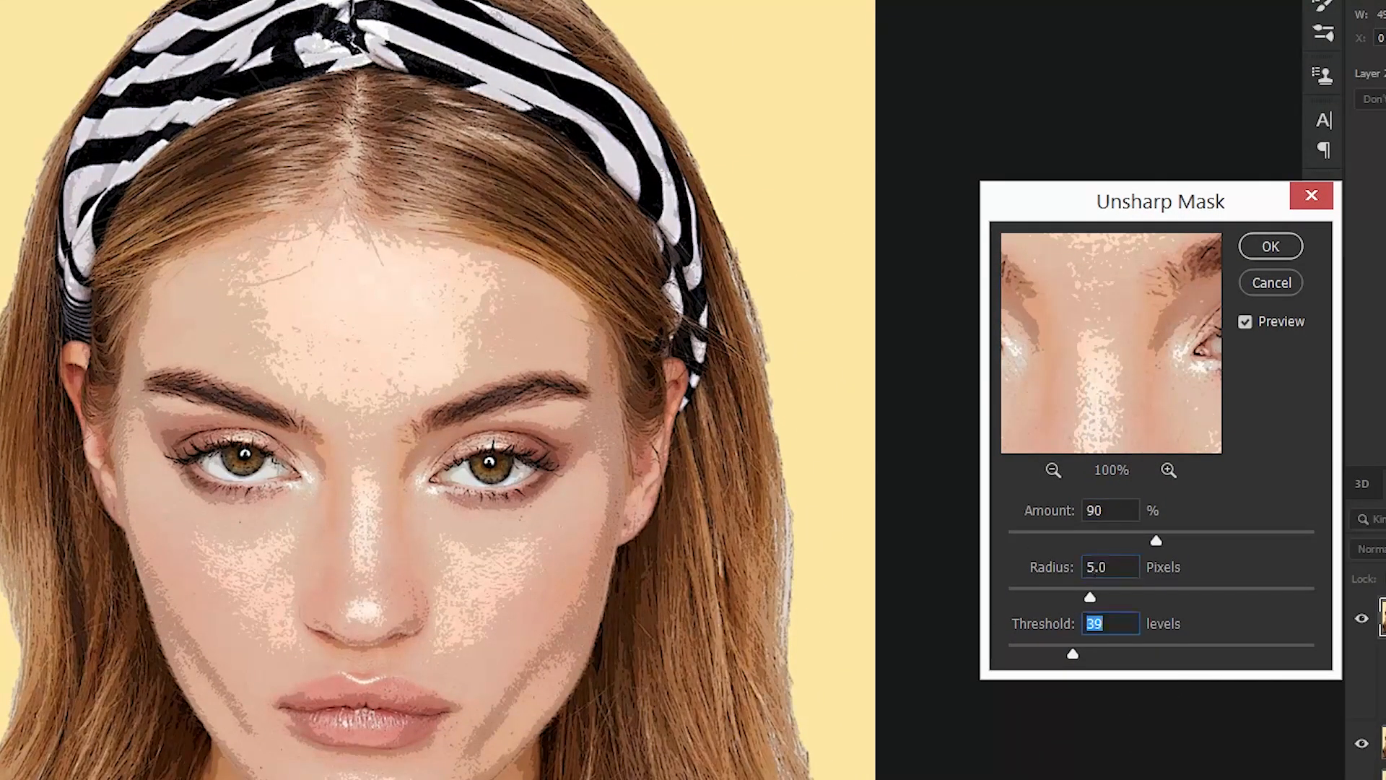
pyautogui.press('Return')
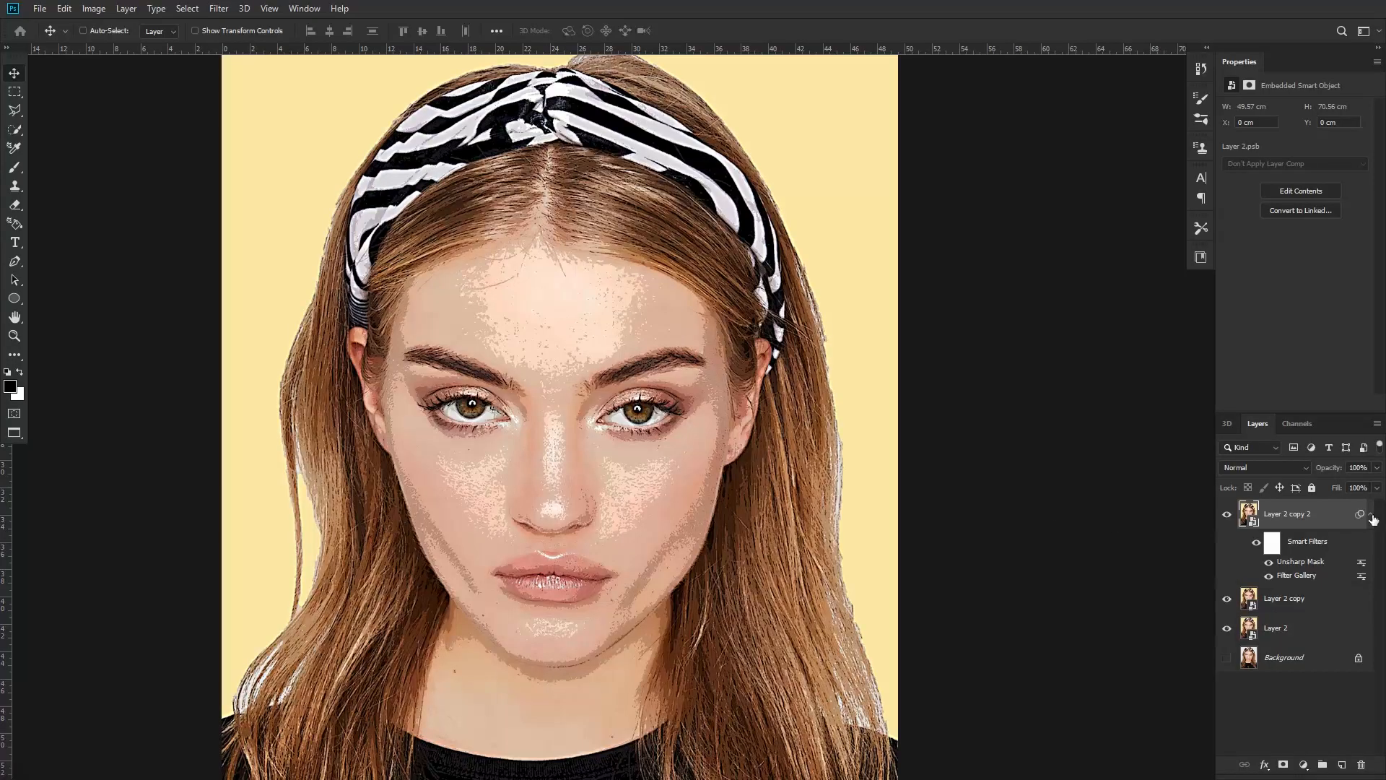
# Move Layer 2 copy 2 directly above the Background layer and hide all the other layers.
pyautogui.click(1371, 514)
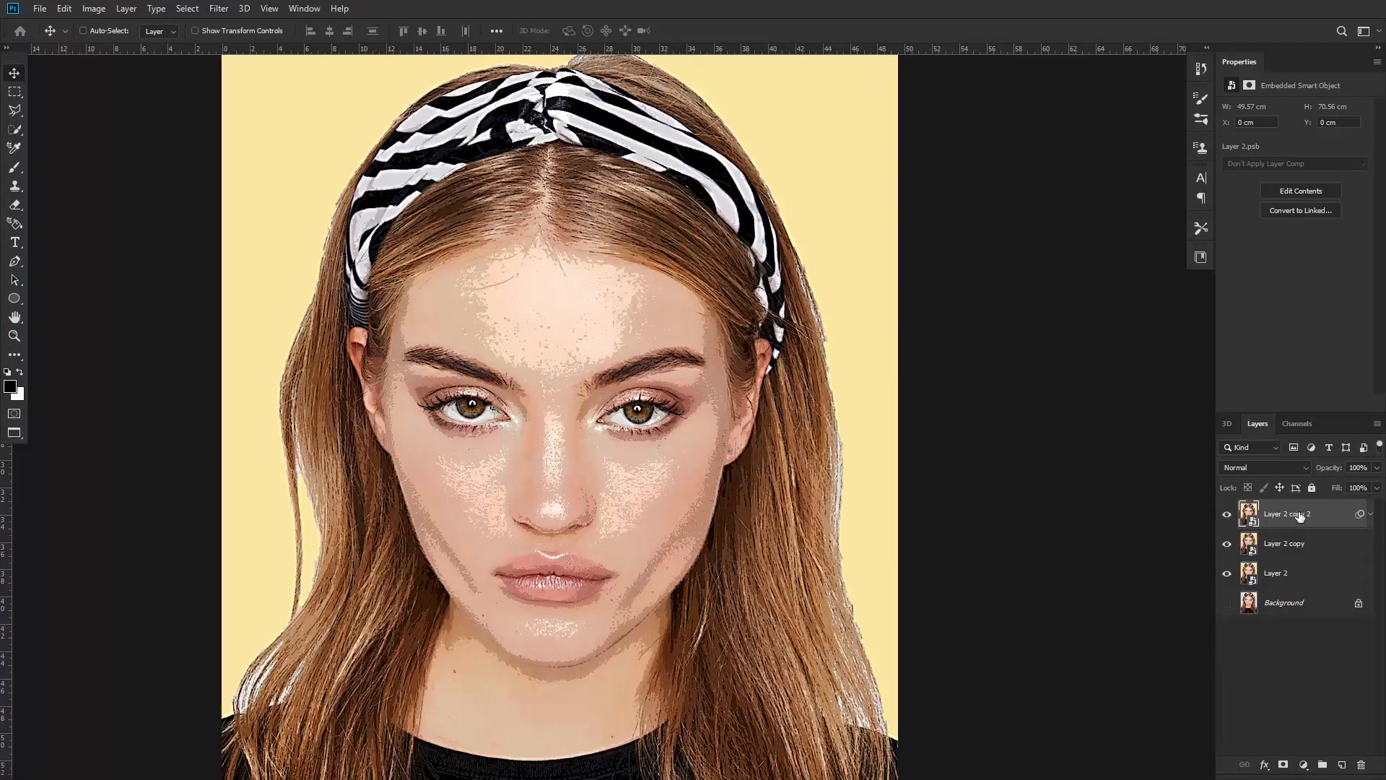
pyautogui.moveTo(1307, 514); pyautogui.dragTo(1288, 588)
pyautogui.keyDown('alt'); pyautogui.click(1227, 572); pyautogui.keyUp('alt')
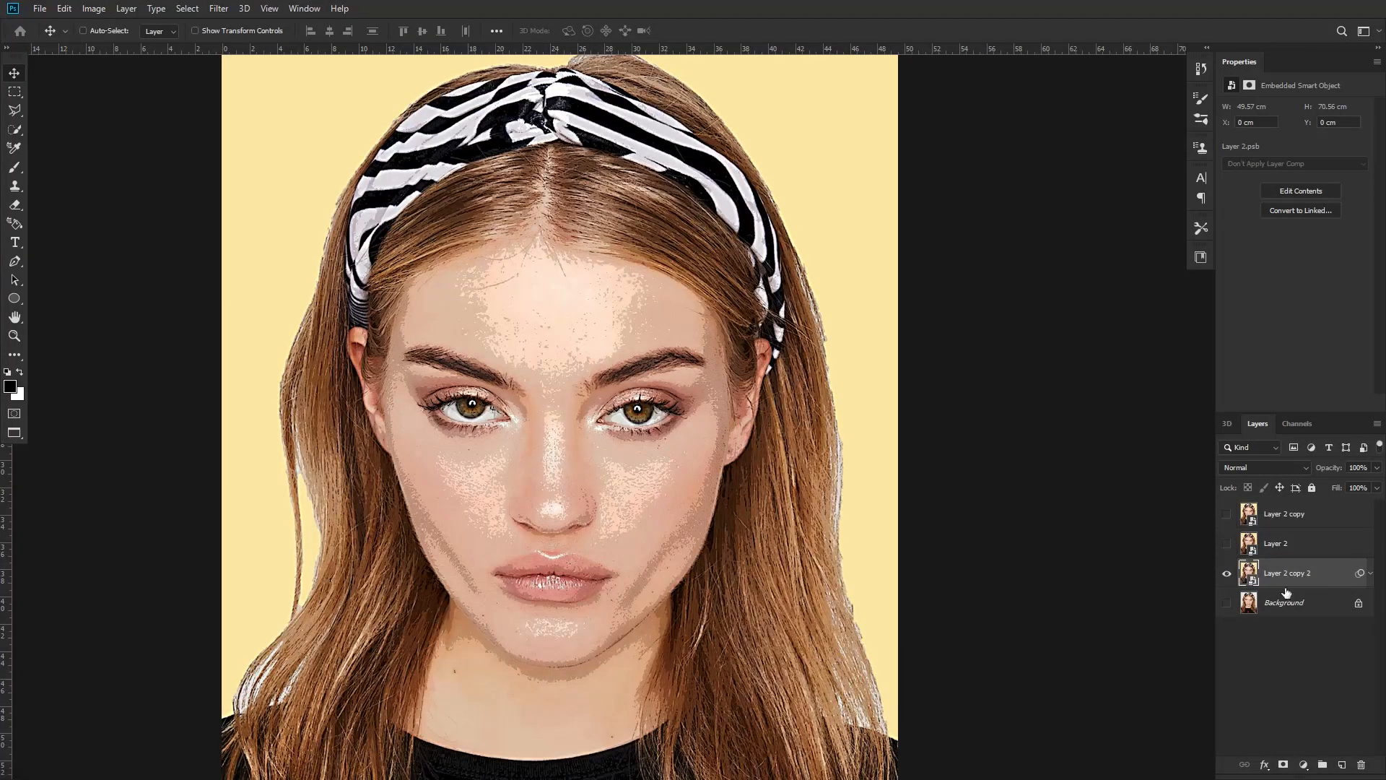
# Apply a Smart Blur to Layer 2 copy 2 with radius 3.0, threshold 25.0, High quality and Normal mode.
pyautogui.click(220, 8)
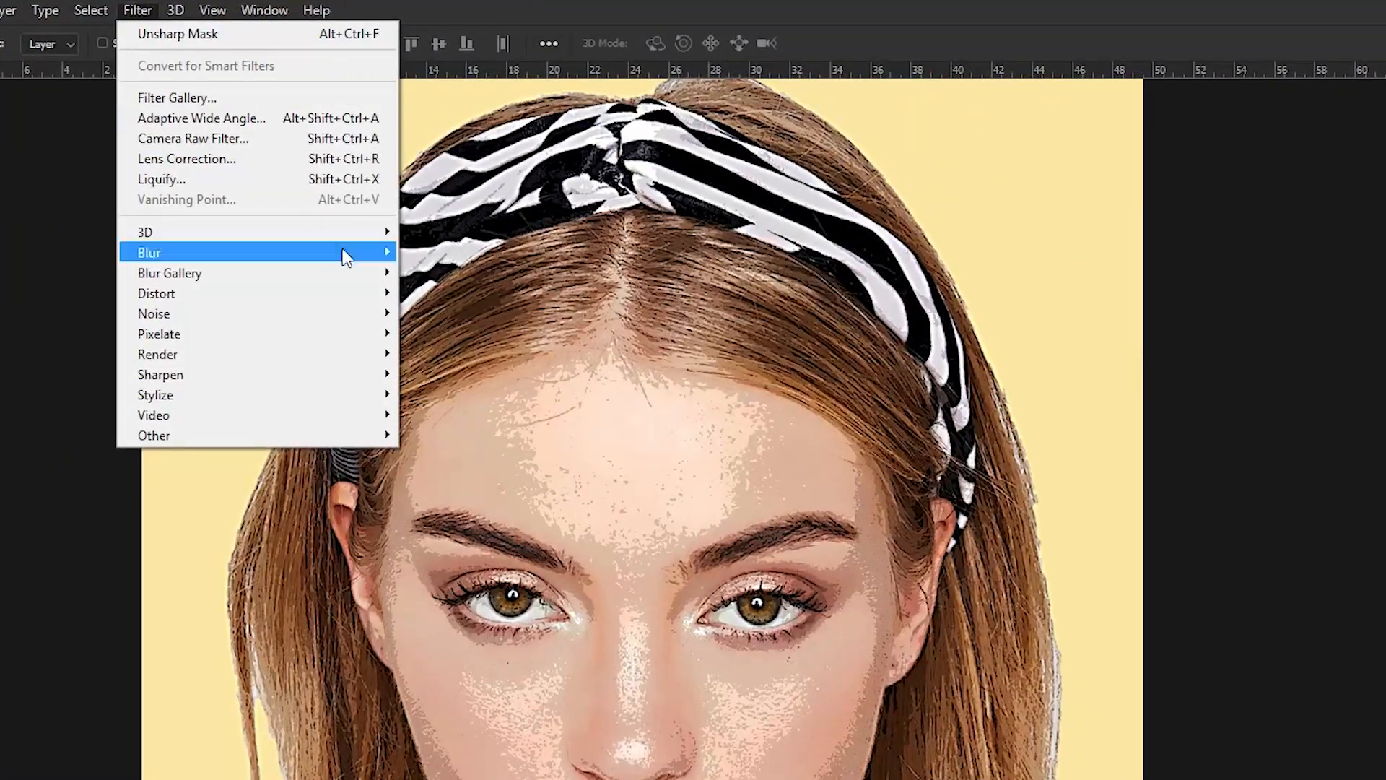
pyautogui.moveTo(345, 250)
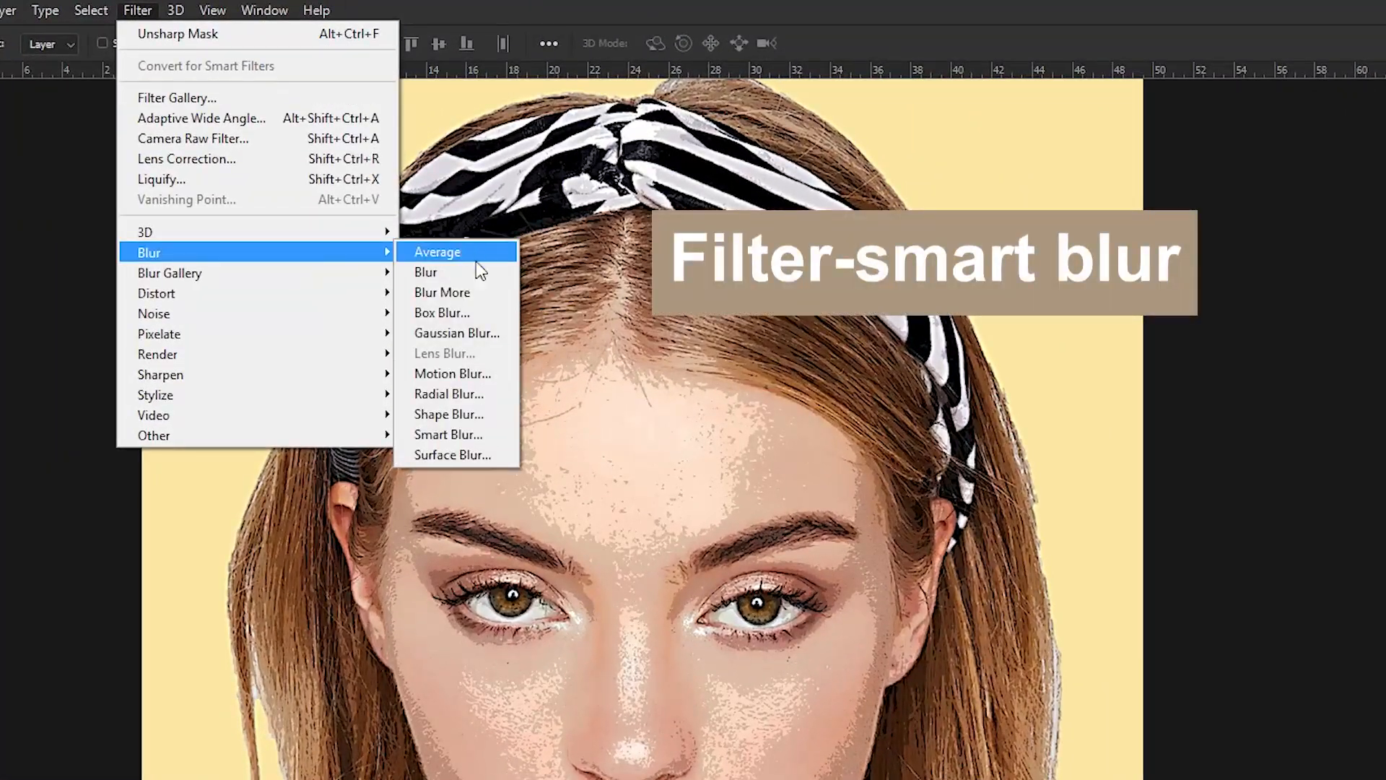
pyautogui.click(477, 437)
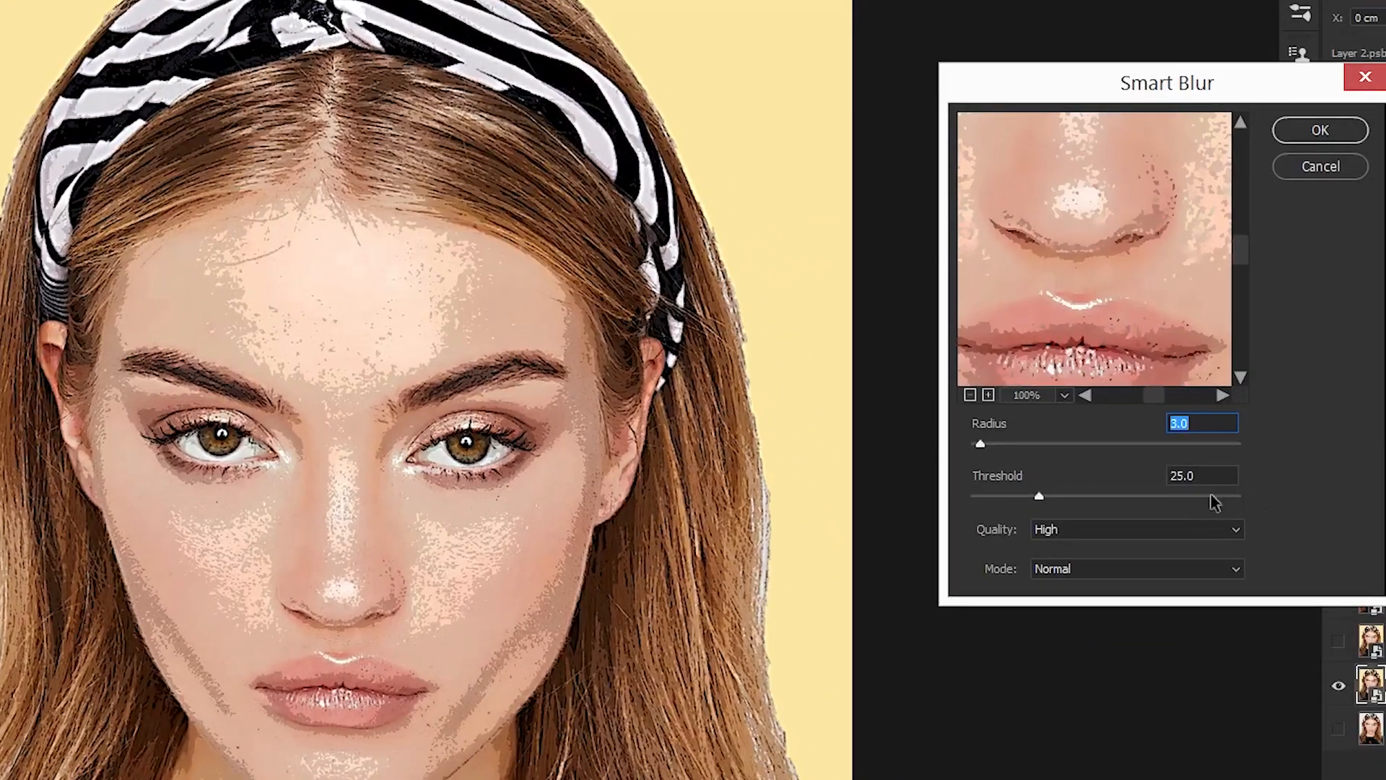
pyautogui.click(1318, 131)
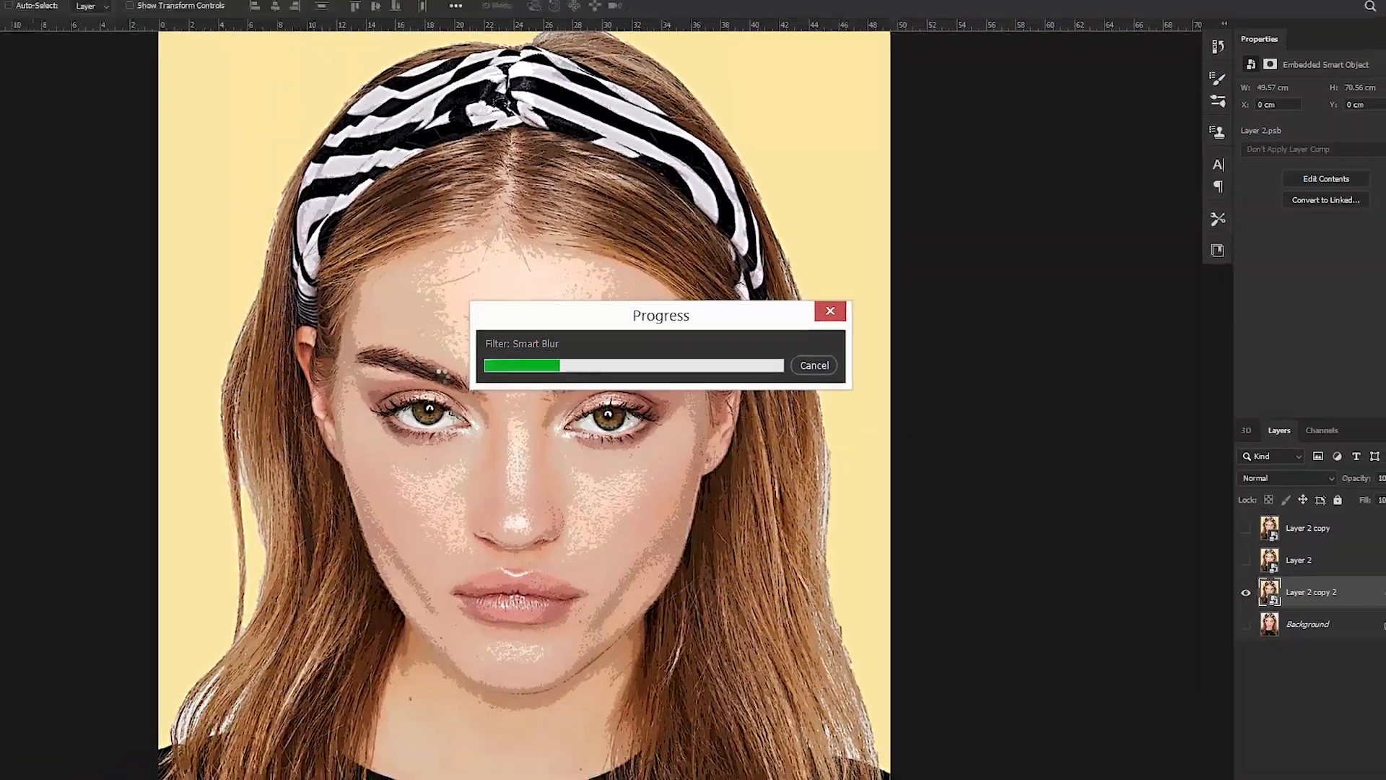
# Apply a Surface Blur with a 1 pixel radius and threshold 11, and expand the layer's smart filter list.
pyautogui.click(219, 9)
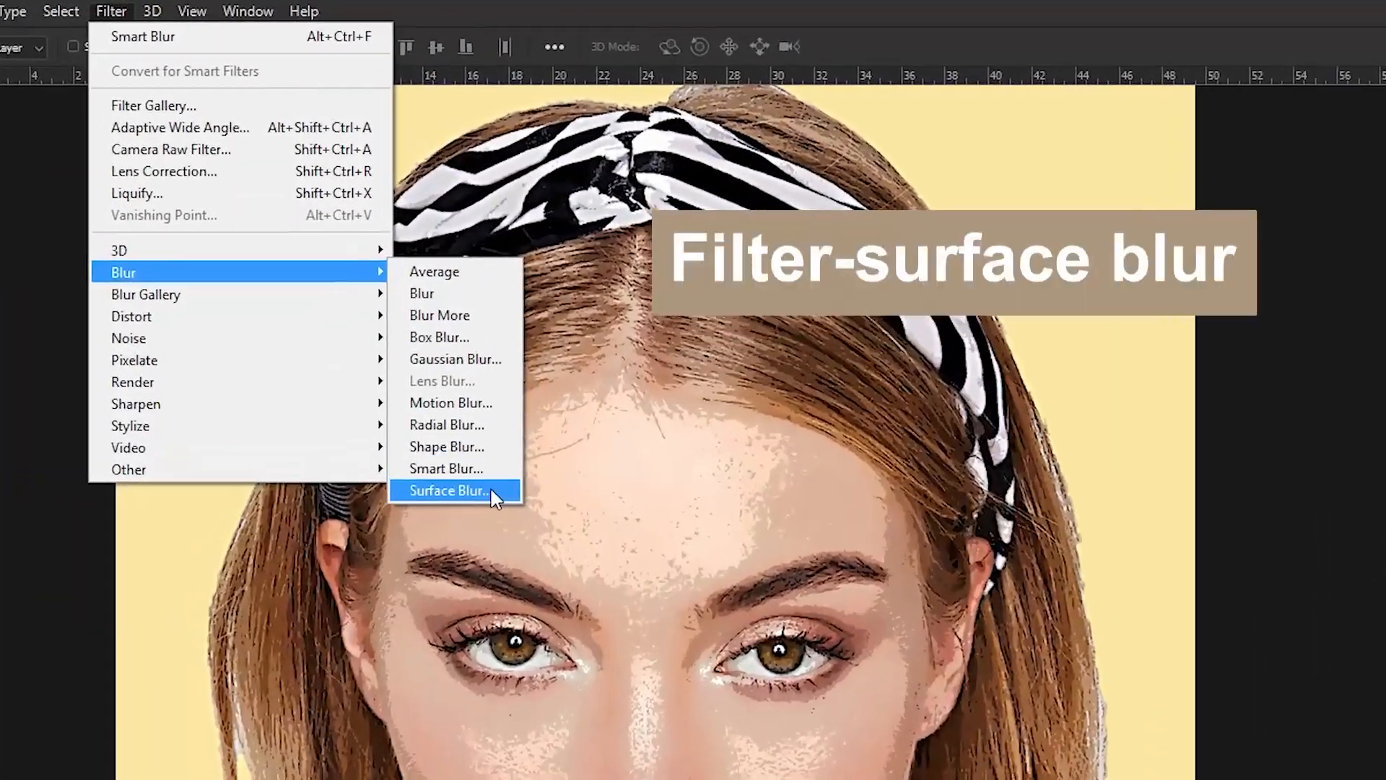
pyautogui.click(448, 310)
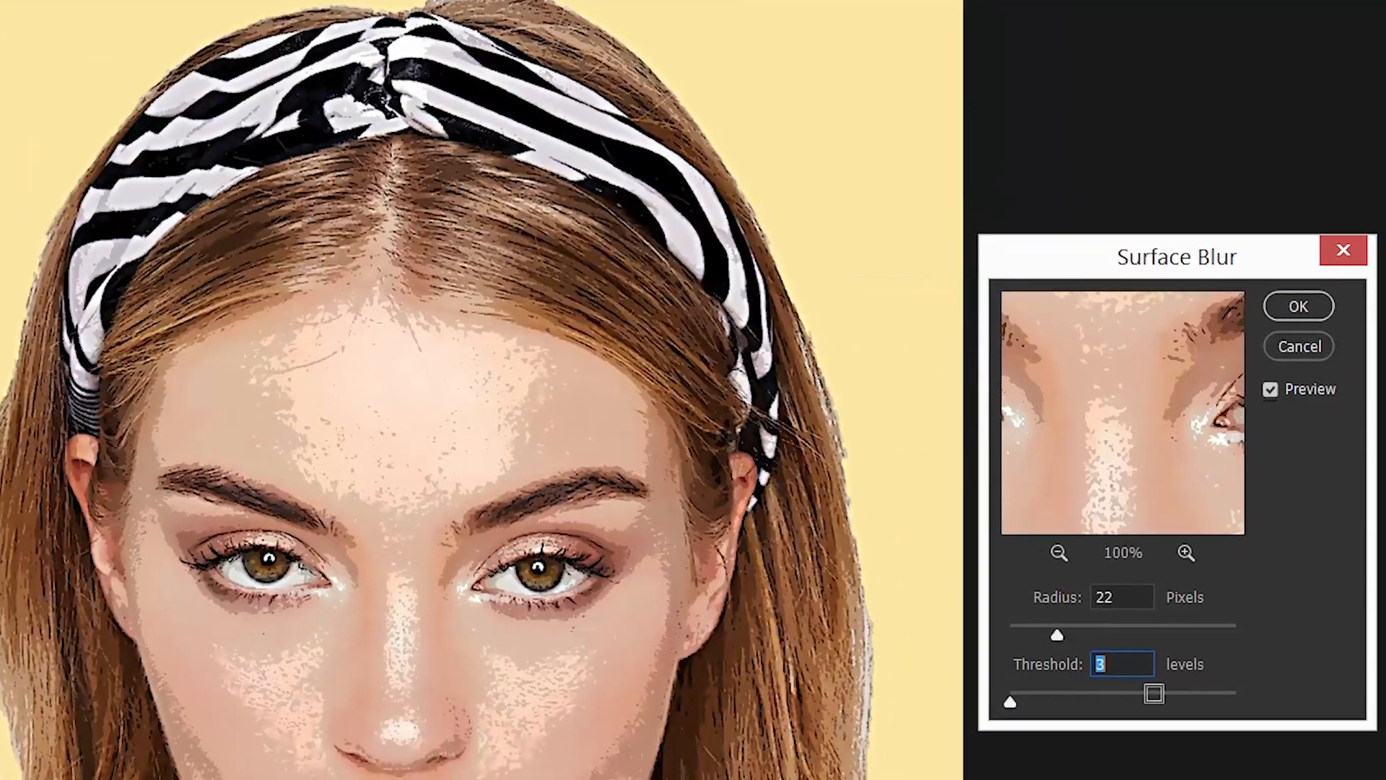
pyautogui.click(1058, 604)
pyautogui.write('1')
pyautogui.press('Tab')
pyautogui.write('11')
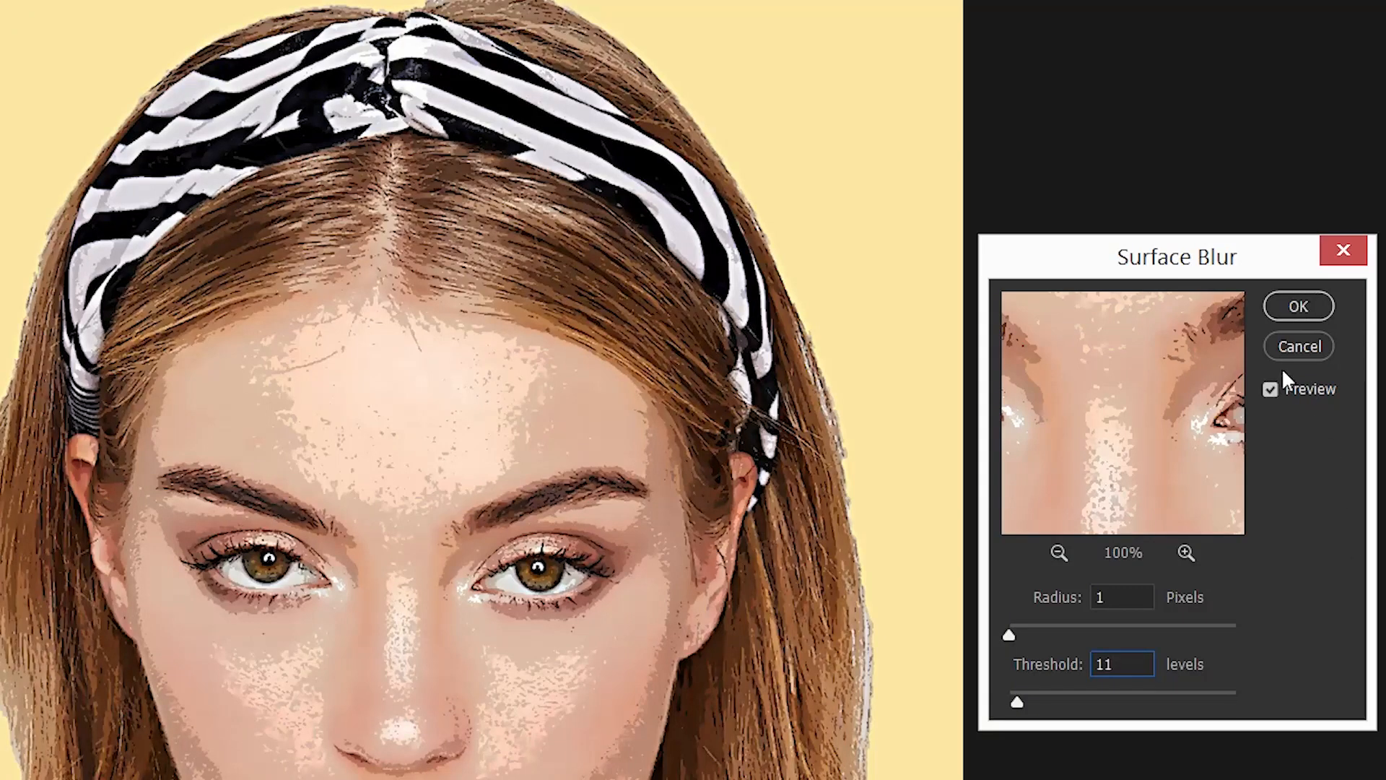
pyautogui.press('Return')
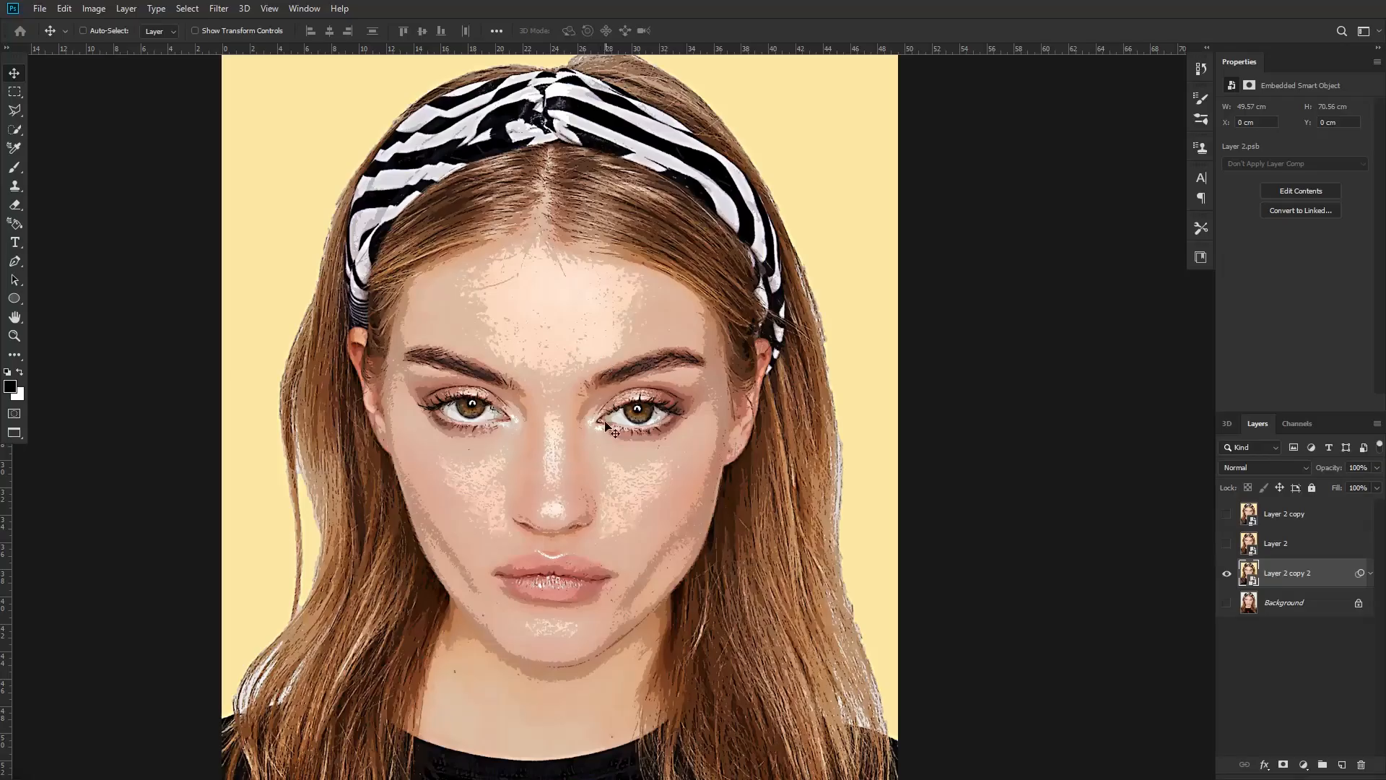
pyautogui.click(1371, 574)
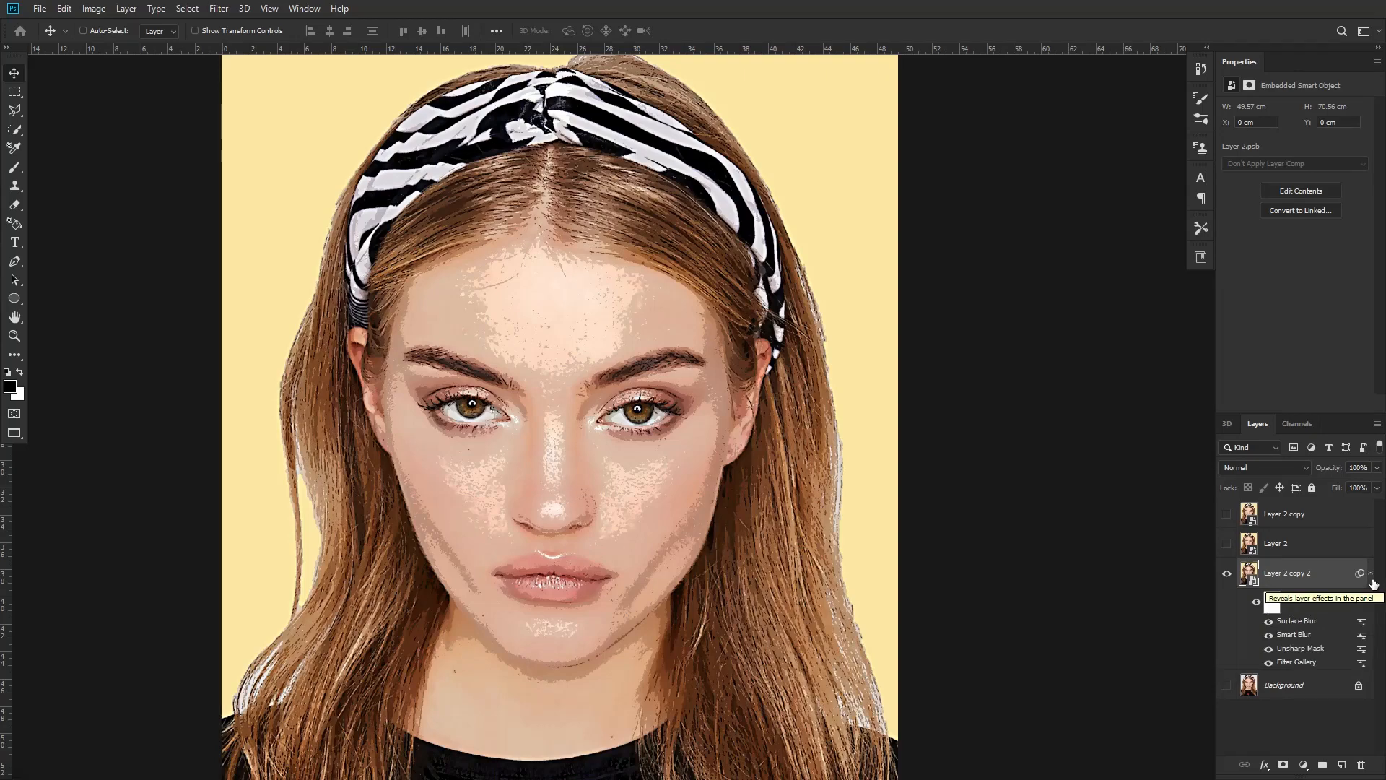
# Apply the Diffuse filter in Anisotropic mode to Layer 2 copy 2.
pyautogui.click(219, 9)
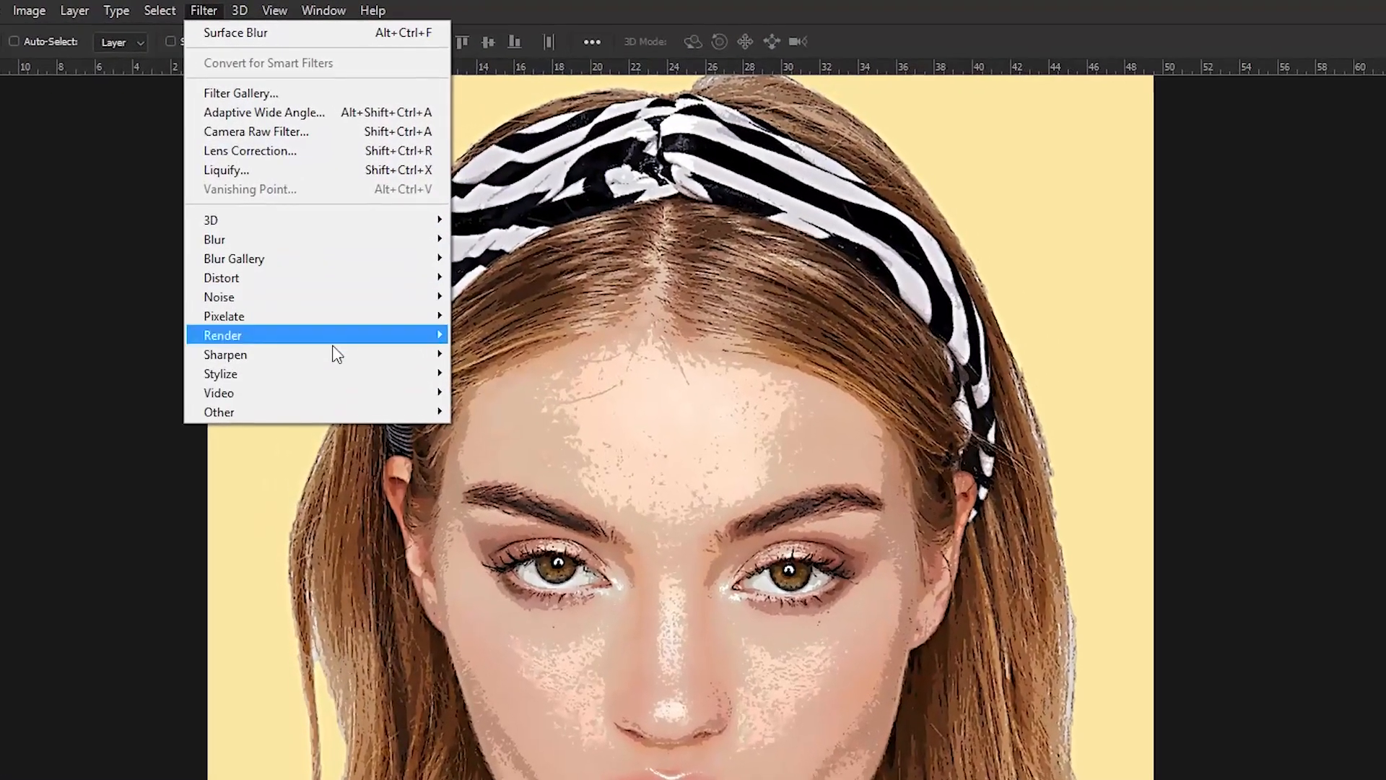
pyautogui.moveTo(397, 327)
pyautogui.click(448, 327)
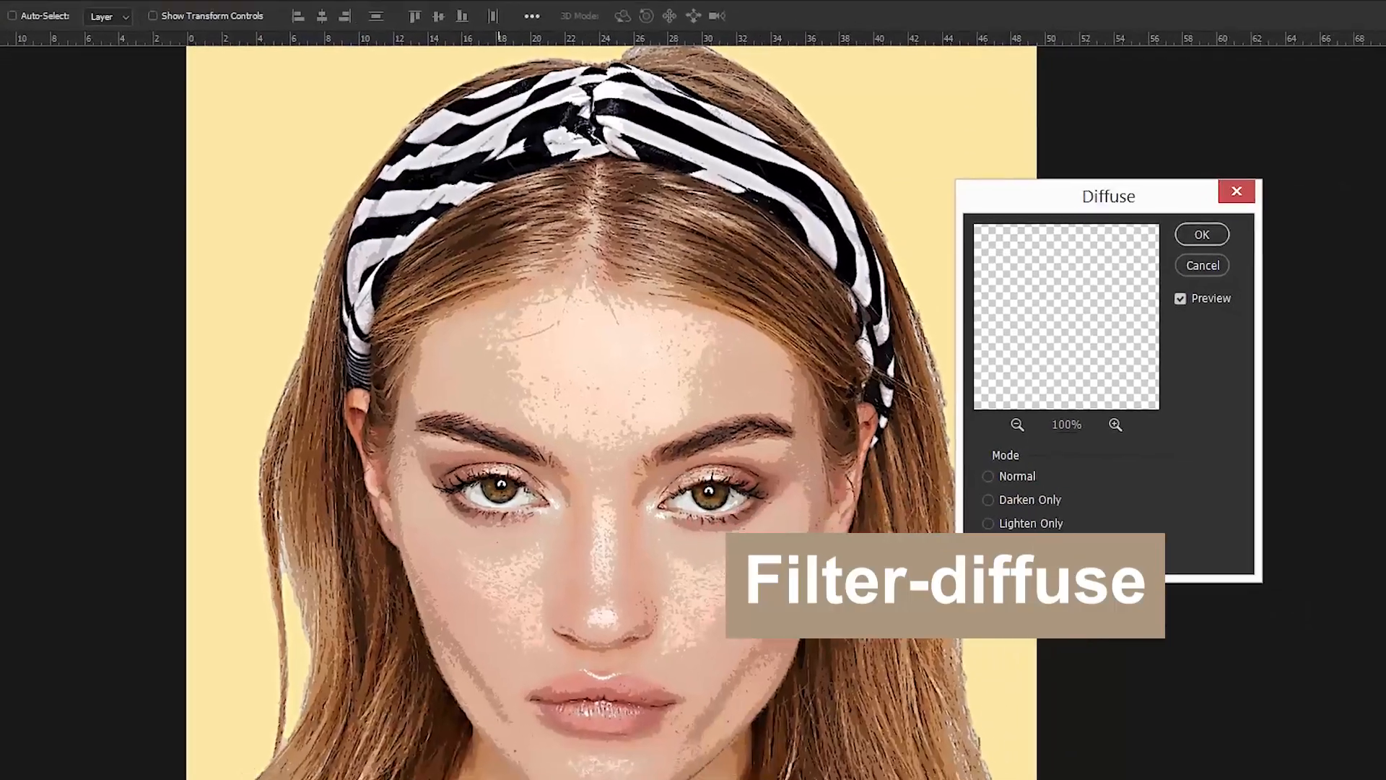
pyautogui.click(1072, 613)
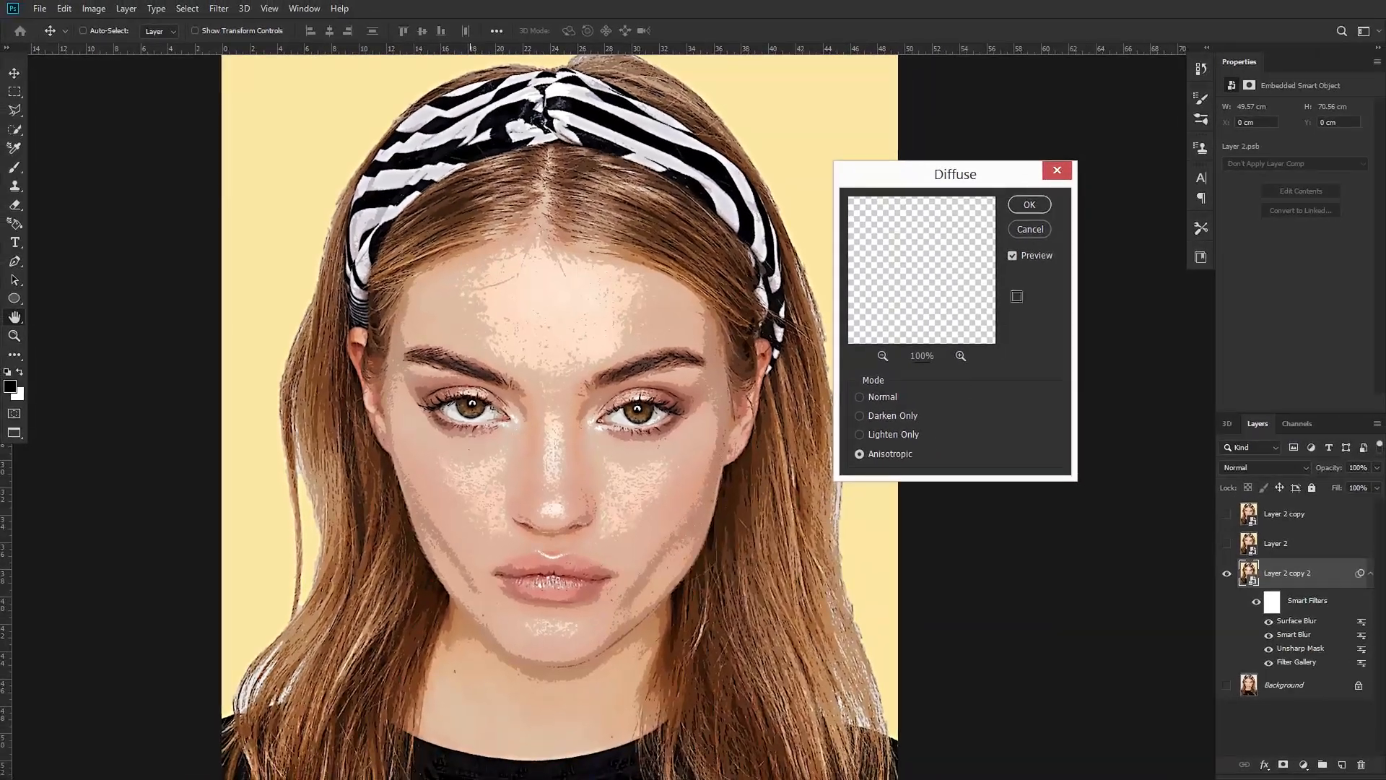
pyautogui.click(1030, 203)
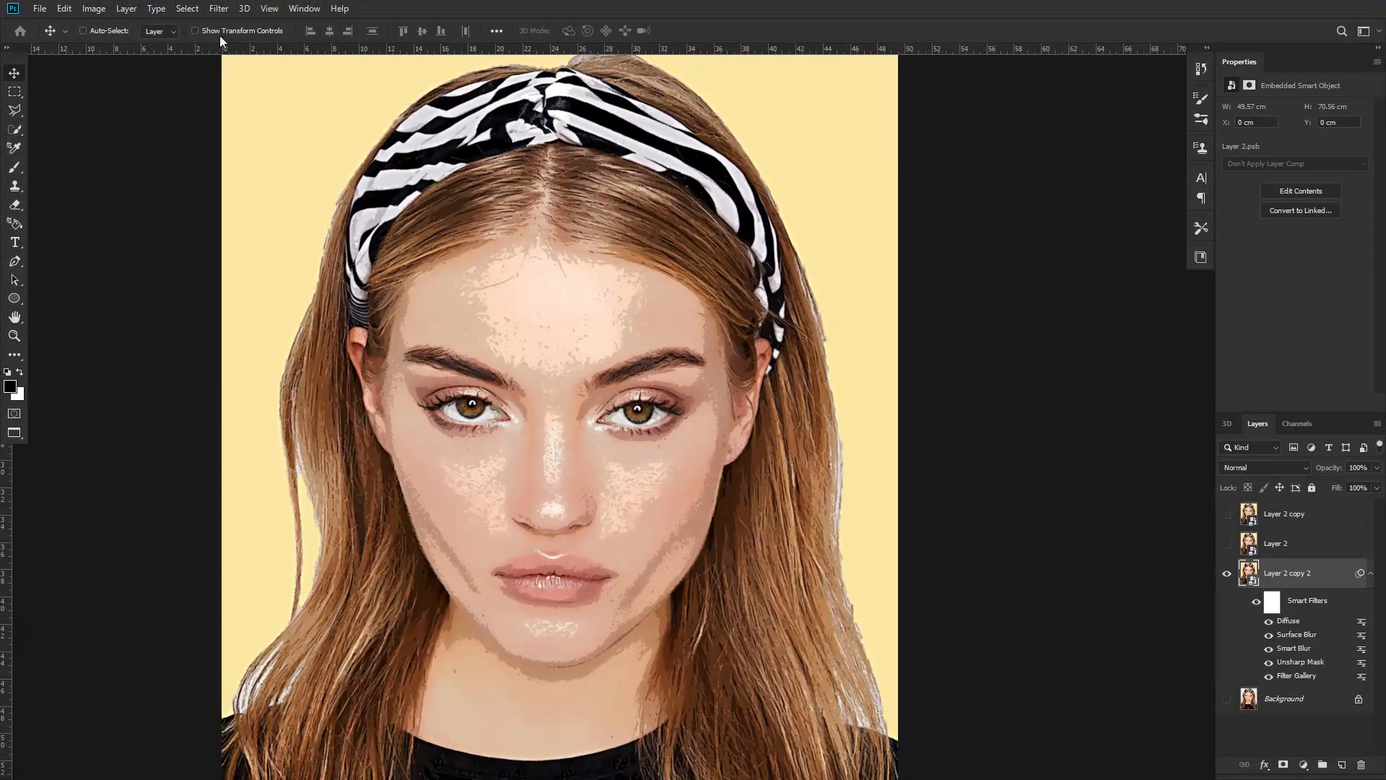
# Apply a second Diffuse filter in Anisotropic mode to Layer 2 copy 2.
pyautogui.click(219, 9)
pyautogui.moveTo(231, 267)
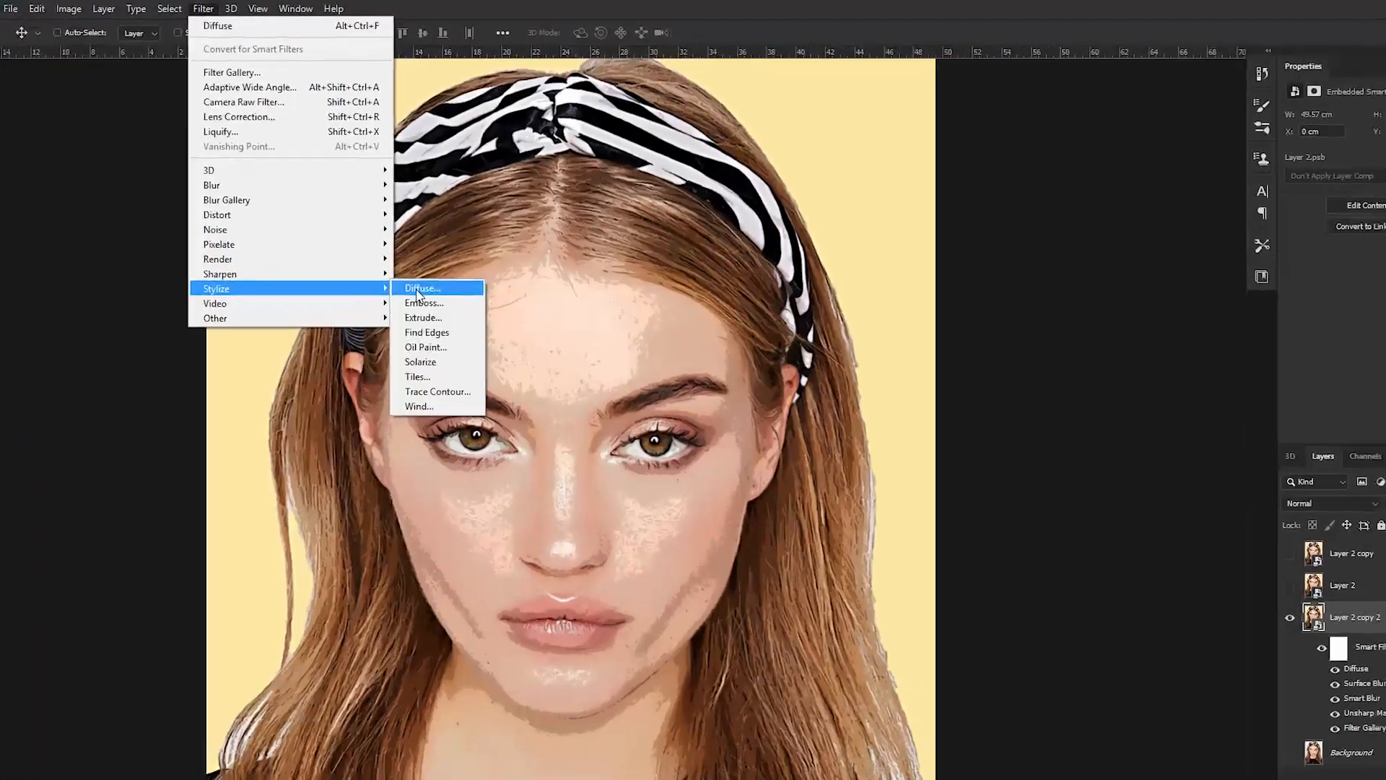
pyautogui.click(422, 288)
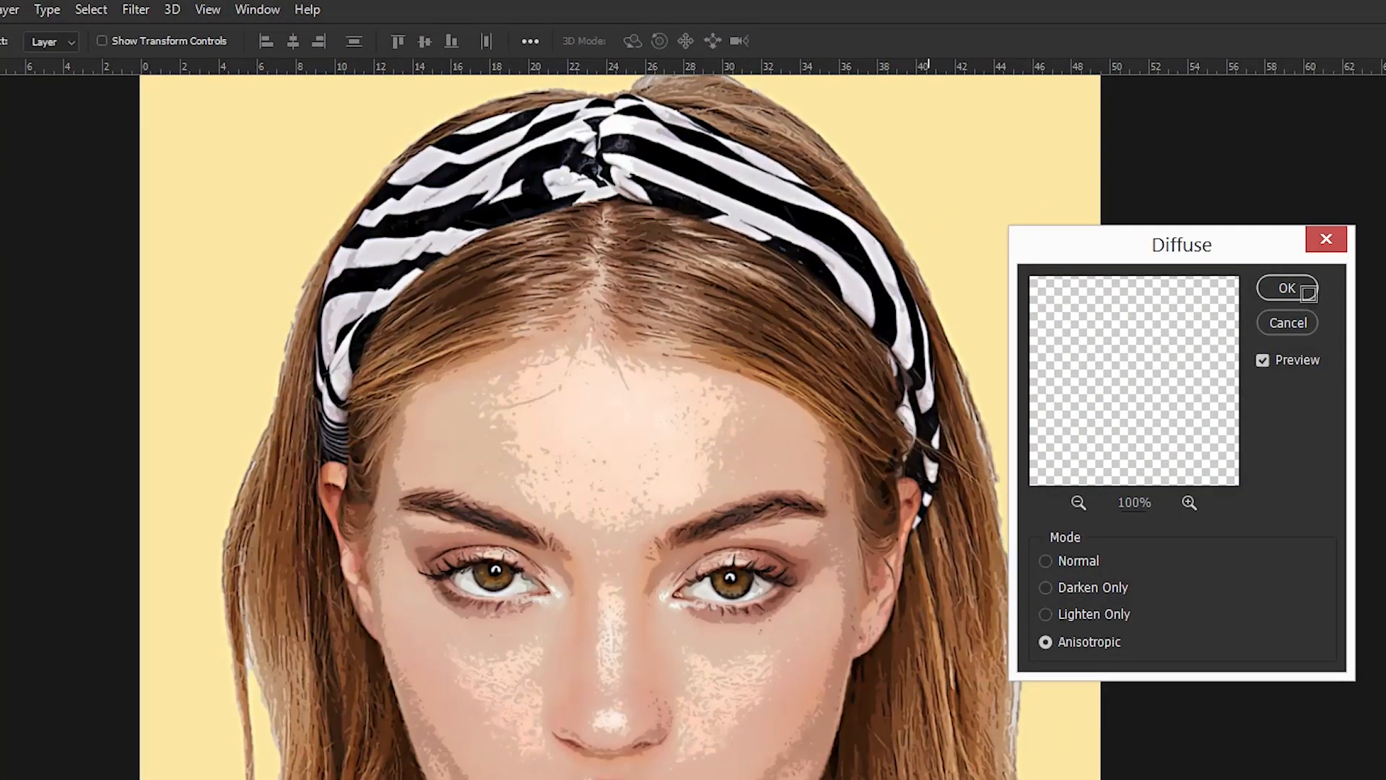
pyautogui.click(1288, 286)
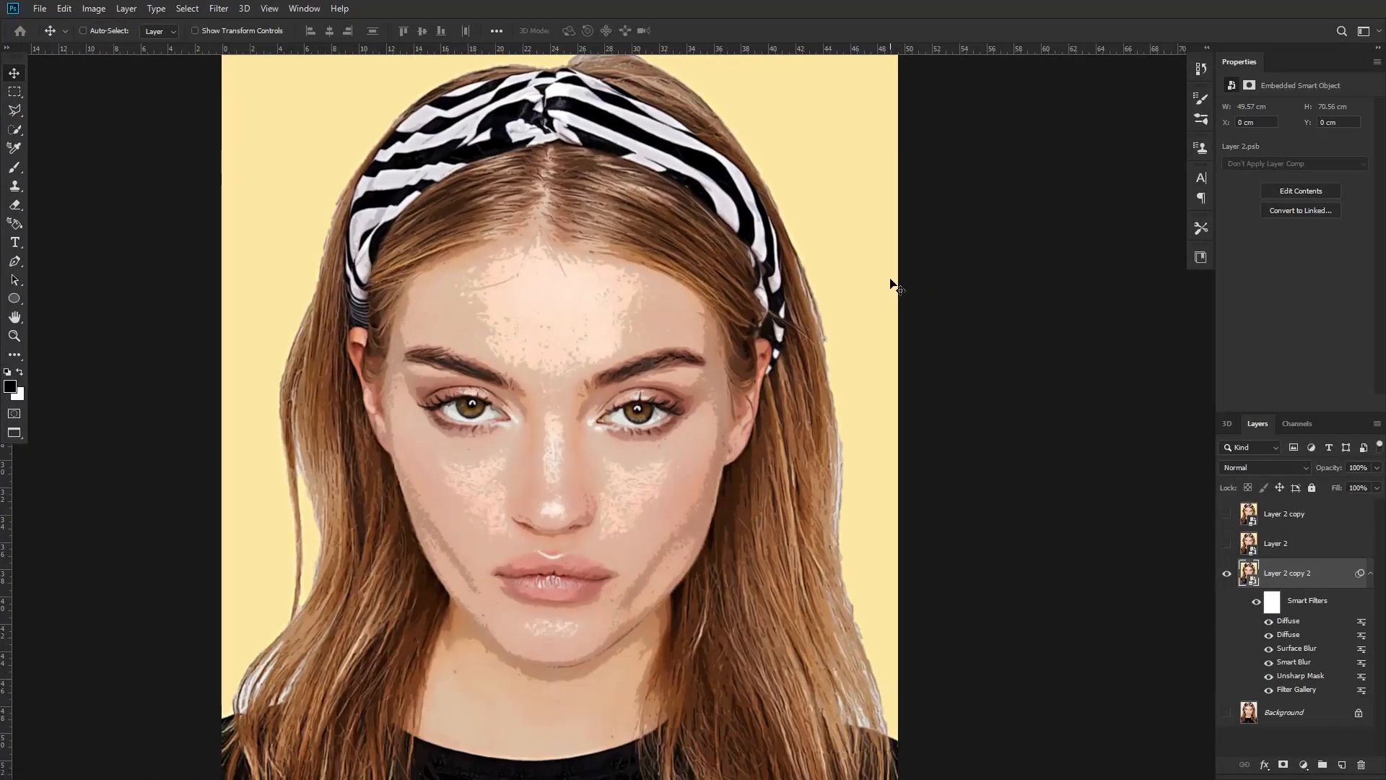
# Apply an Unsharp Mask to Layer 2 copy 2 with amount 90%, radius 8.0 pixels and threshold 18 levels.
pyautogui.click(221, 9)
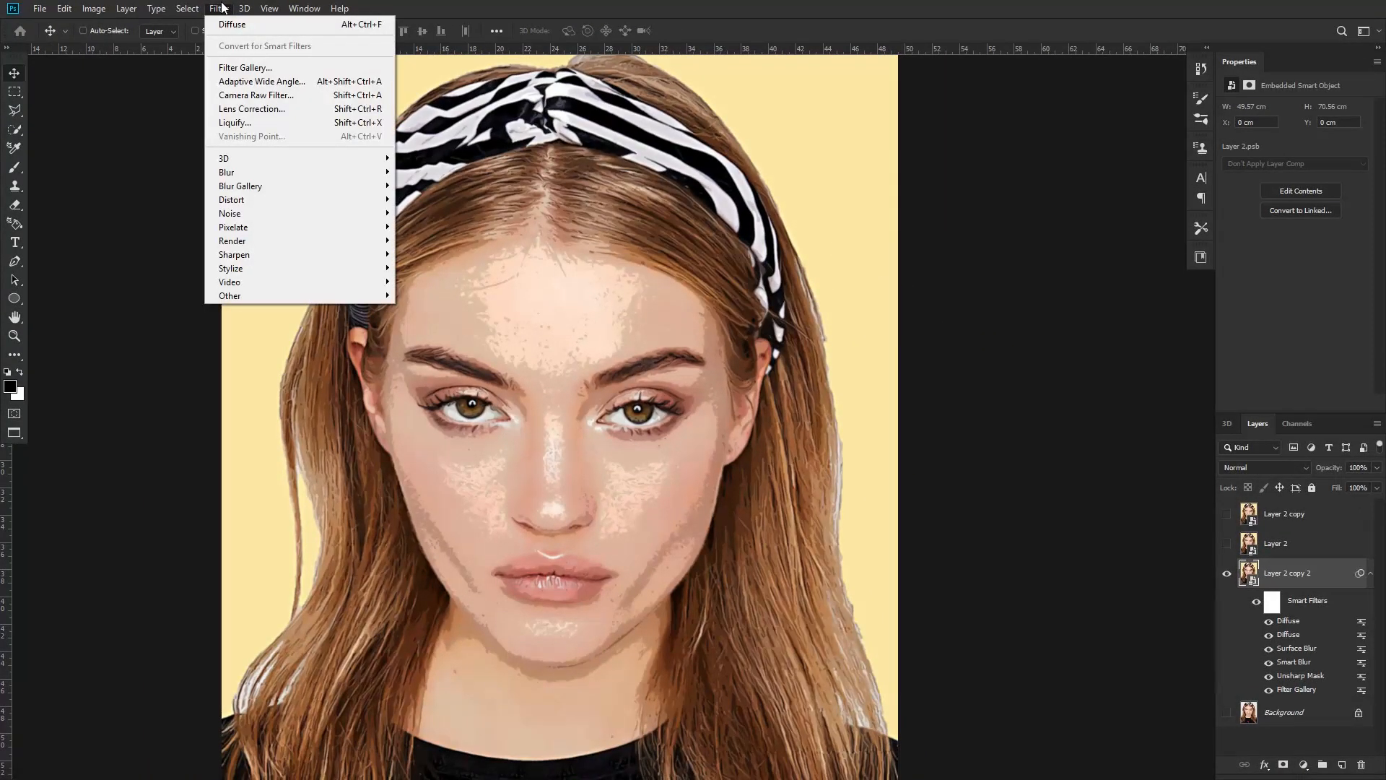
pyautogui.click(442, 323)
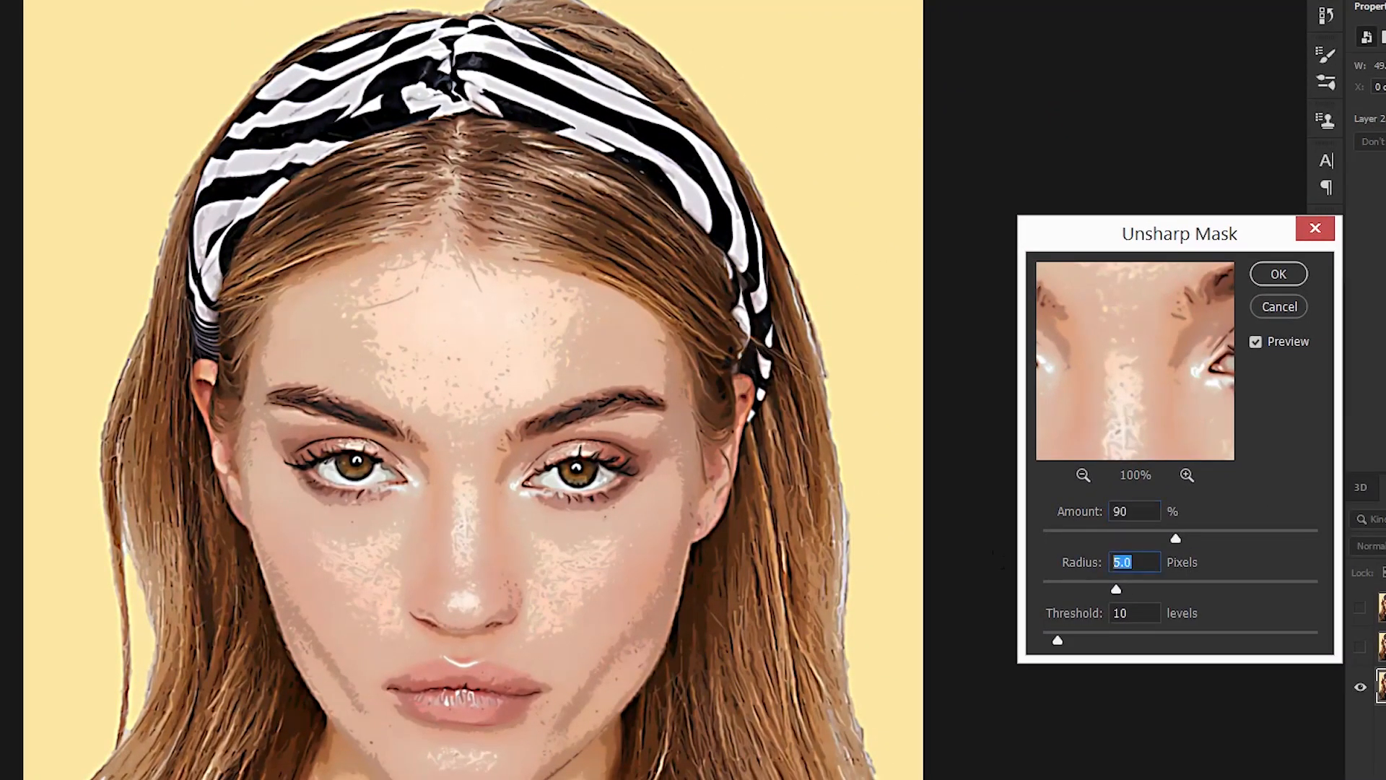
pyautogui.write('8')
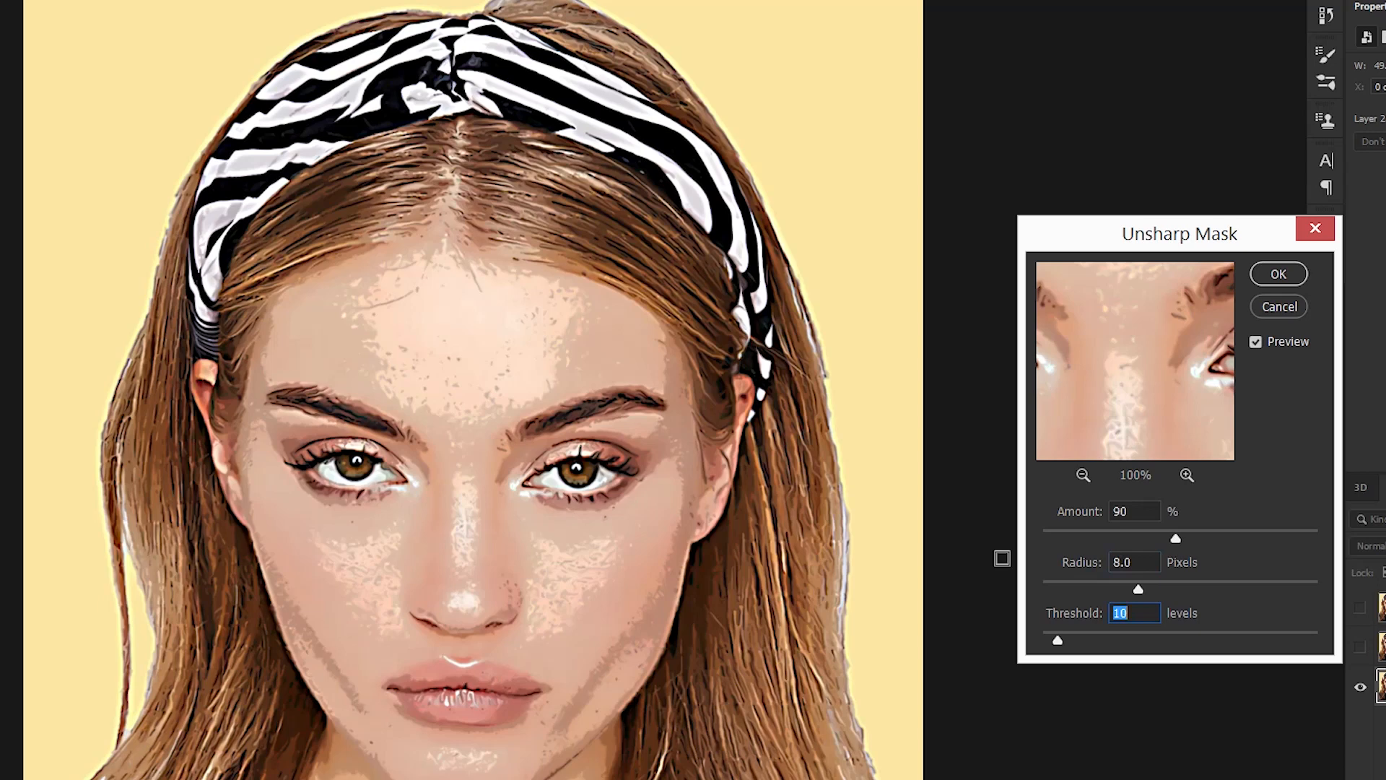
pyautogui.write('18')
pyautogui.click(1277, 275)
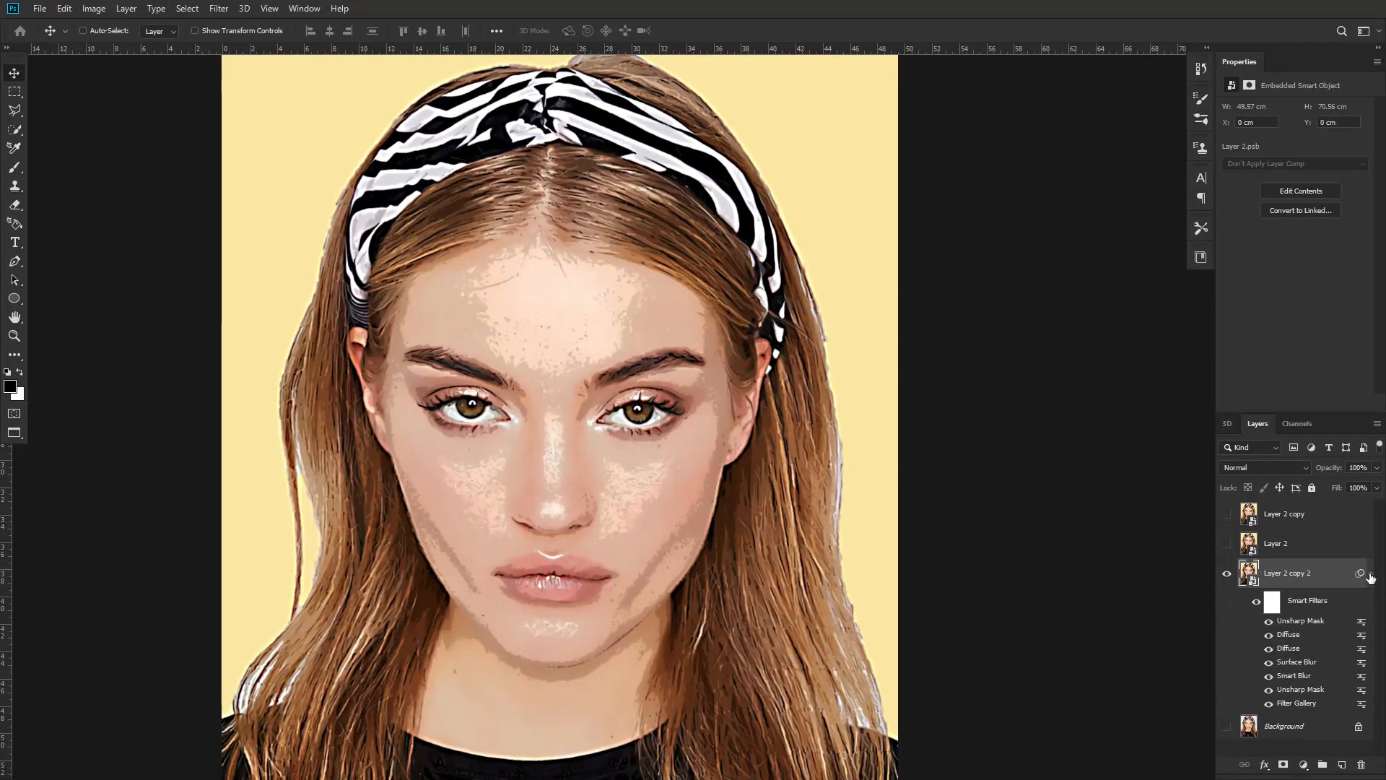
# Collapse Layer 2 copy 2's smart filter list and select Layer 2 as the only visible layer.
pyautogui.click(1370, 575)
pyautogui.moveTo(645, 491)
pyautogui.mouseDown()
pyautogui.moveTo(681, 489)
pyautogui.moveTo(618, 491)
pyautogui.mouseUp()
pyautogui.click(1228, 544)
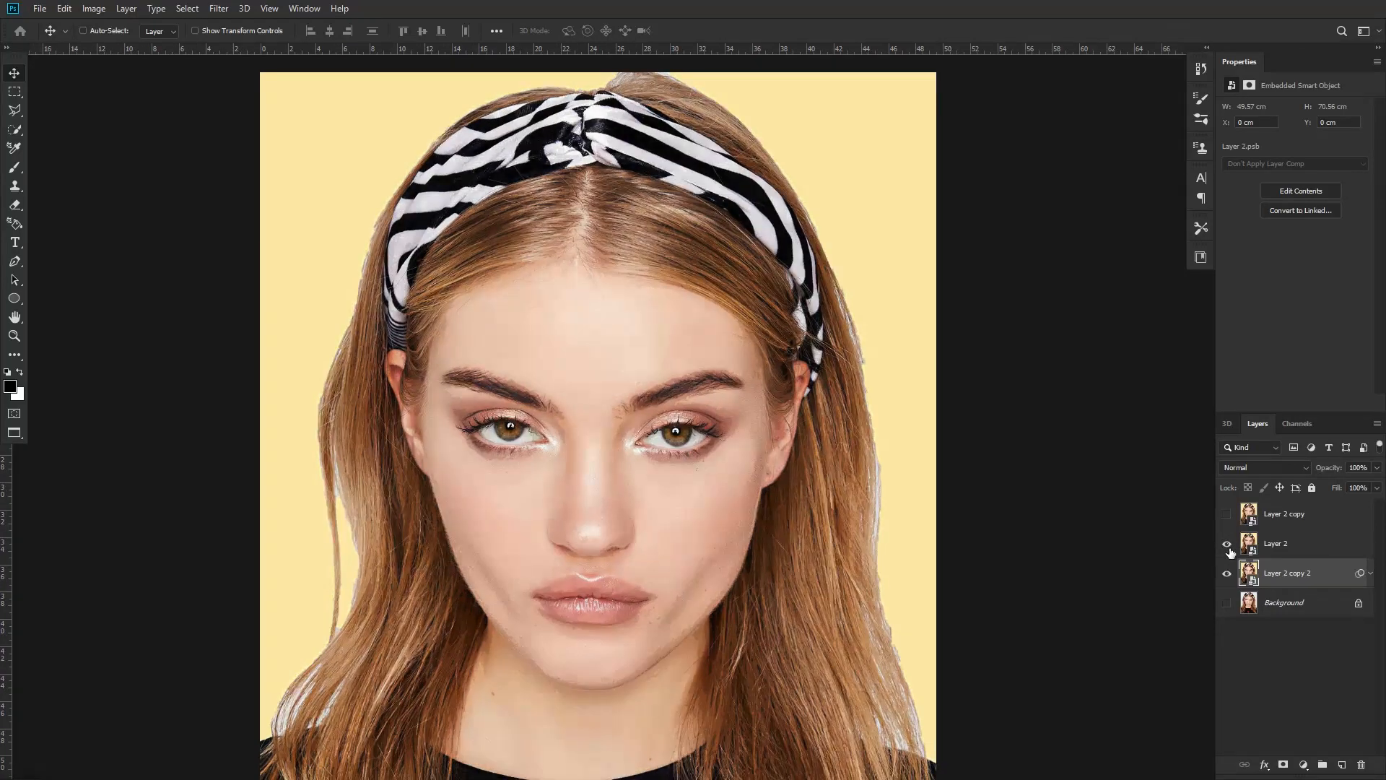
pyautogui.click(1289, 546)
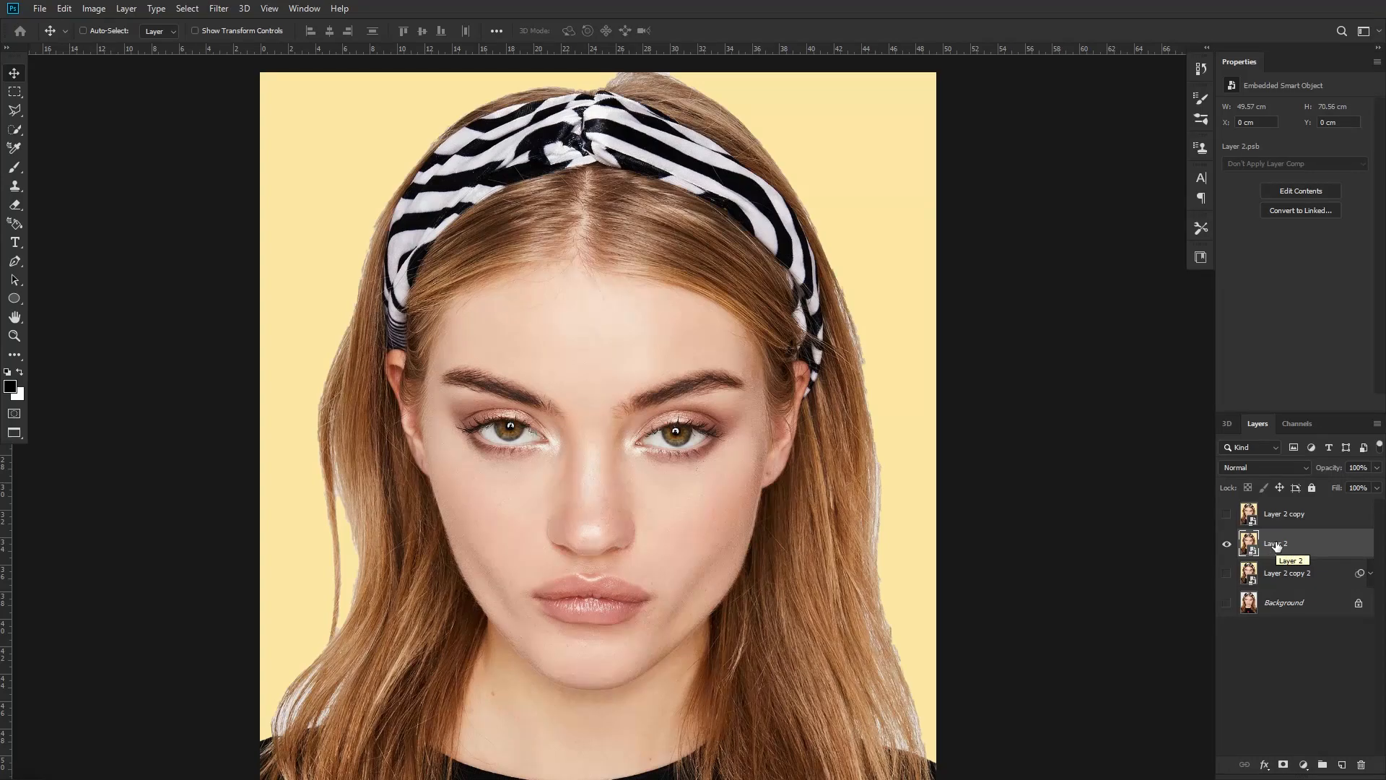
# Apply the Filter Gallery's Poster Edges to Layer 2 with edge thickness 0, edge intensity 2 and posterization 6.
pyautogui.click(220, 9)
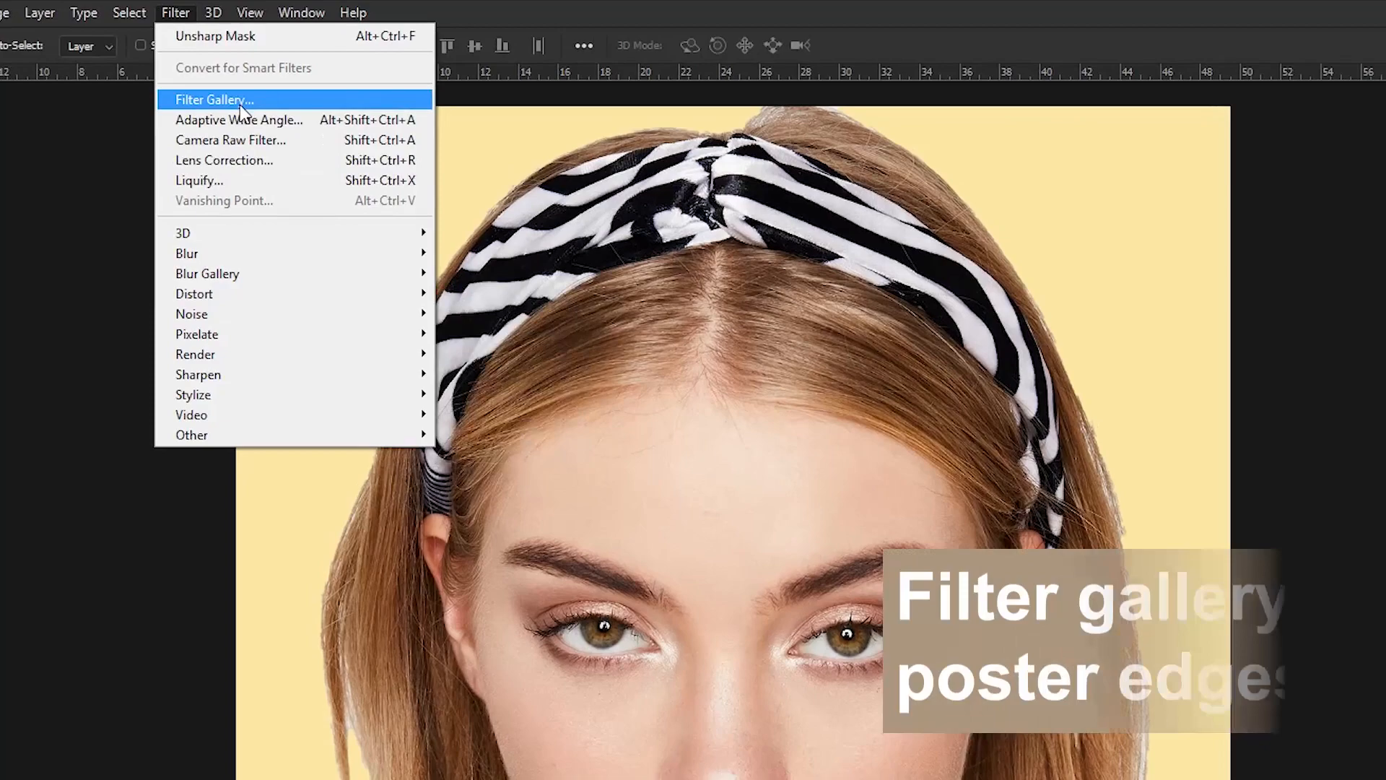
pyautogui.click(219, 95)
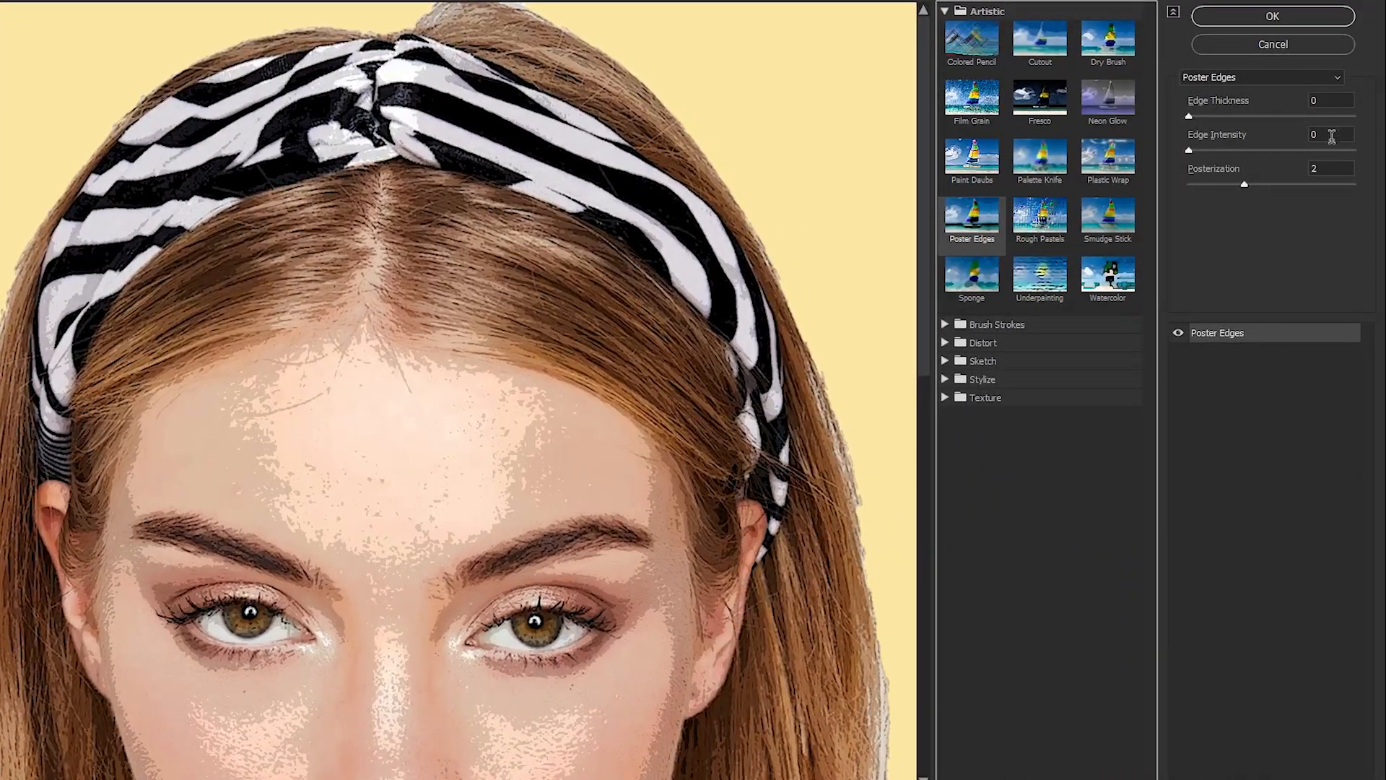
pyautogui.moveTo(1237, 143); pyautogui.dragTo(1240, 145)
pyautogui.write('6')
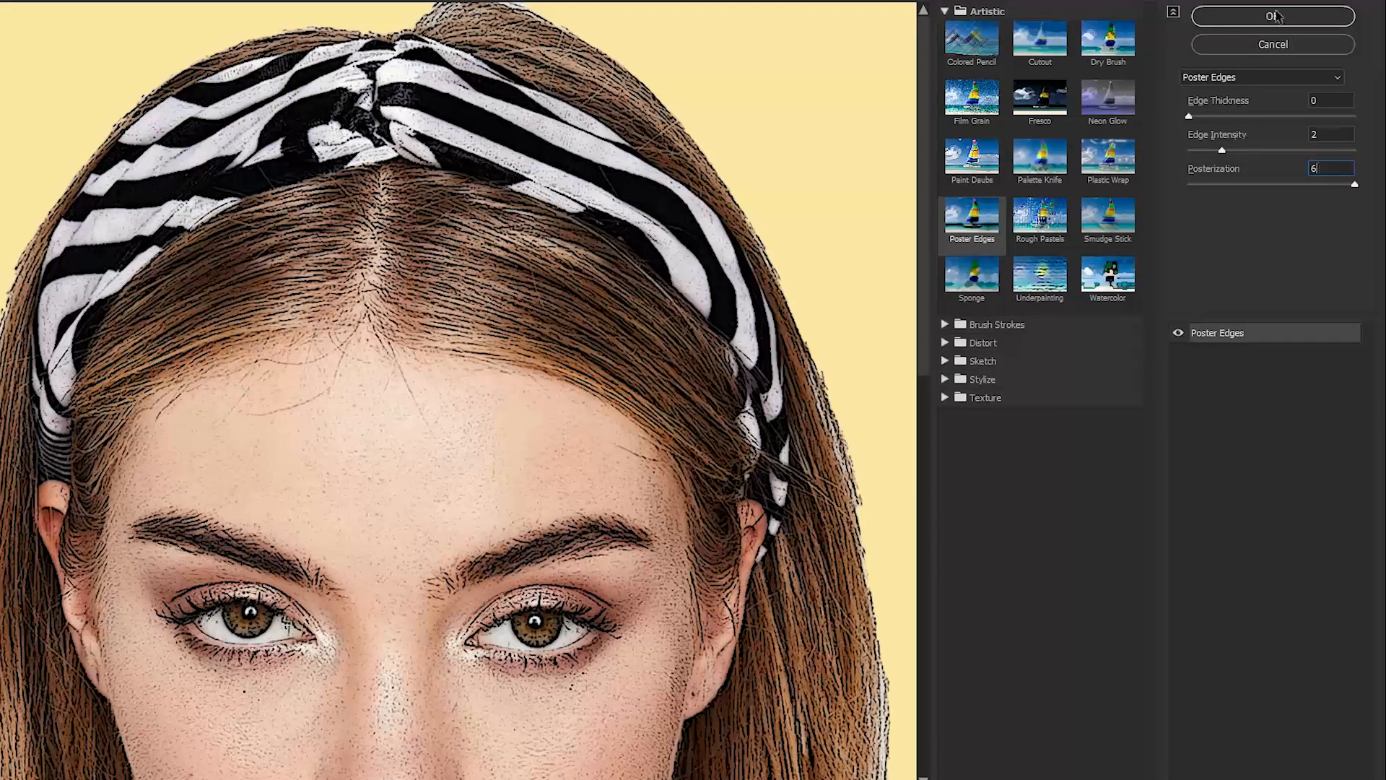
pyautogui.click(1276, 16)
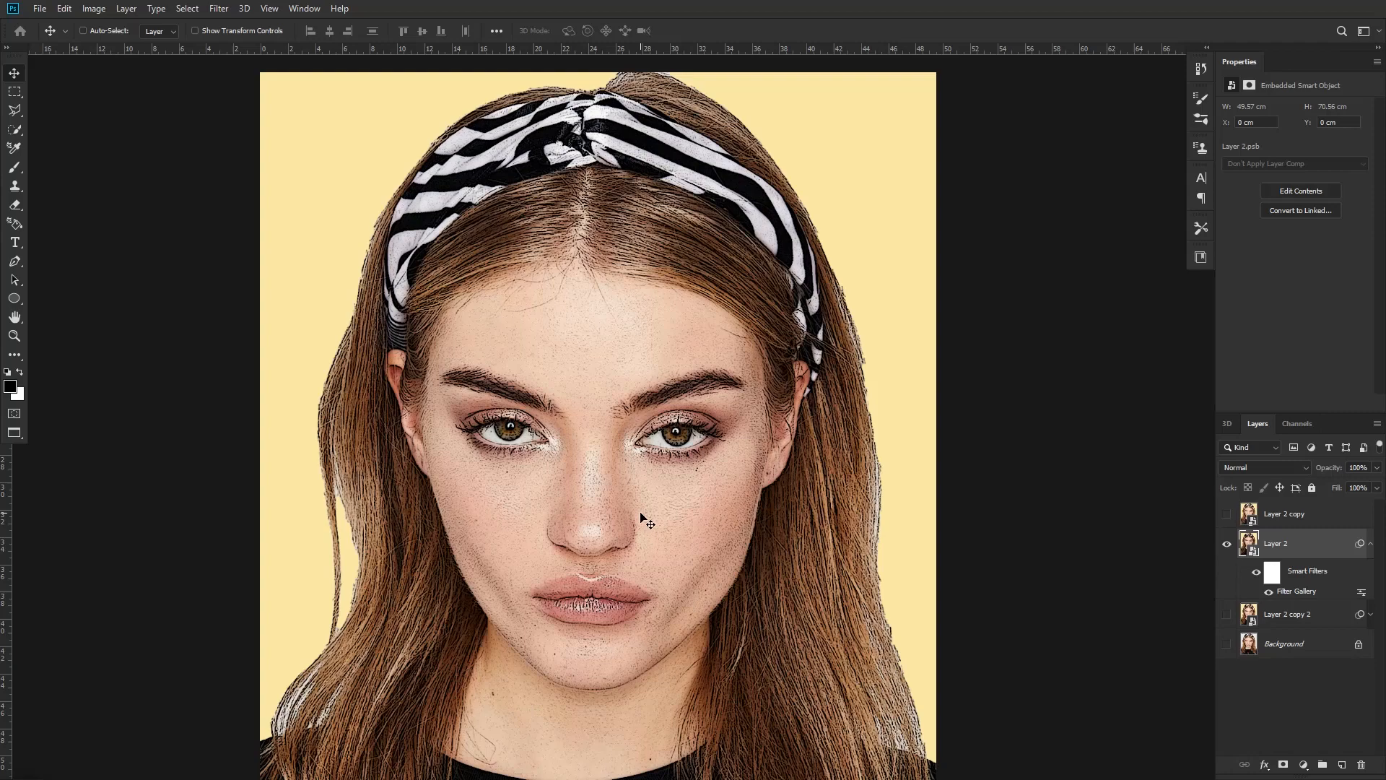
# Apply the Diffuse filter to Layer 2 and set the layer's blending mode to Overlay.
pyautogui.click(219, 8)
pyautogui.moveTo(278, 272)
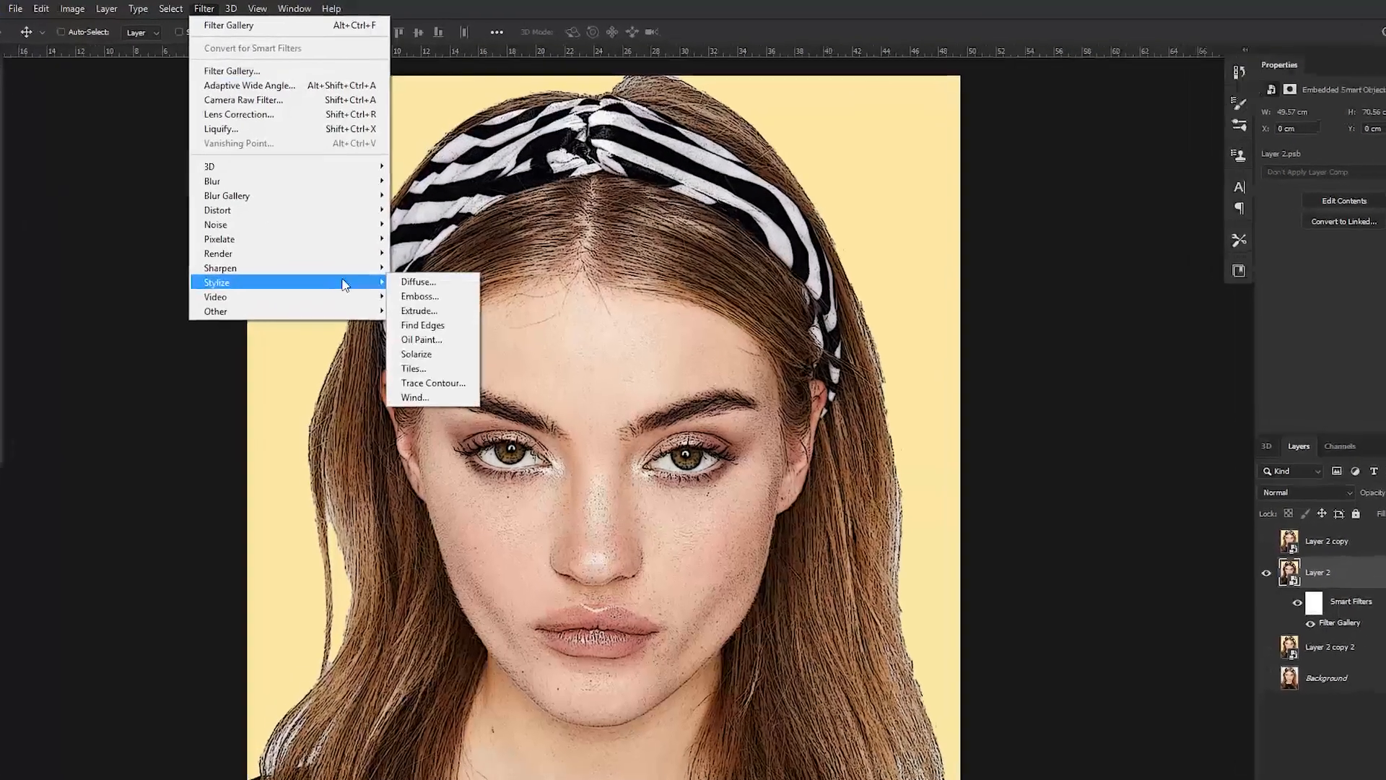
pyautogui.click(434, 272)
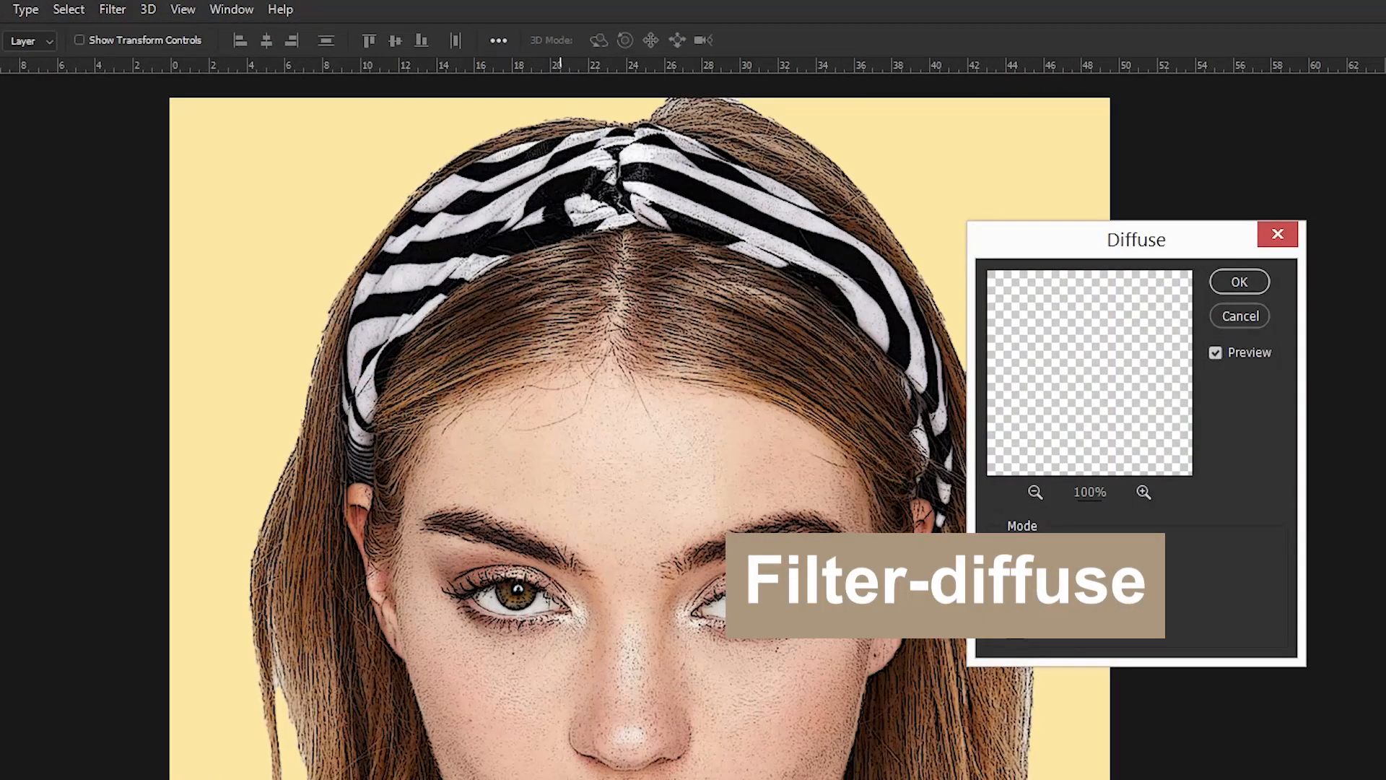
pyautogui.click(1241, 283)
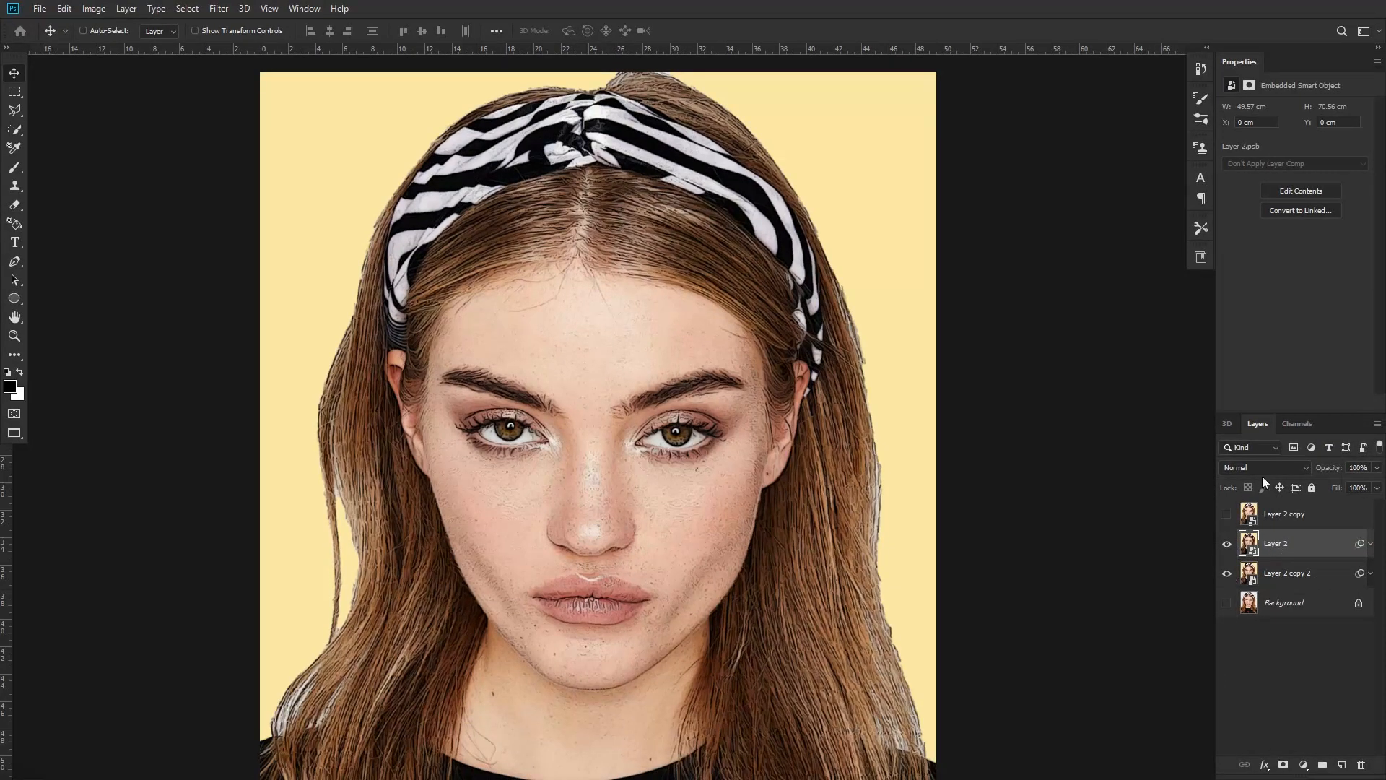
pyautogui.click(1262, 469)
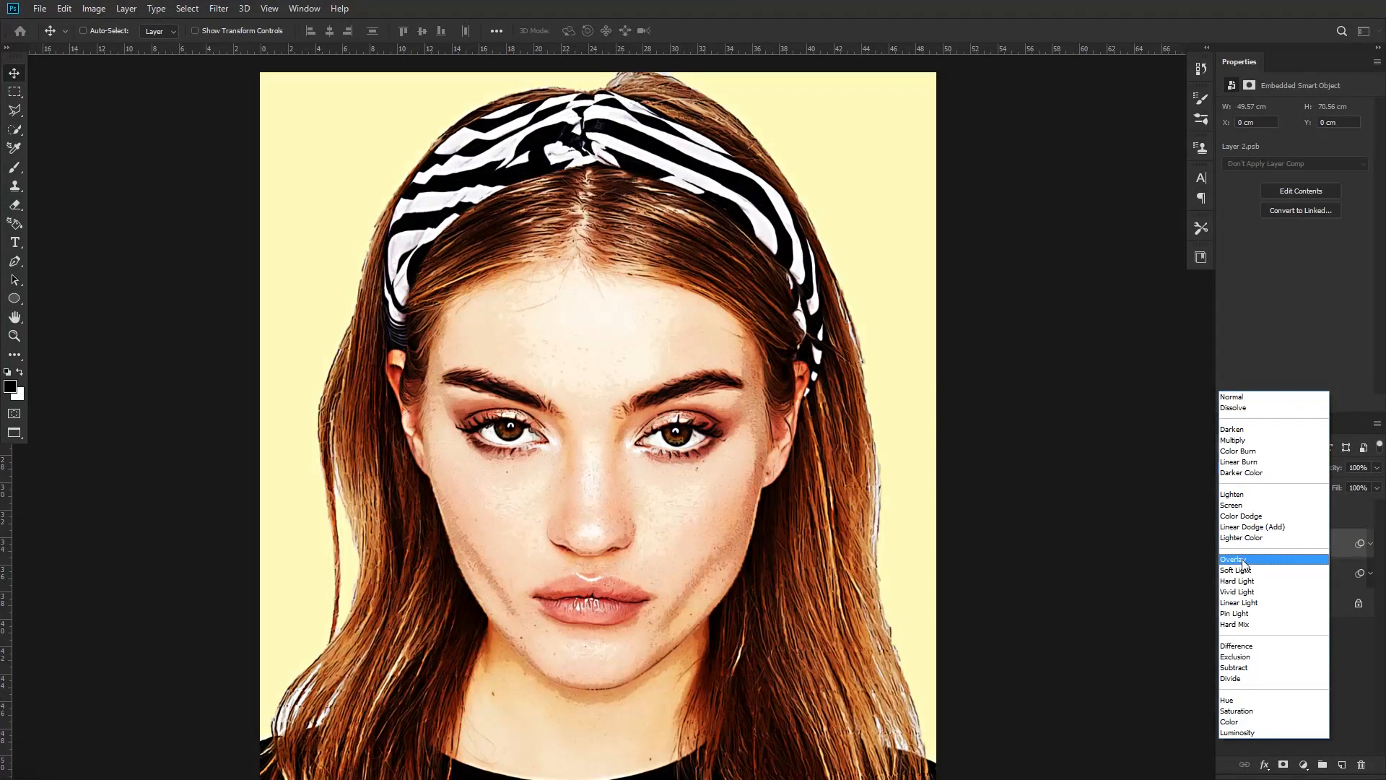
pyautogui.click(1248, 560)
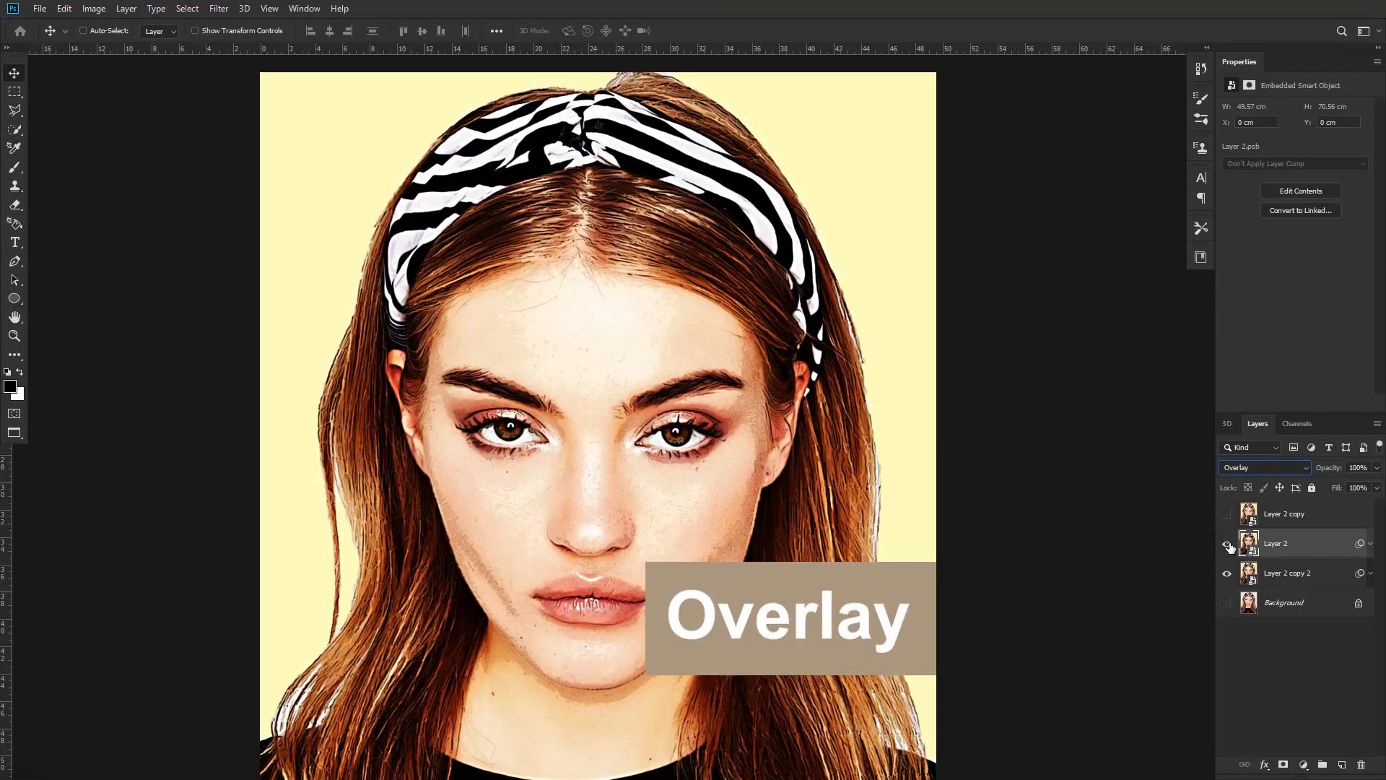
# Show and duplicate Layer 2 copy, hide the duplicate, and select the visible Layer 2 copy.
pyautogui.click(1227, 515)
pyautogui.click(1299, 516)
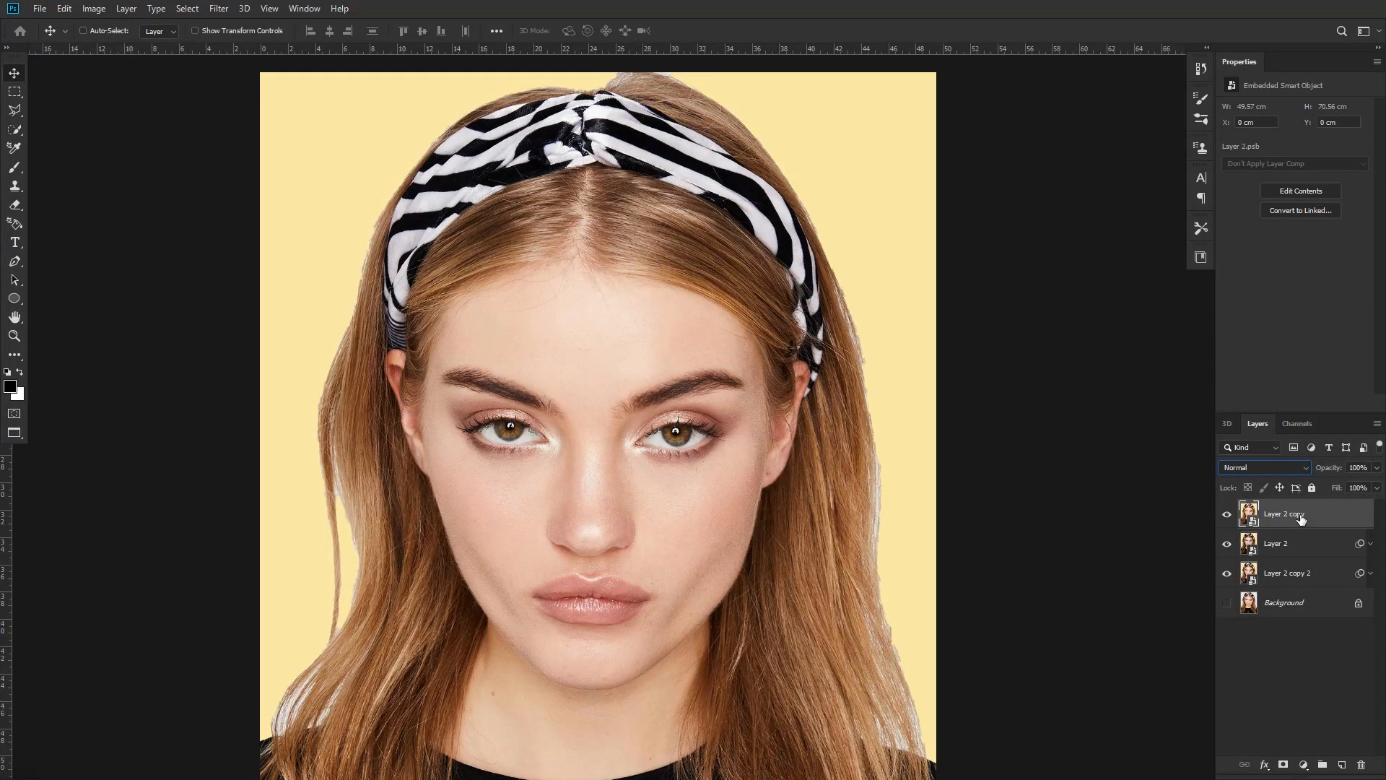
pyautogui.hotkey('ctrl', 'j')
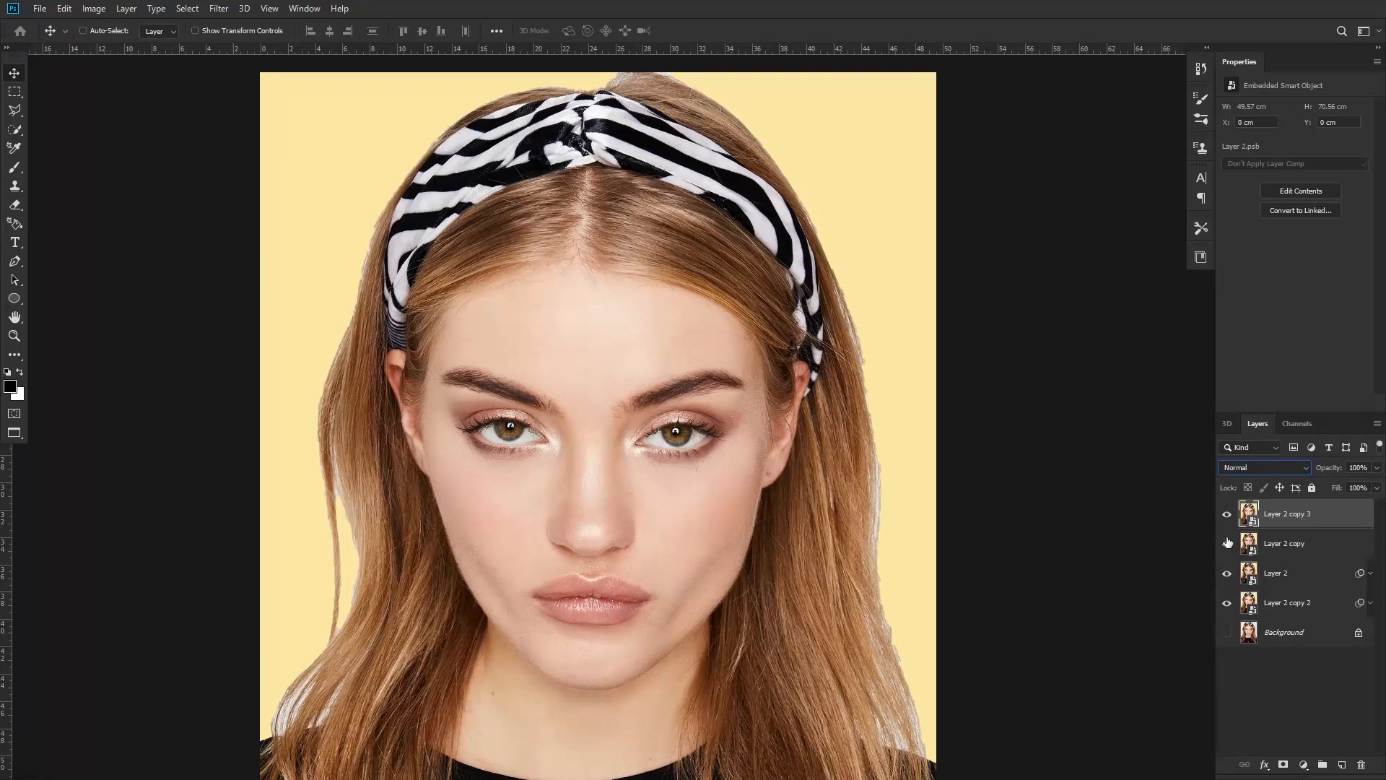
pyautogui.click(1287, 546)
pyautogui.click(1227, 515)
pyautogui.click(1227, 545)
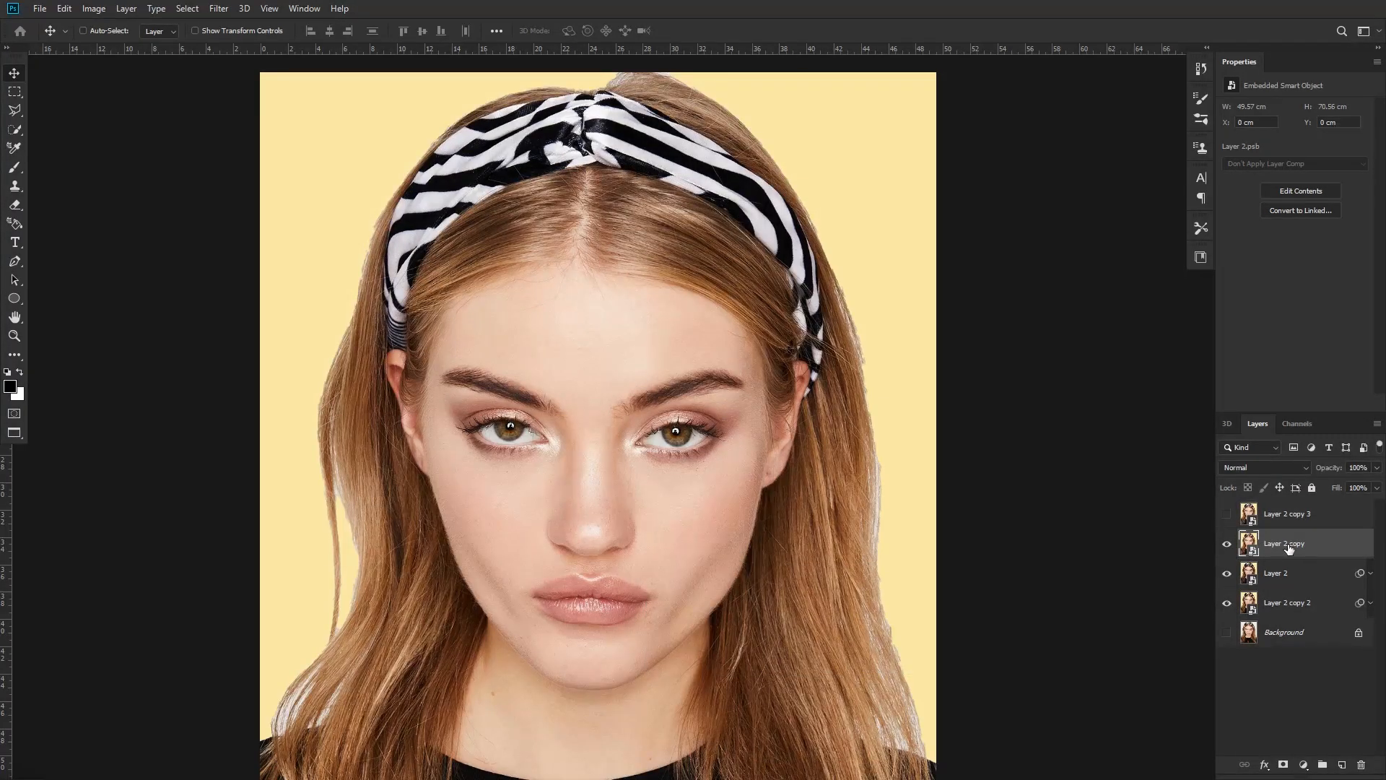
# Apply the Filter Gallery's Film Grain to Layer 2 copy with grain 0, highlight area 10 and intensity 7.
pyautogui.click(226, 10)
pyautogui.click(245, 69)
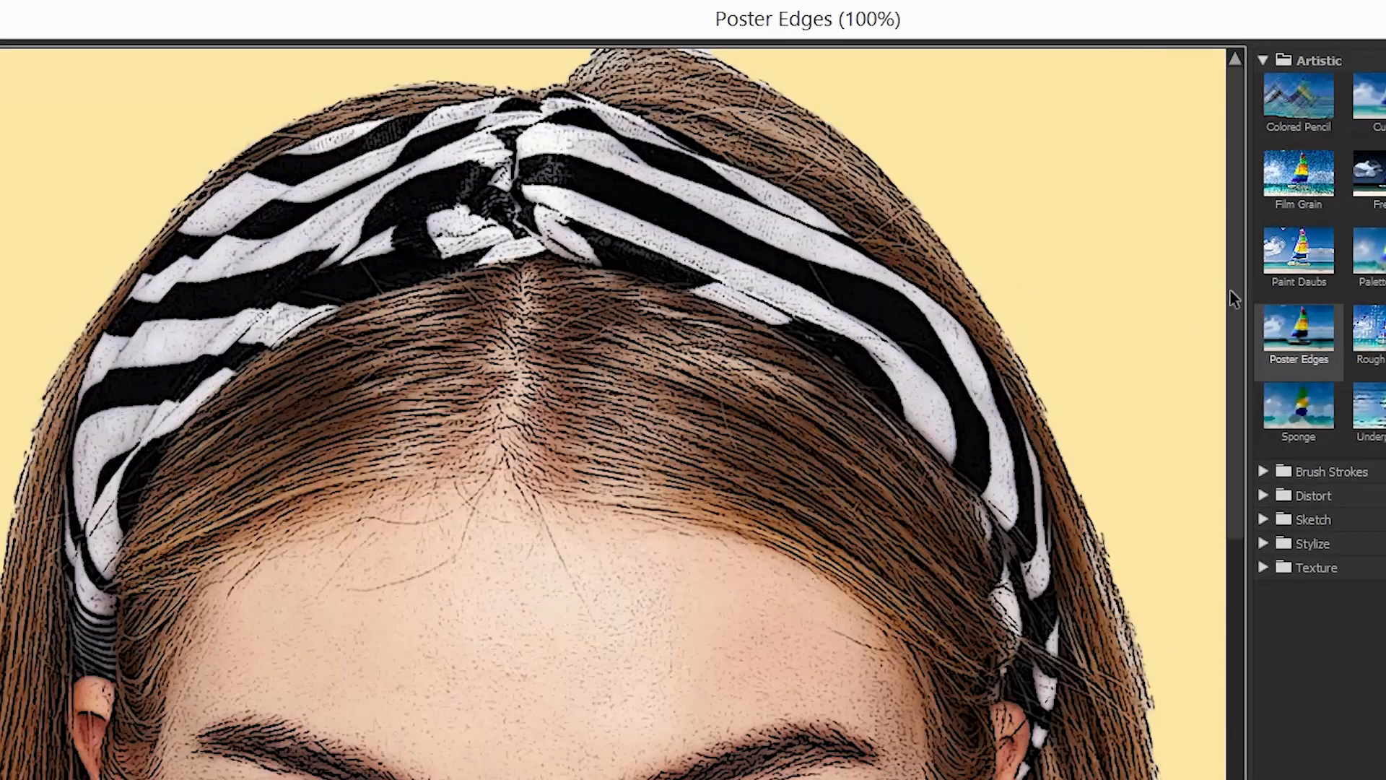
pyautogui.click(1299, 173)
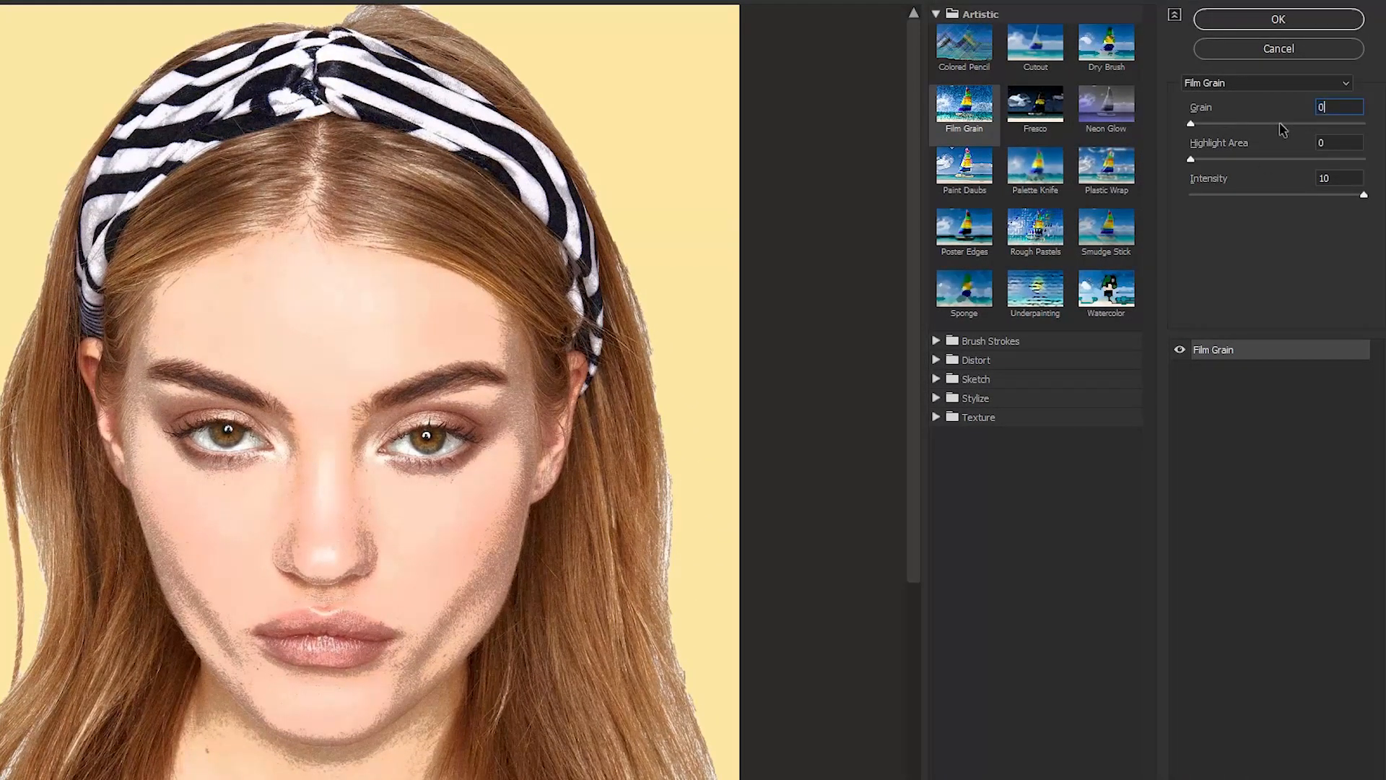
pyautogui.write('0')
pyautogui.press('Tab')
pyautogui.write('10')
pyautogui.press('Tab')
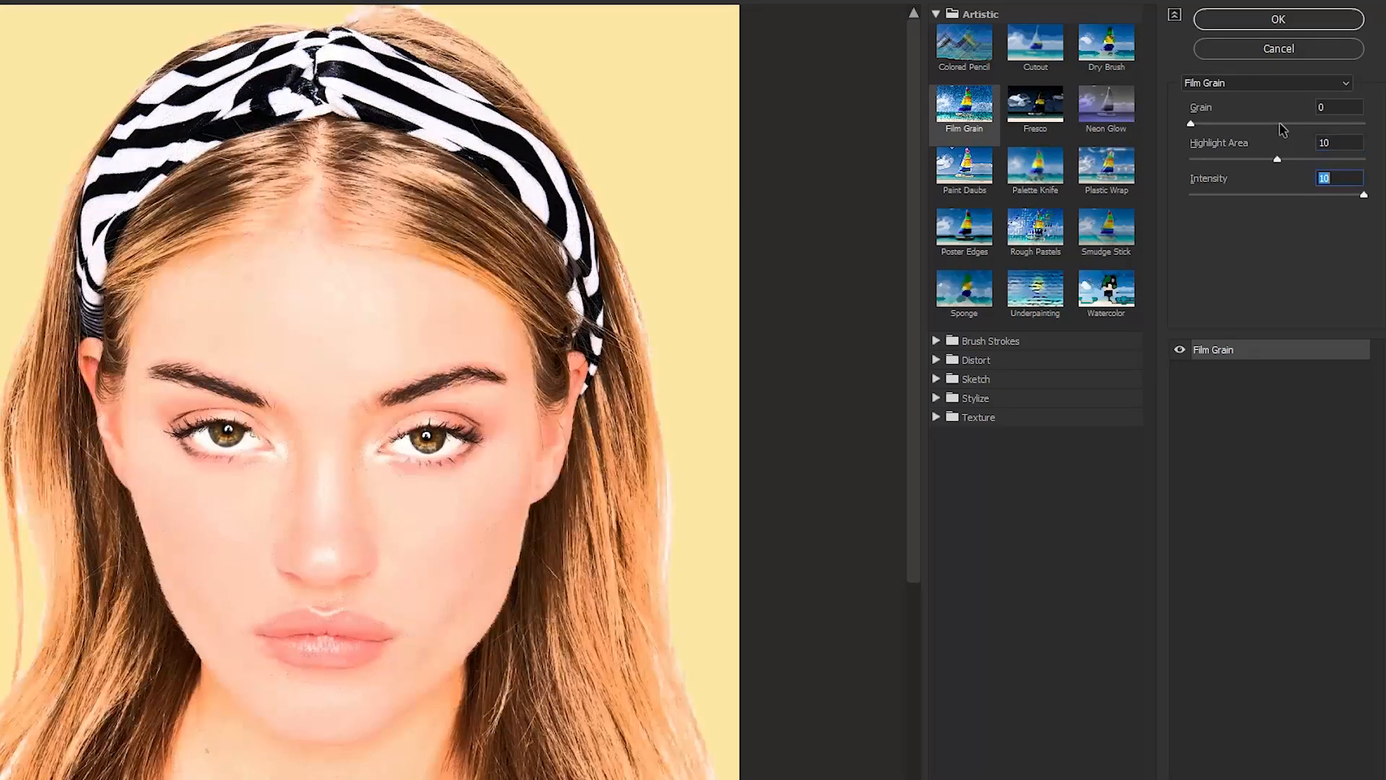
pyautogui.write('7')
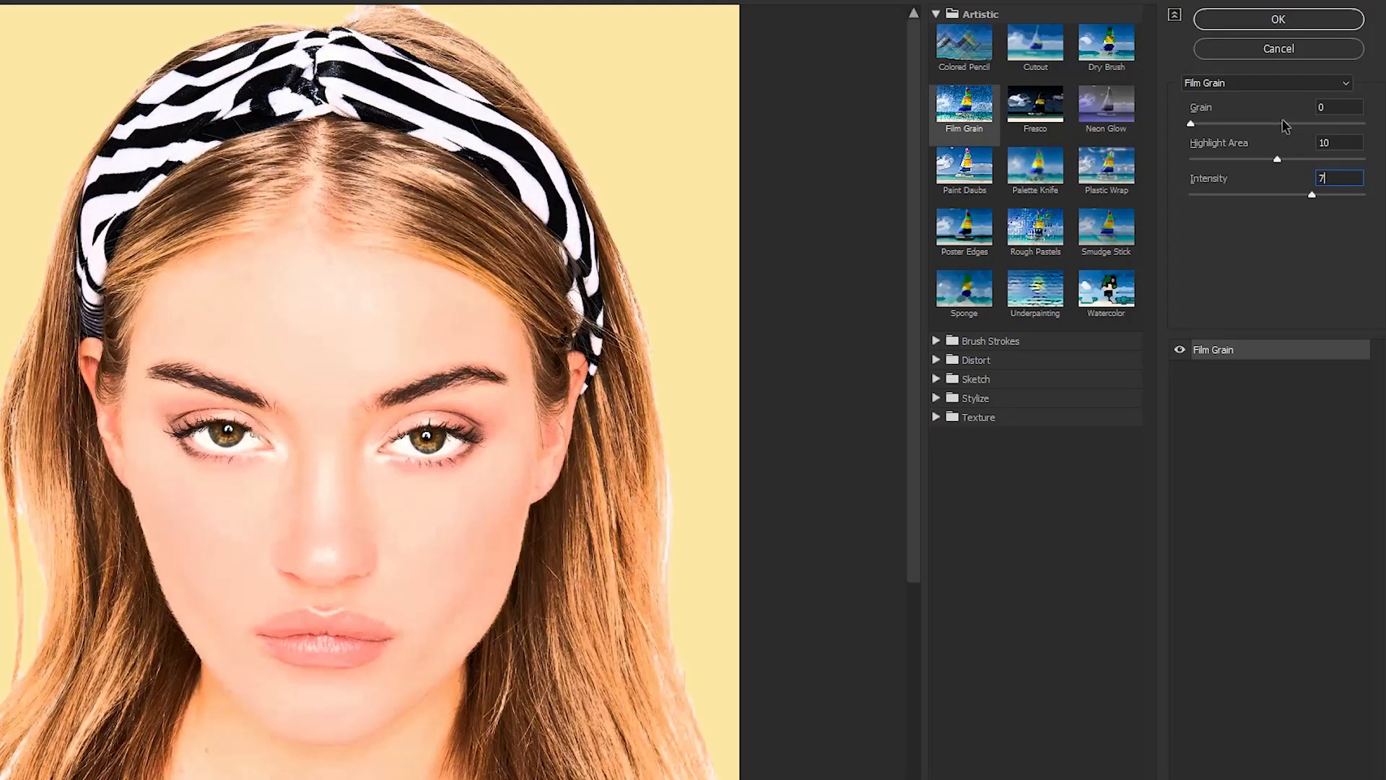
pyautogui.click(1279, 19)
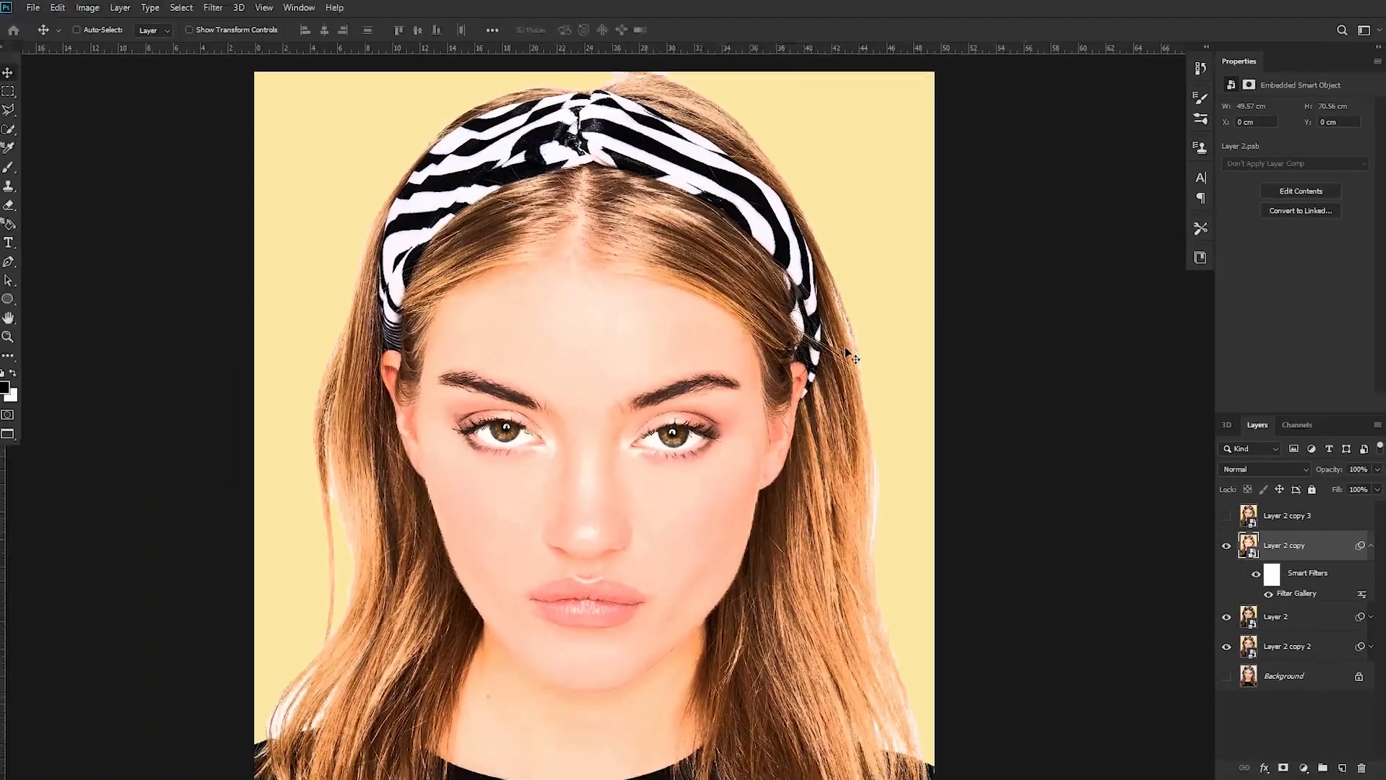
# Apply the Diffuse filter to Layer 2 copy on top of its Film Grain effect.
pyautogui.click(218, 10)
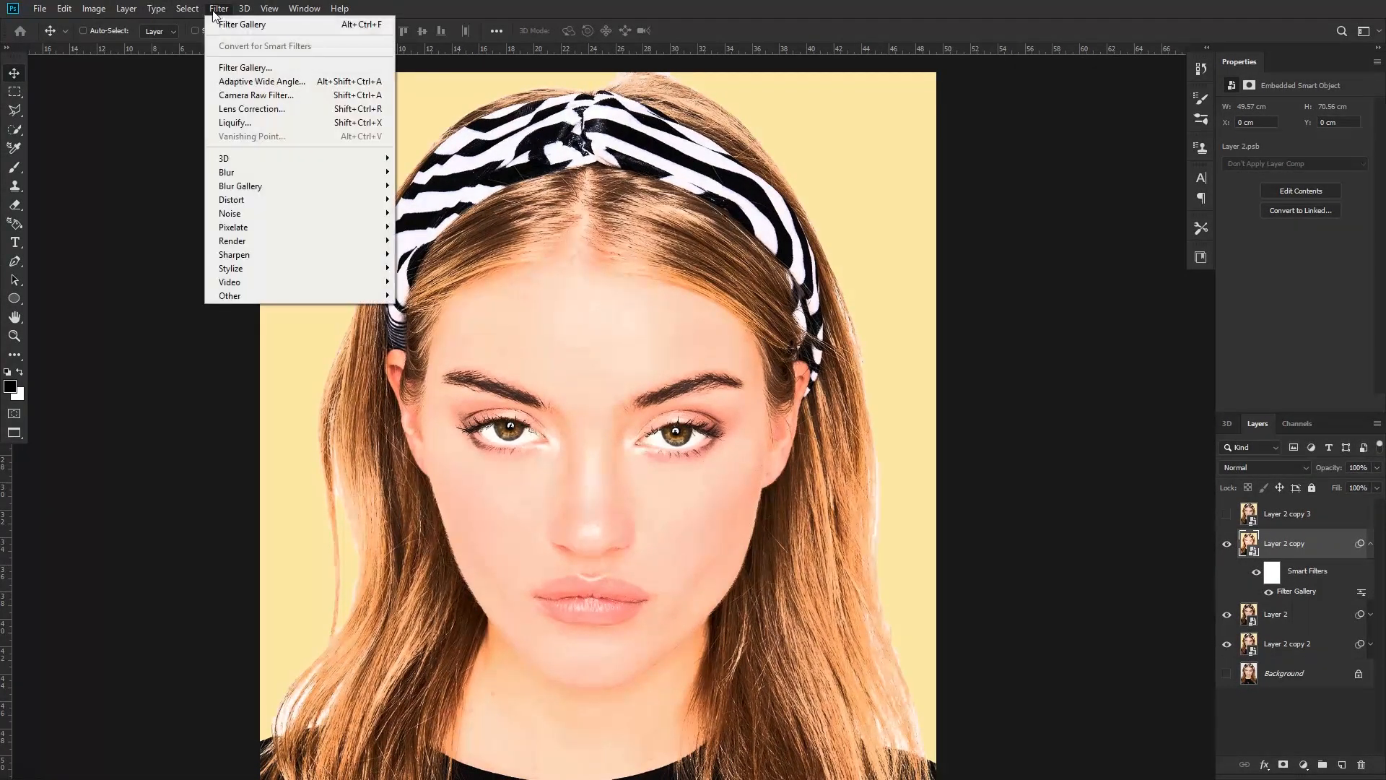
pyautogui.moveTo(310, 227)
pyautogui.moveTo(345, 268)
pyautogui.click(422, 268)
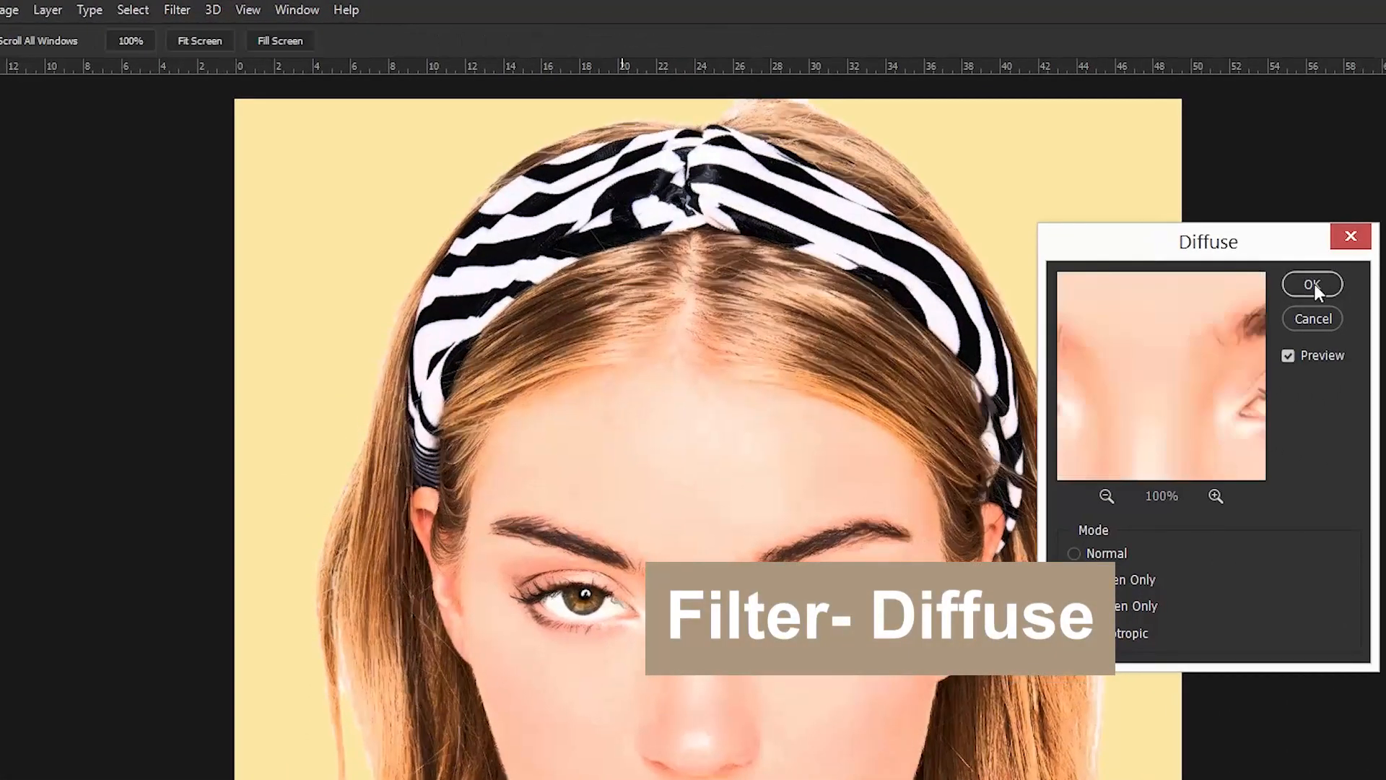
pyautogui.click(1218, 256)
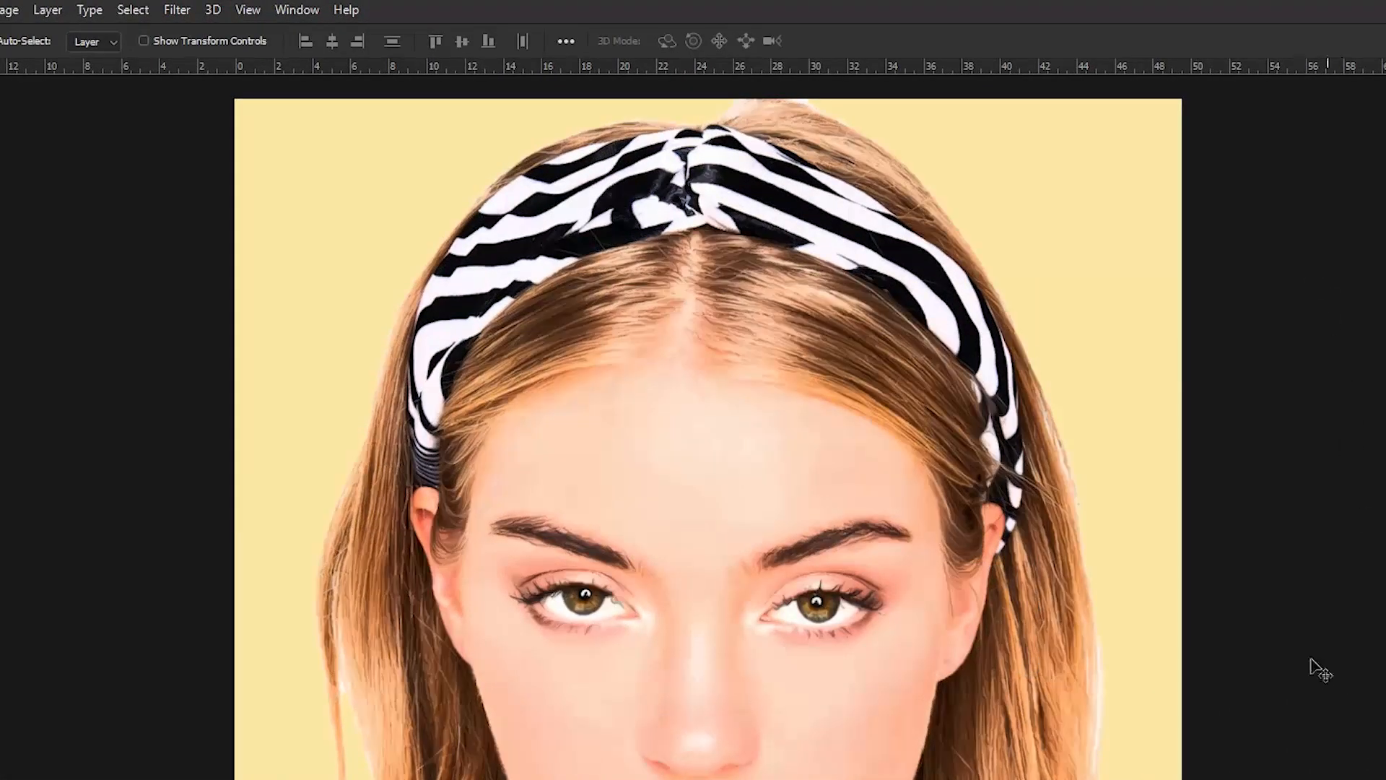
# Set Layer 2 copy's blending mode to Lighten and collapse its smart filter list.
pyautogui.hotkey('ctrl', '+')
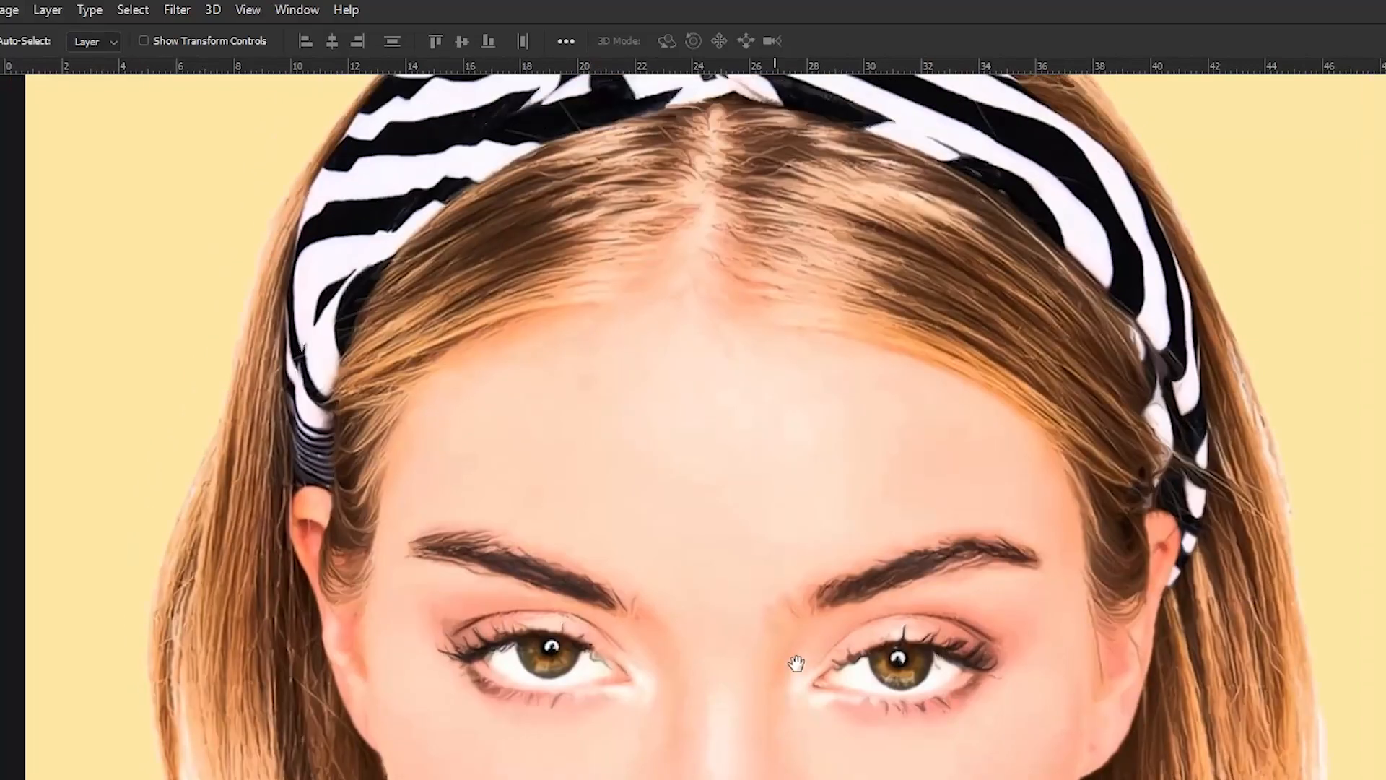
pyautogui.moveTo(795, 659); pyautogui.dragTo(817, 485)
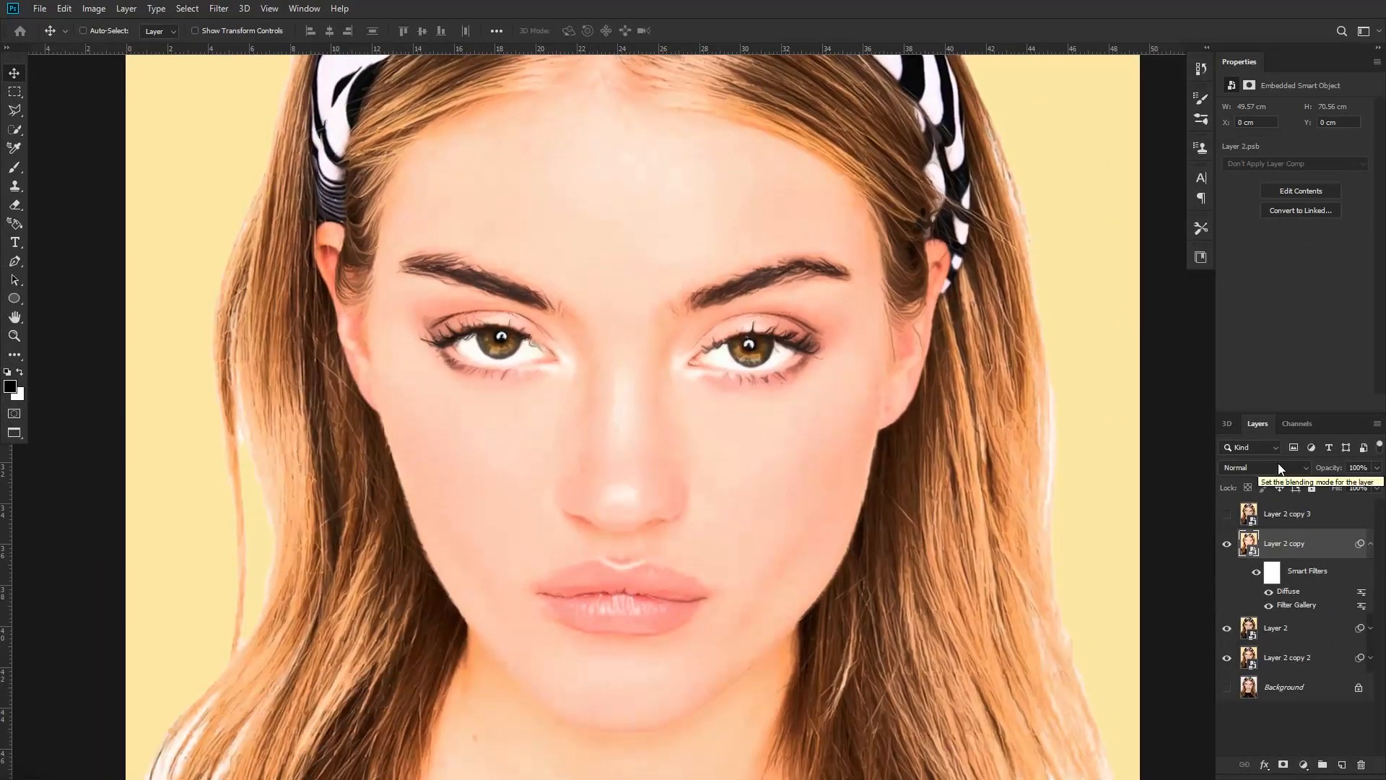
pyautogui.click(1279, 466)
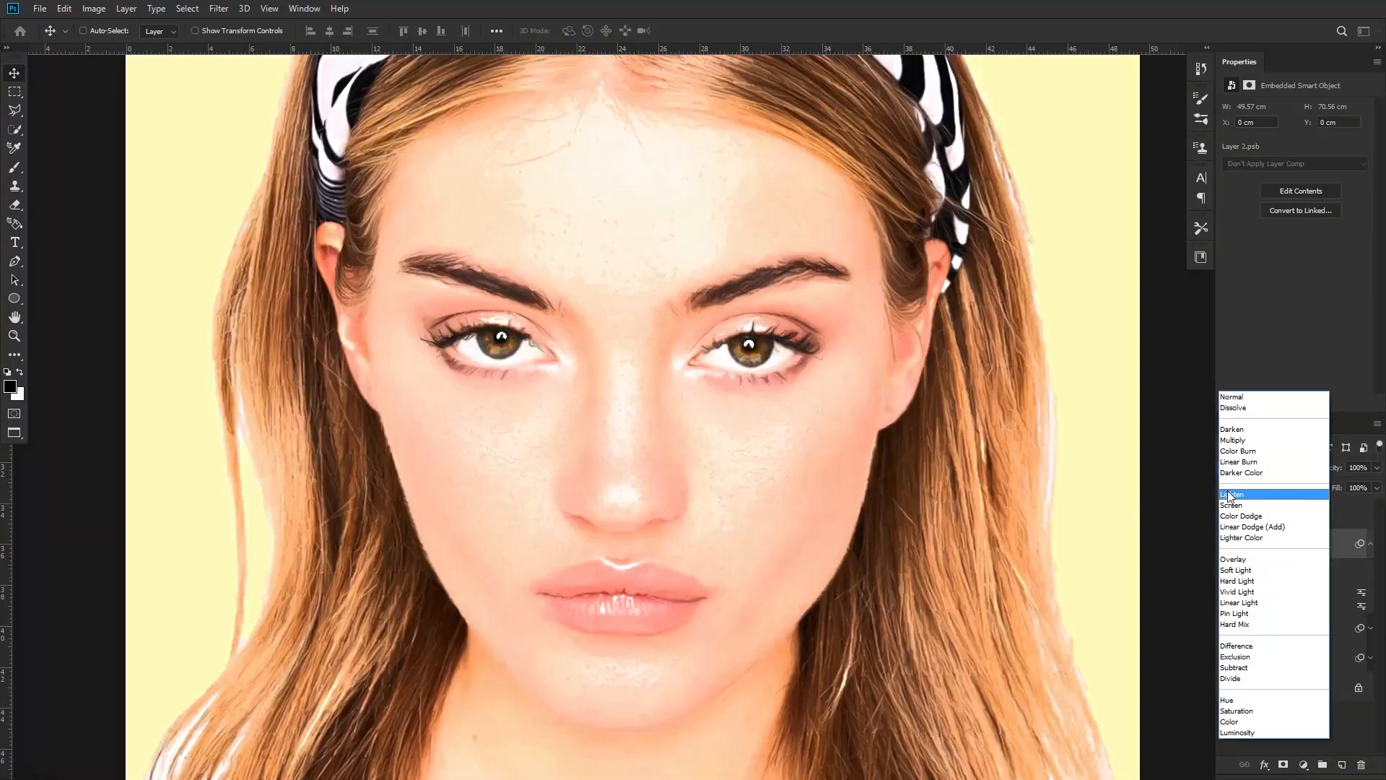
pyautogui.click(1228, 494)
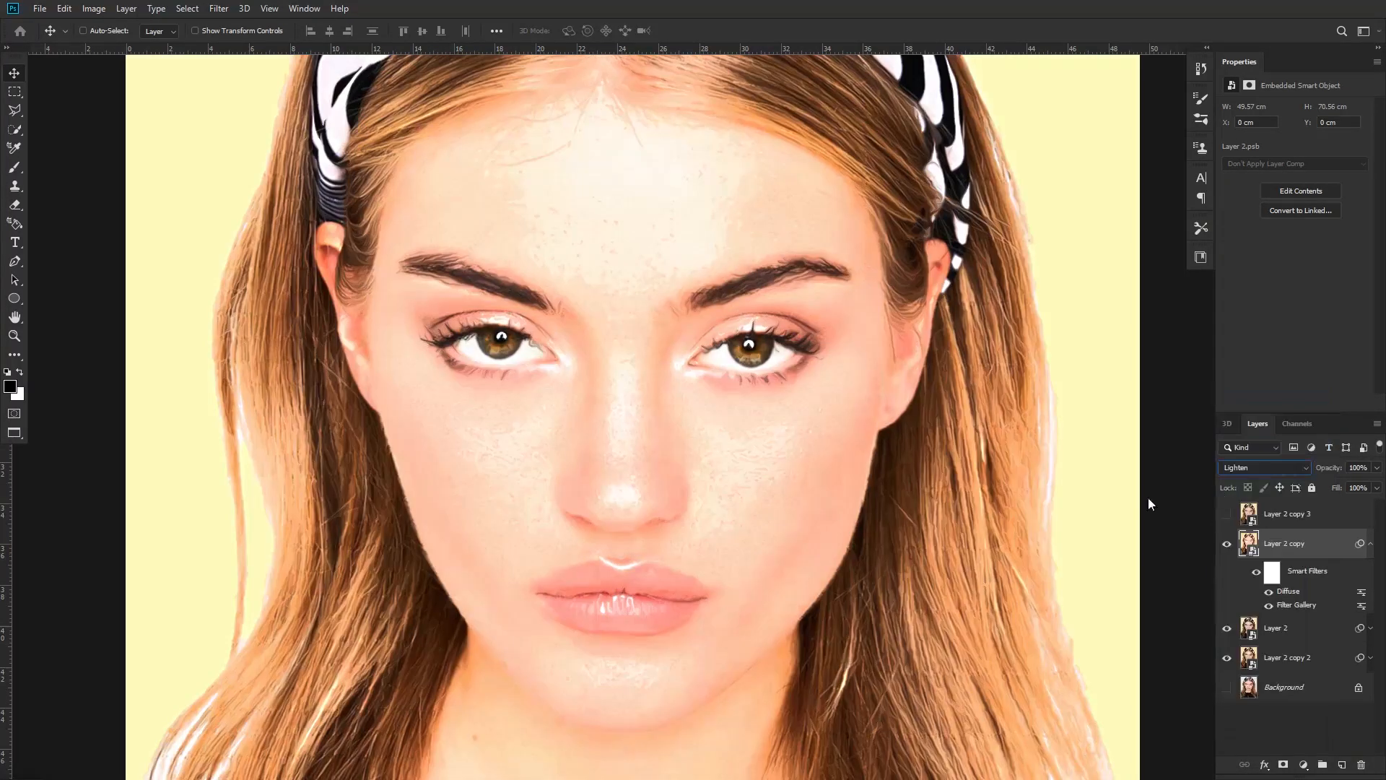
pyautogui.keyDown('alt'); pyautogui.click(732, 484); pyautogui.keyUp('alt')
pyautogui.moveTo(739, 485); pyautogui.dragTo(714, 523)
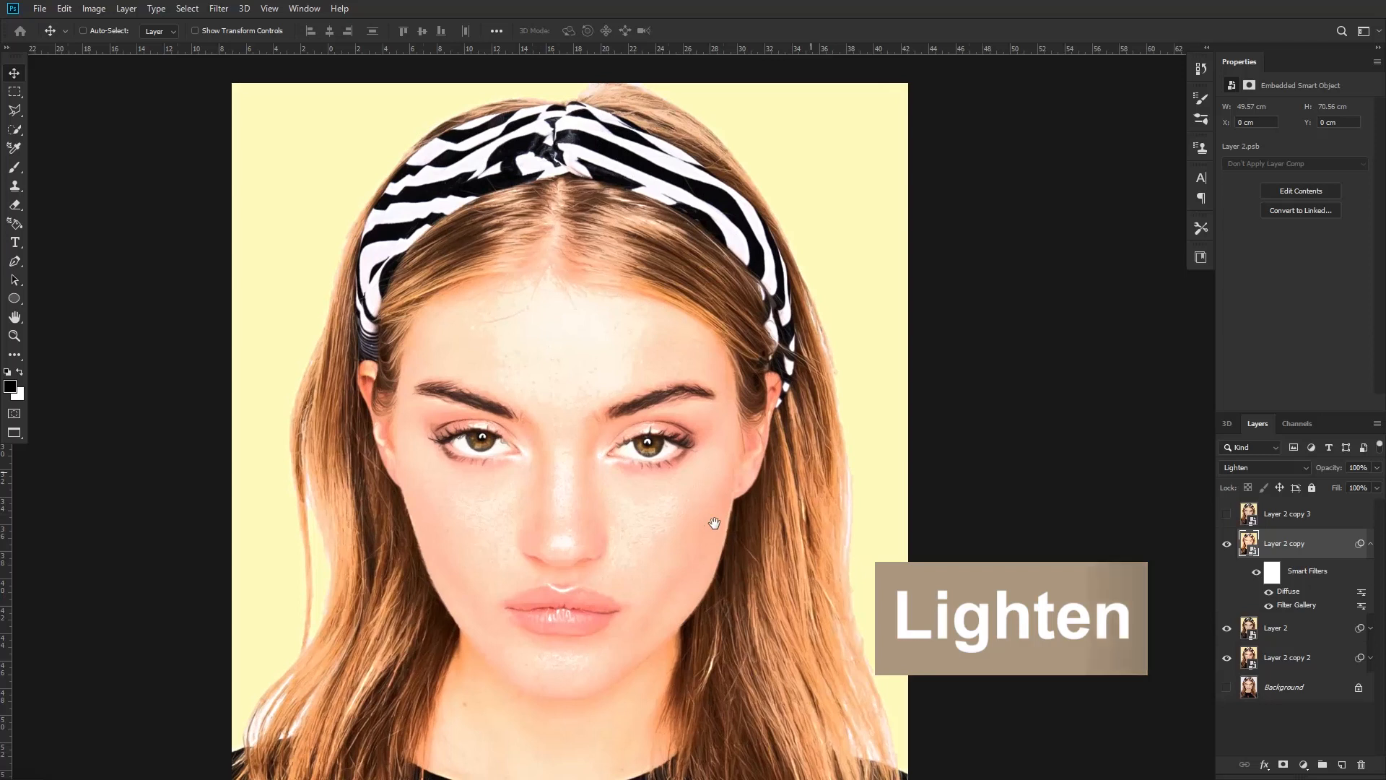
pyautogui.click(1370, 546)
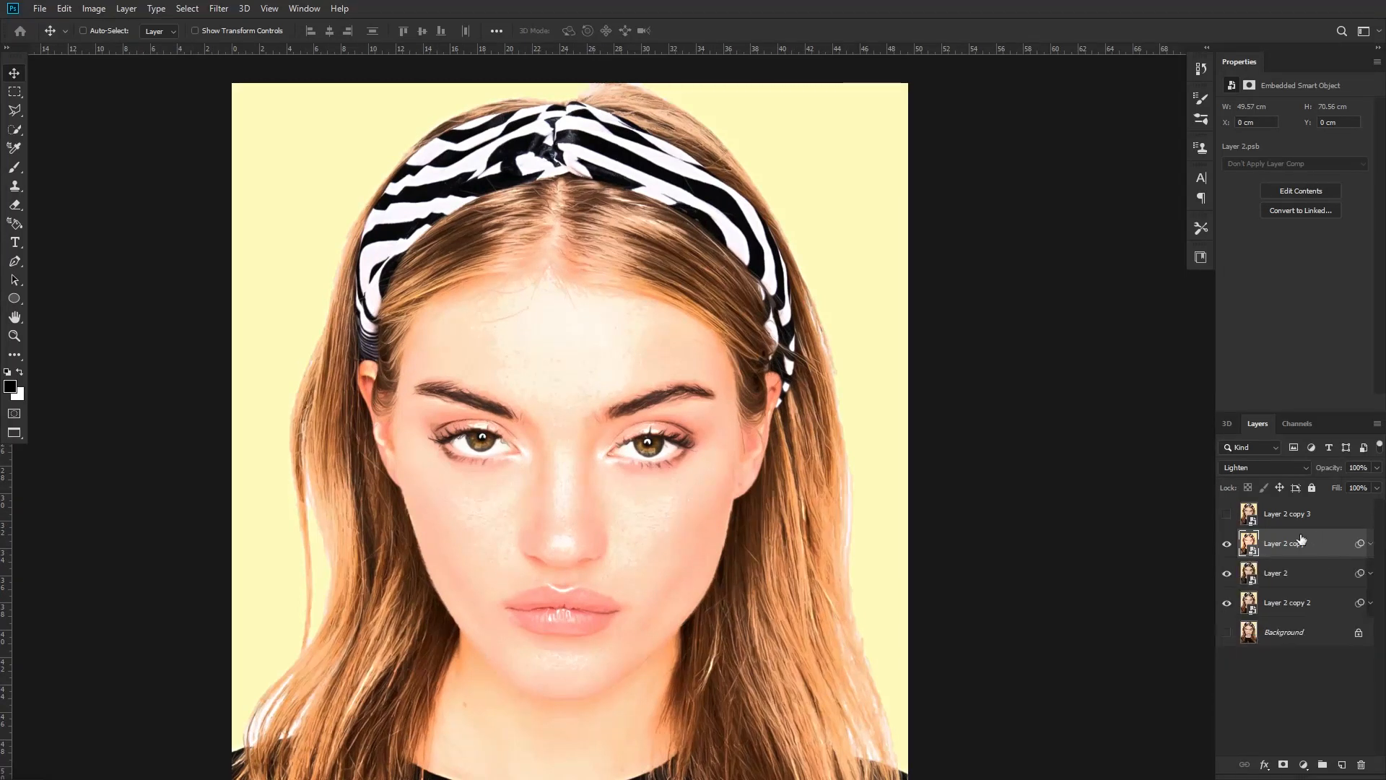
# Show Layer 2 copy 3 and apply the Emboss filter to it with angle 135°, height 2 pixels and amount 90%.
pyautogui.click(1284, 515)
pyautogui.click(1227, 515)
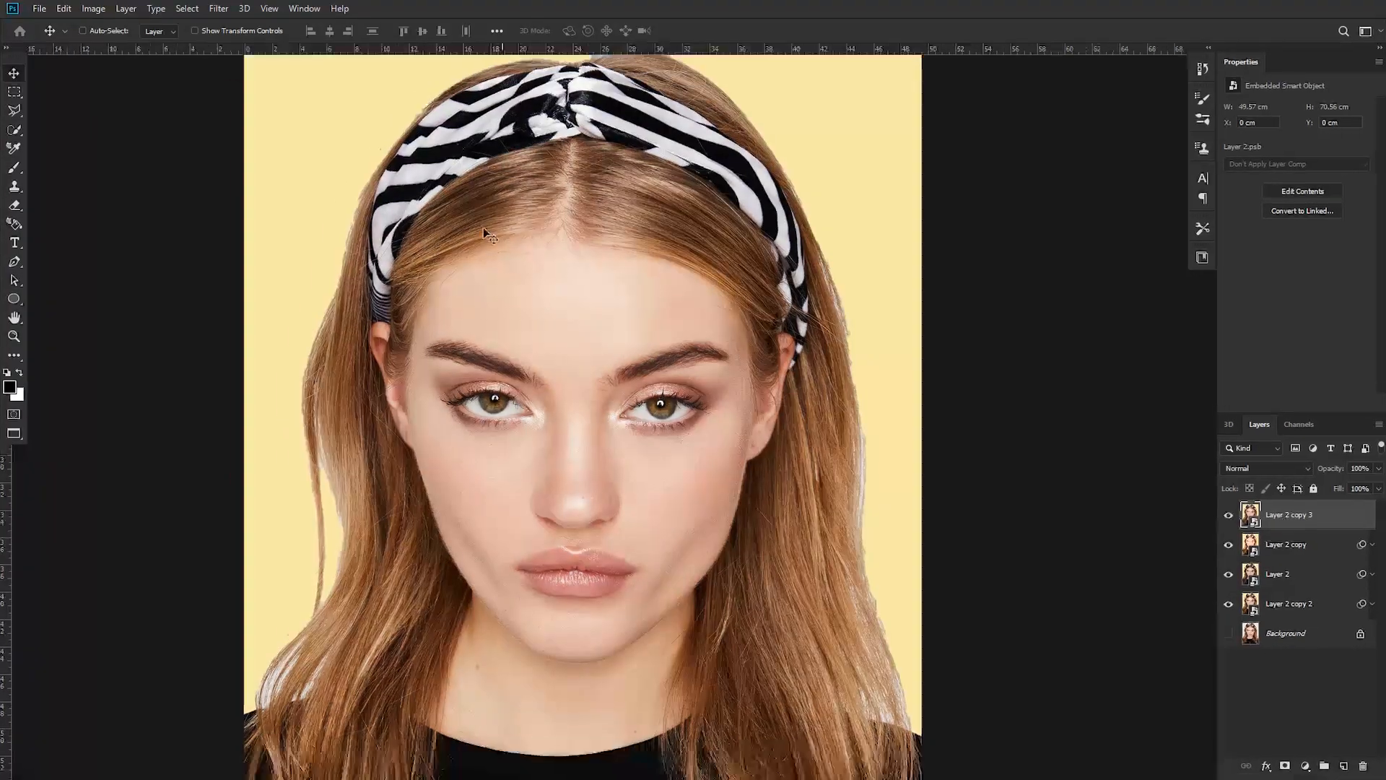
pyautogui.click(219, 8)
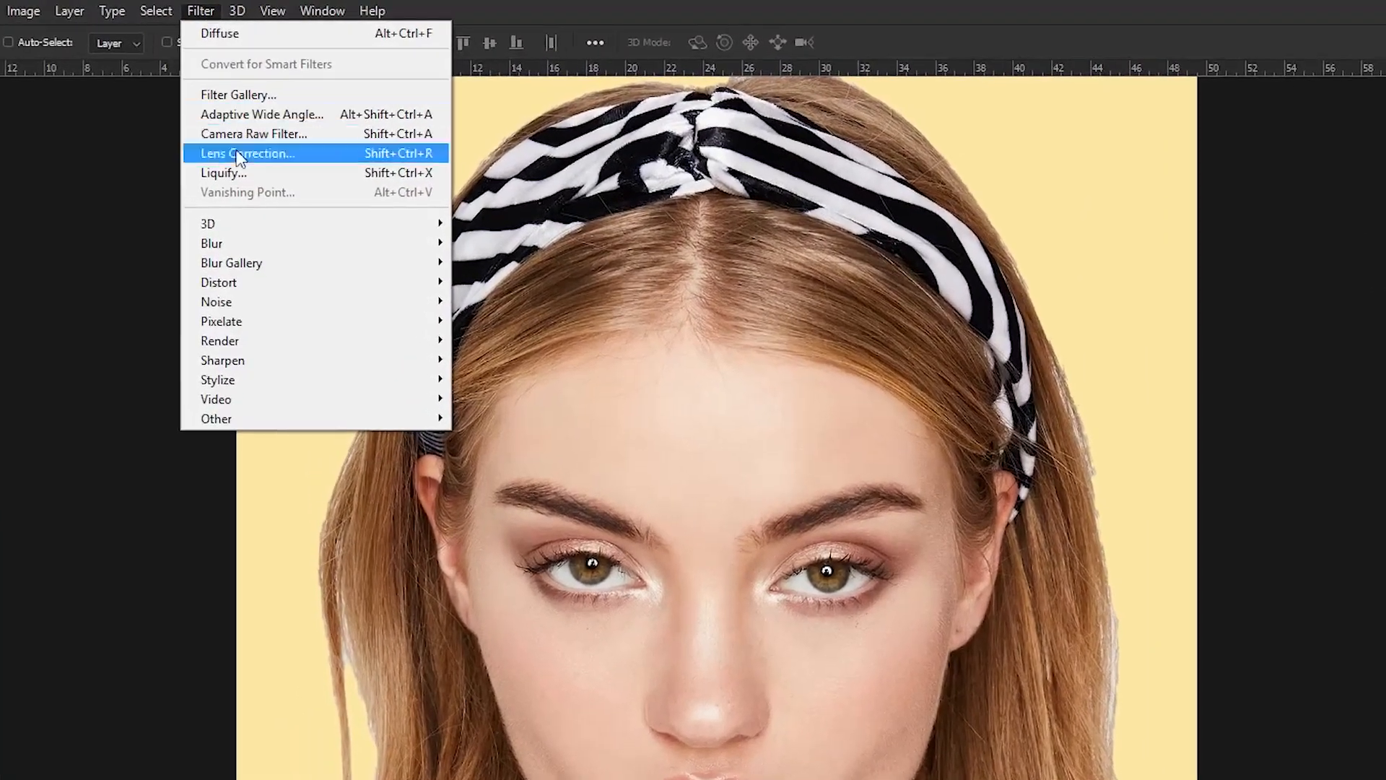
pyautogui.moveTo(322, 377)
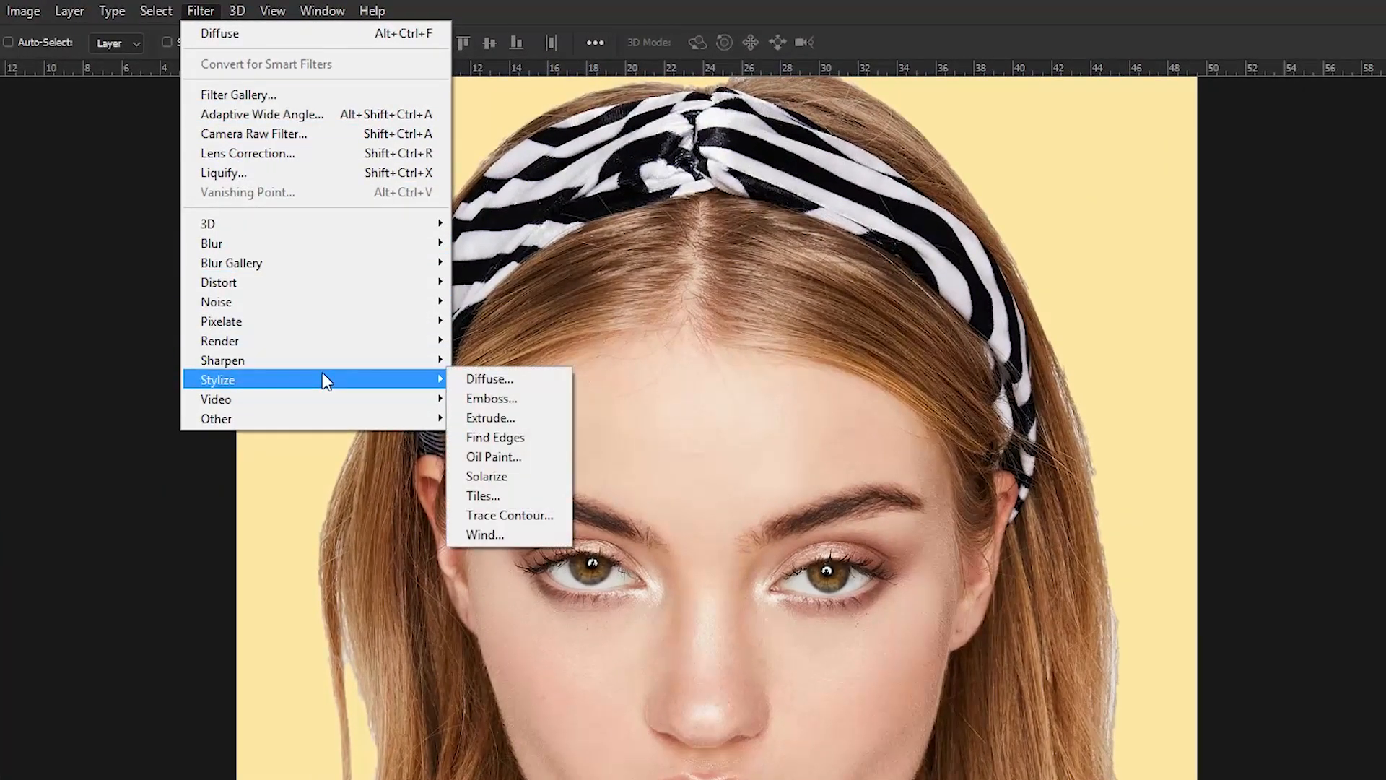
pyautogui.click(493, 400)
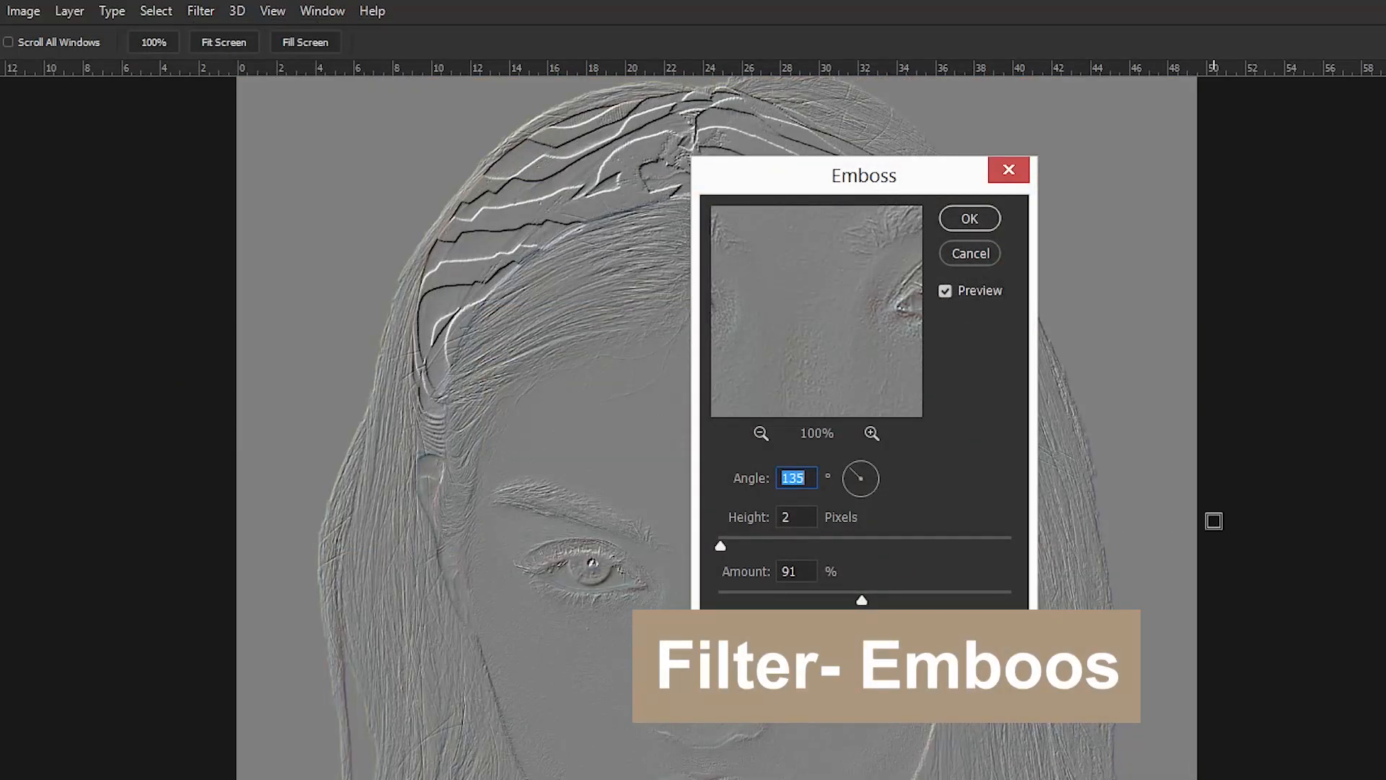
pyautogui.click(748, 582)
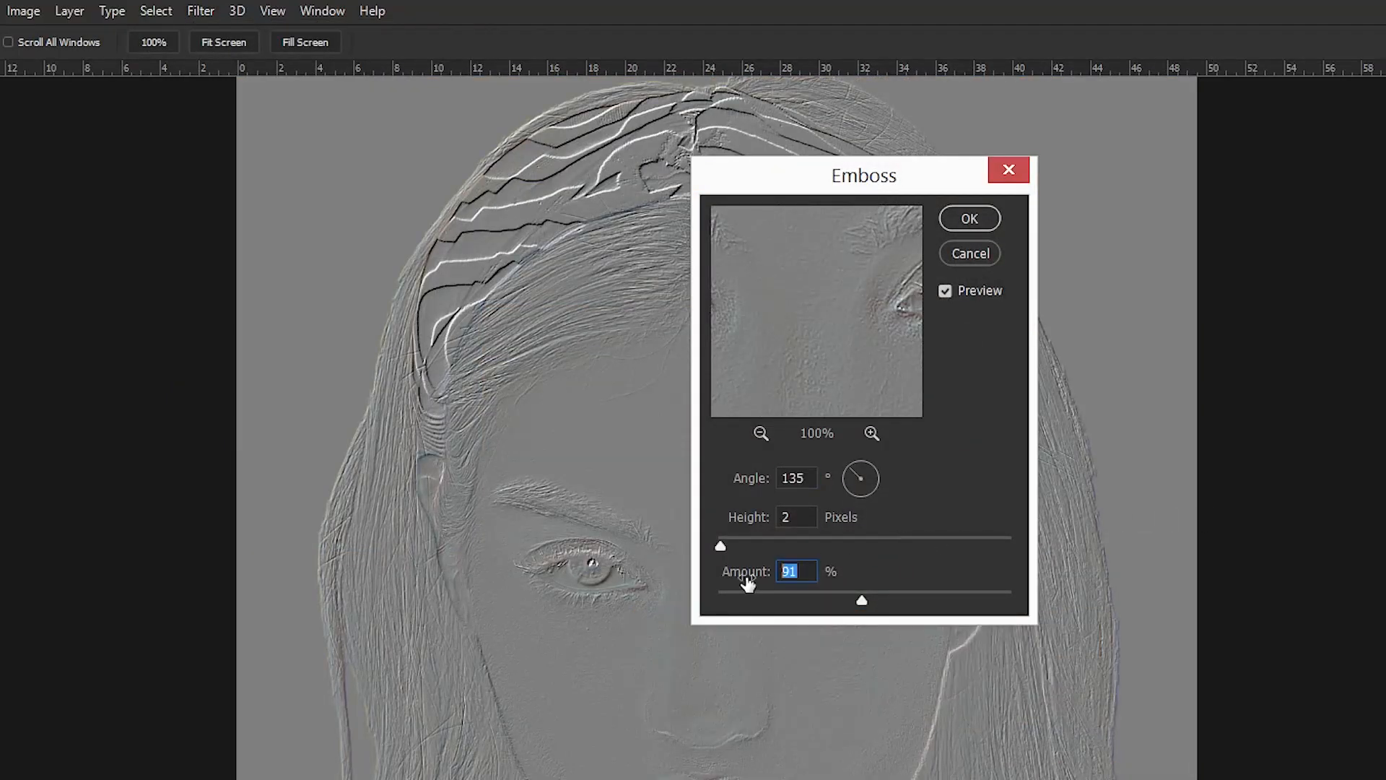
pyautogui.write('90')
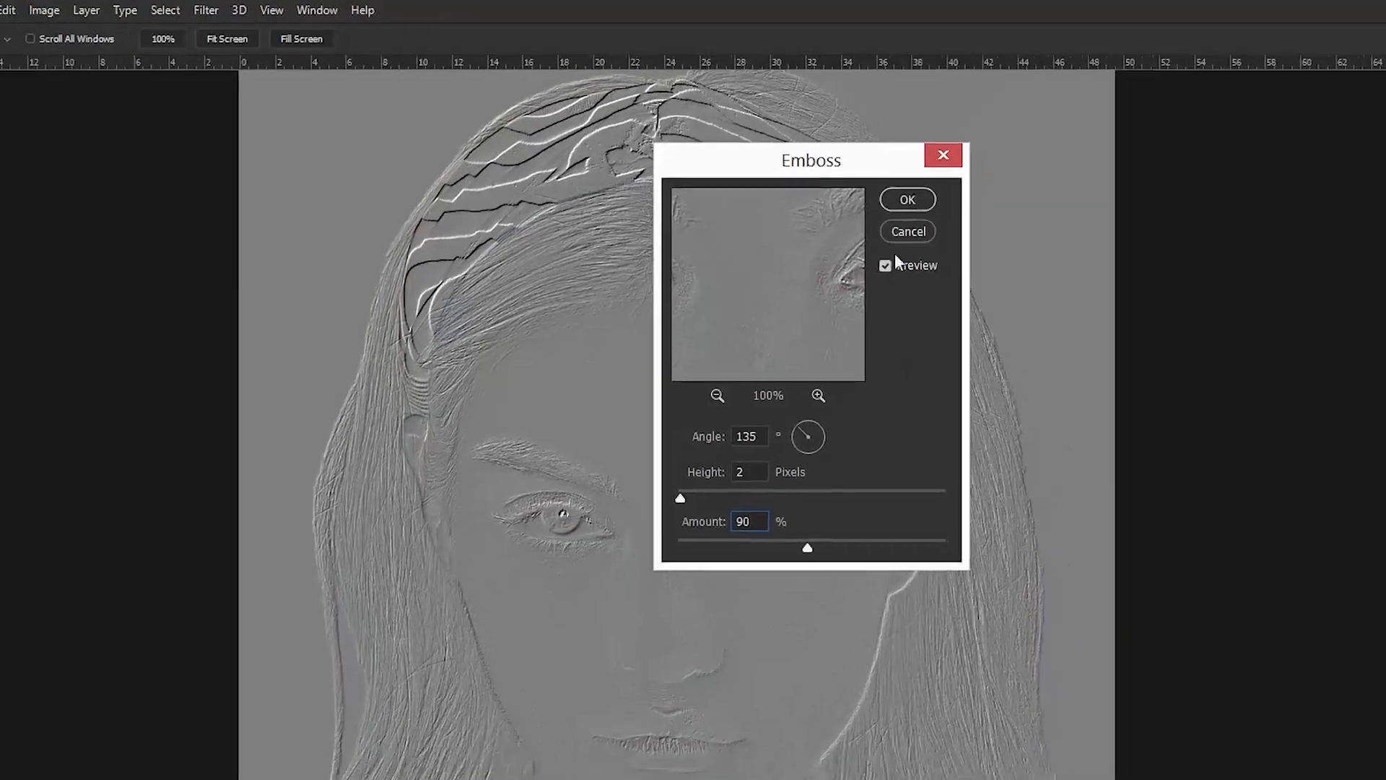
pyautogui.click(839, 180)
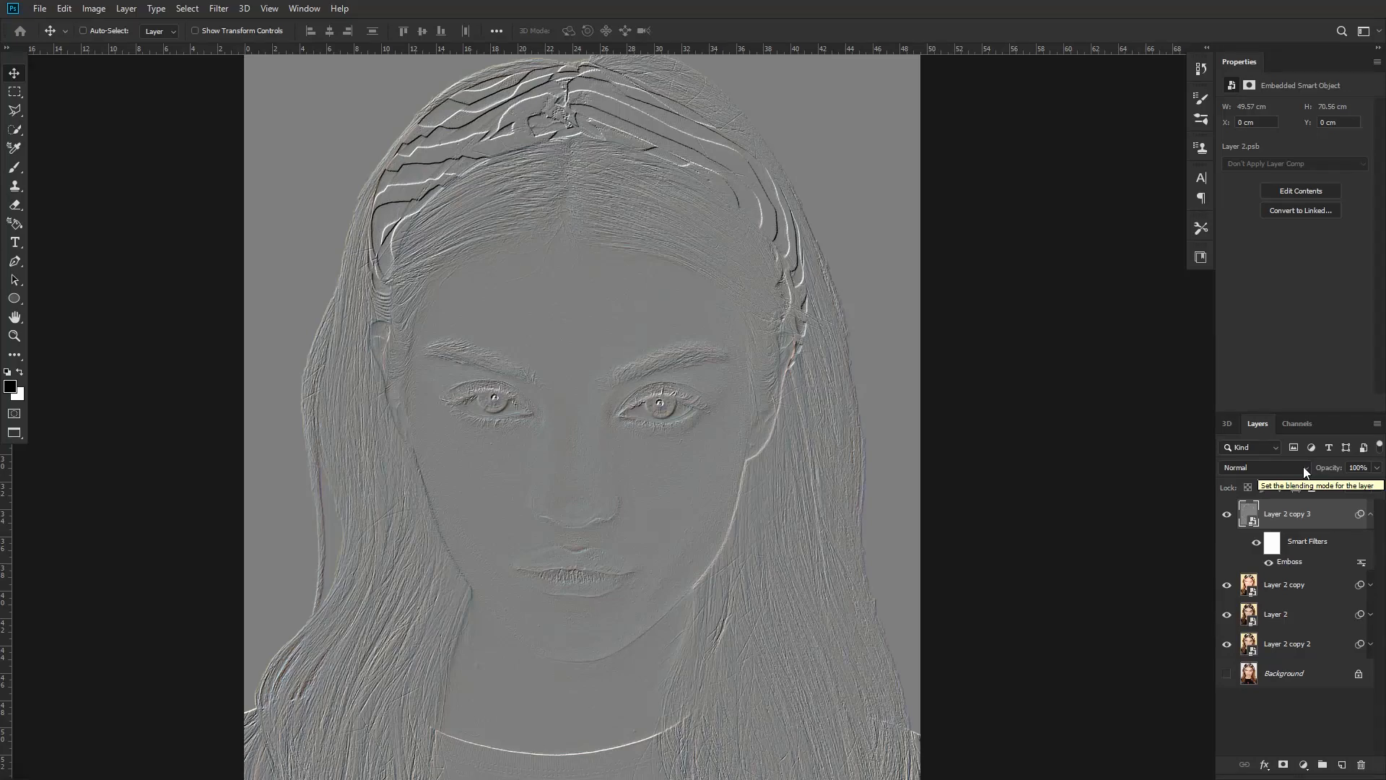
# Set Layer 2 copy 3's blending mode to Color Burn and its opacity to 50%, and collapse its smart filter list.
pyautogui.click(1263, 468)
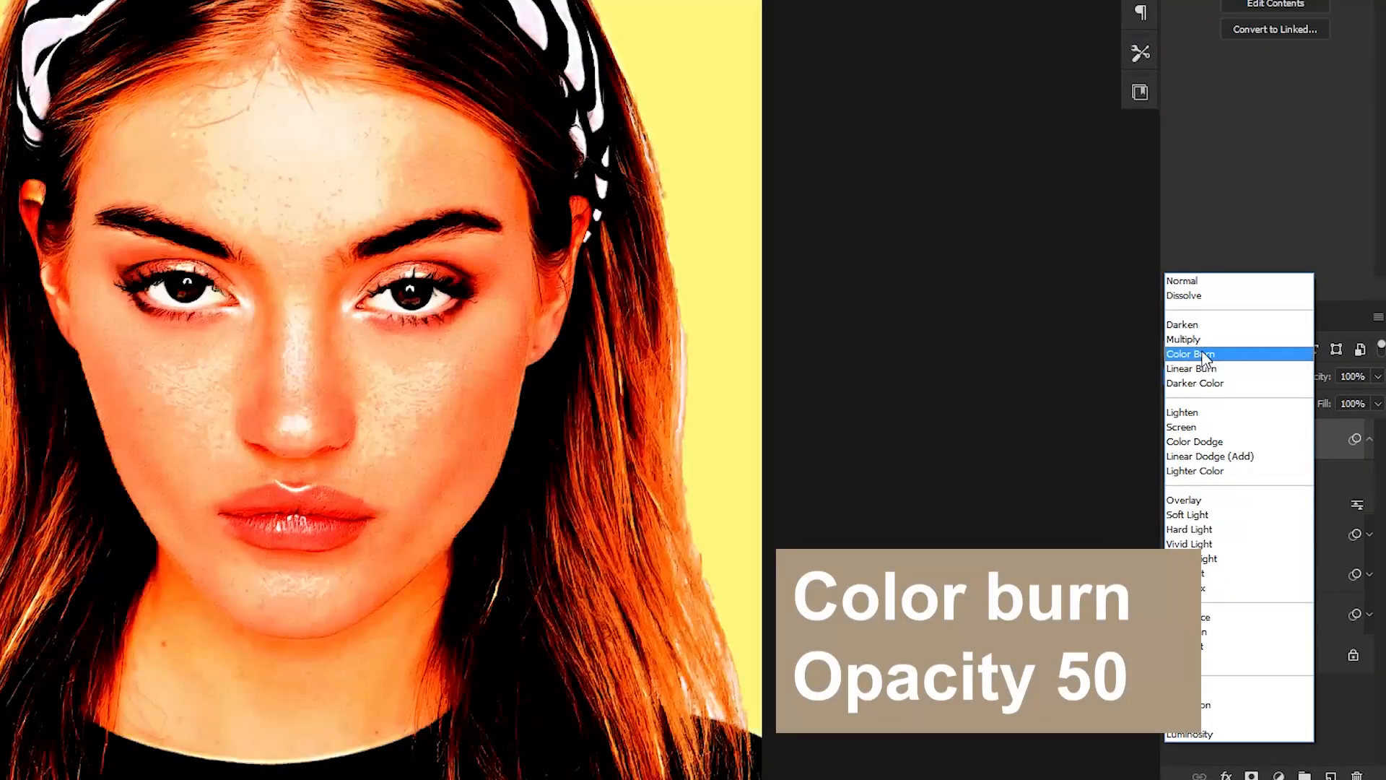
pyautogui.click(1205, 355)
pyautogui.click(1379, 377)
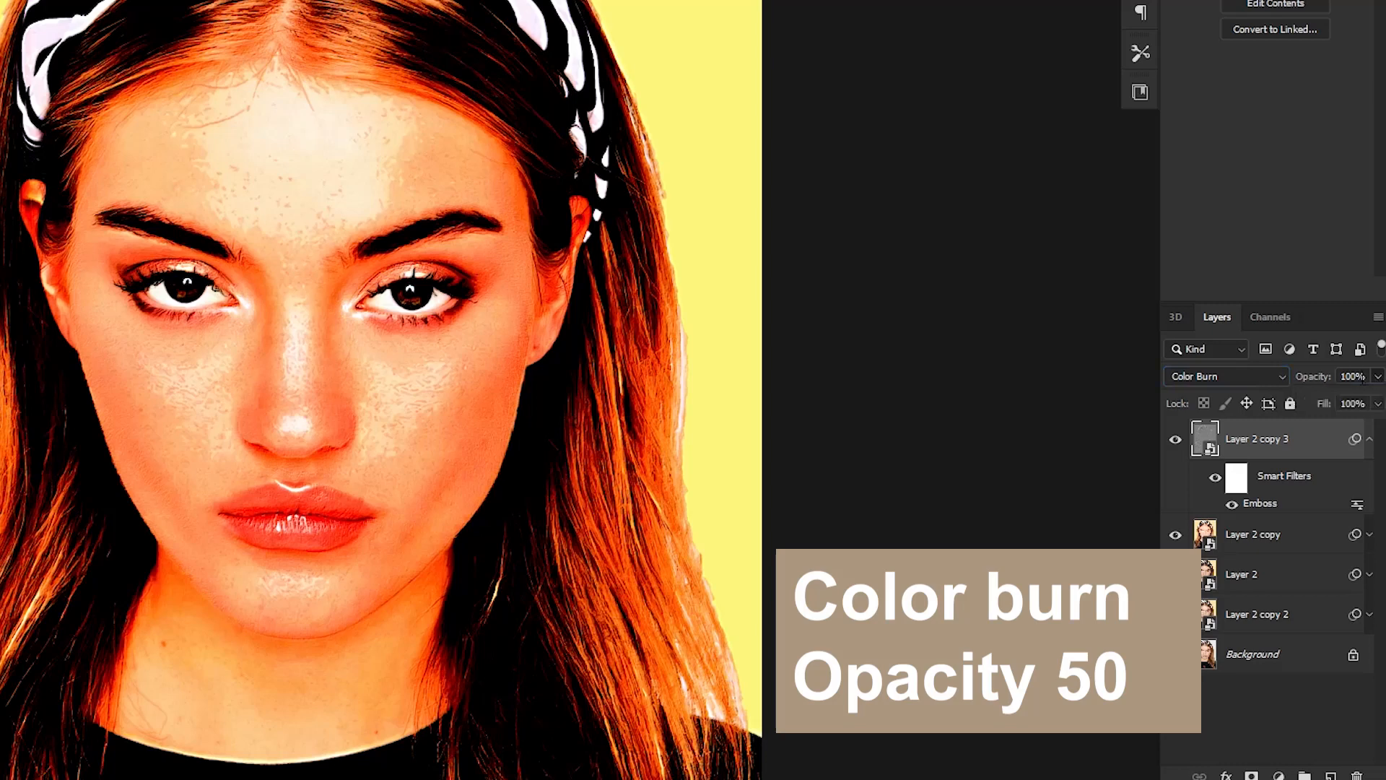
pyautogui.click(1352, 377)
pyautogui.write('50')
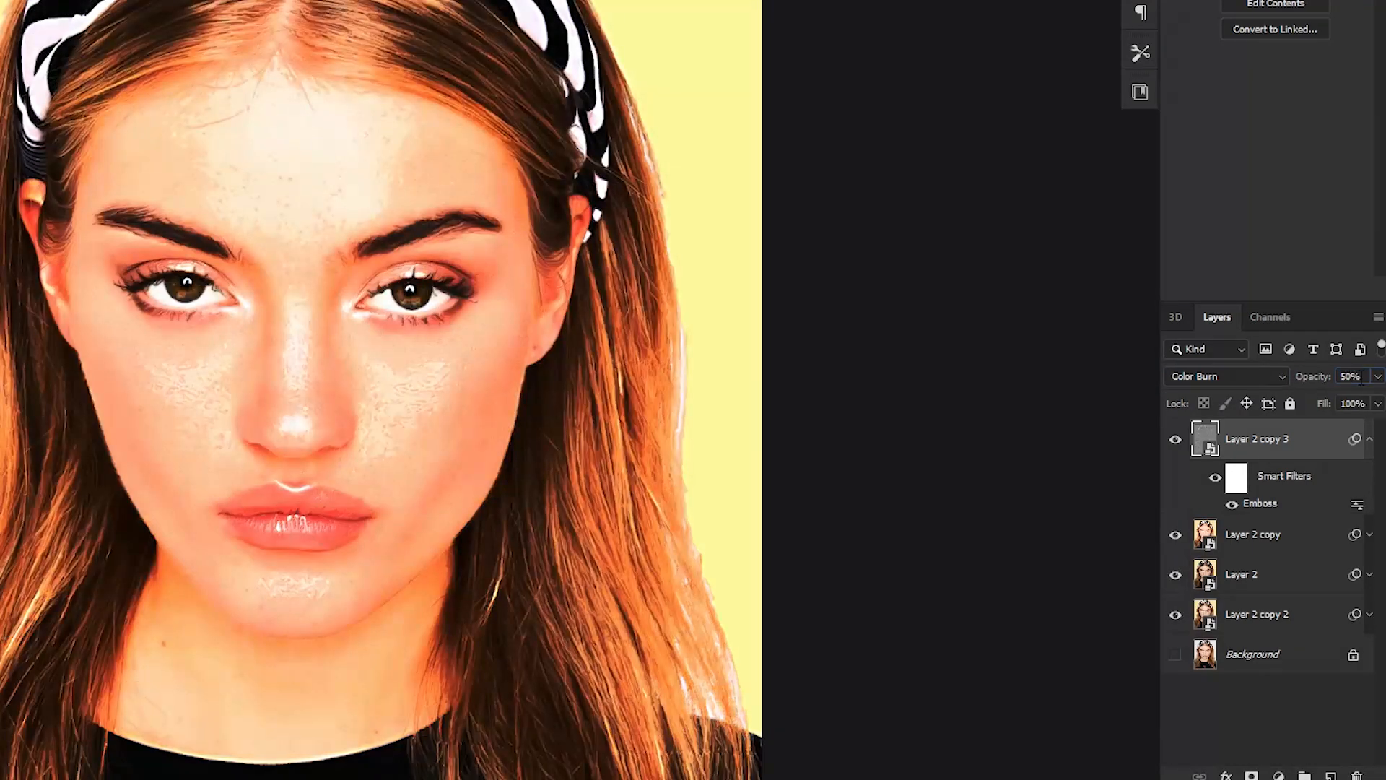
pyautogui.click(1370, 439)
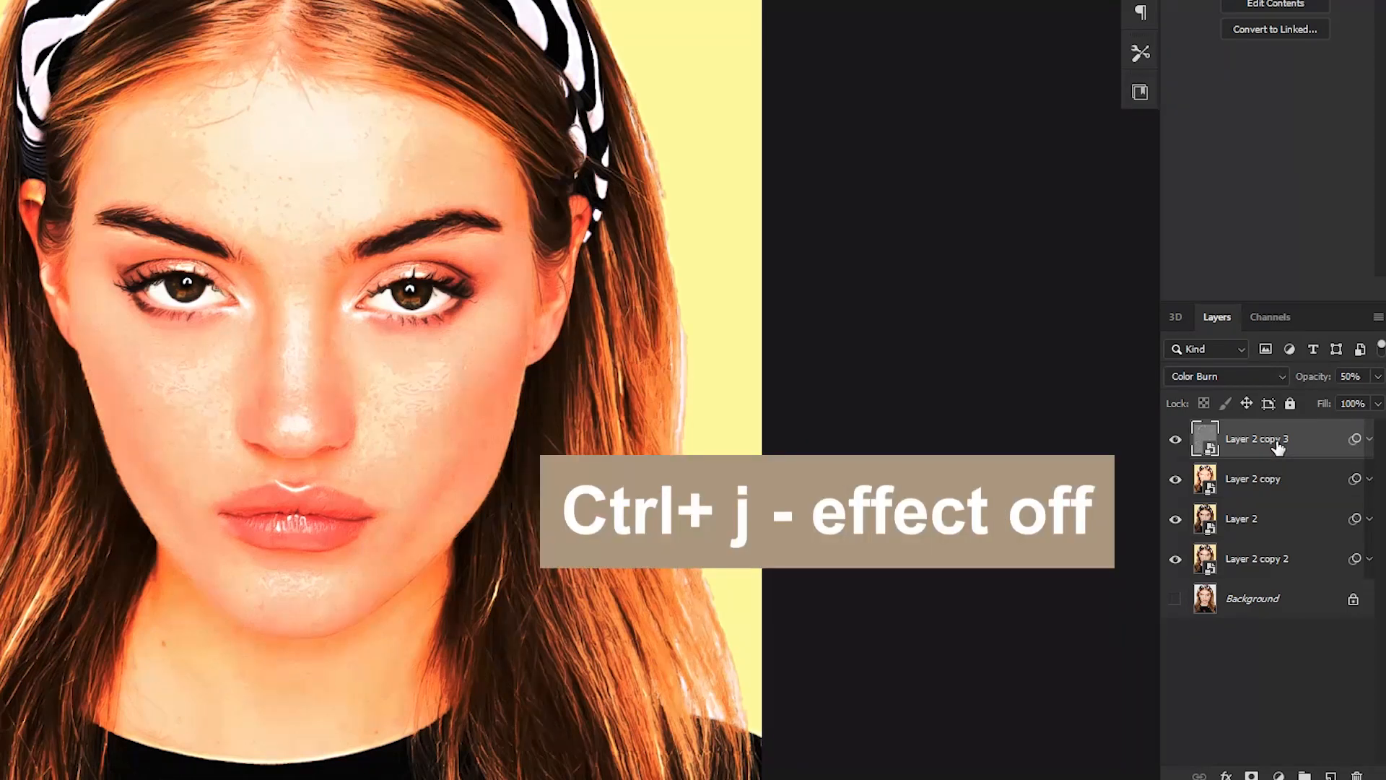
# Duplicate Layer 2 copy 3 and turn off the smart filter effect on the duplicate.
pyautogui.hotkey('ctrl', 'j')
pyautogui.click(1369, 440)
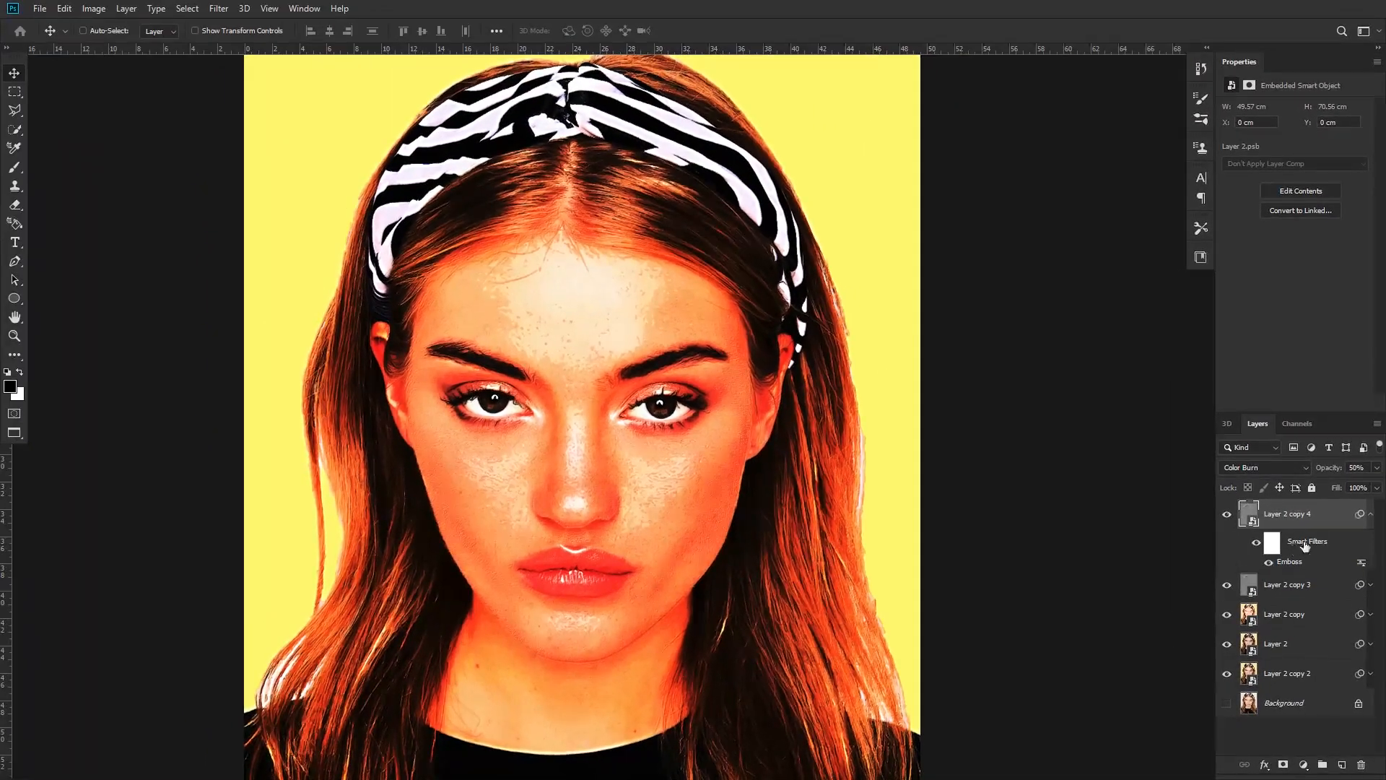
pyautogui.click(1257, 543)
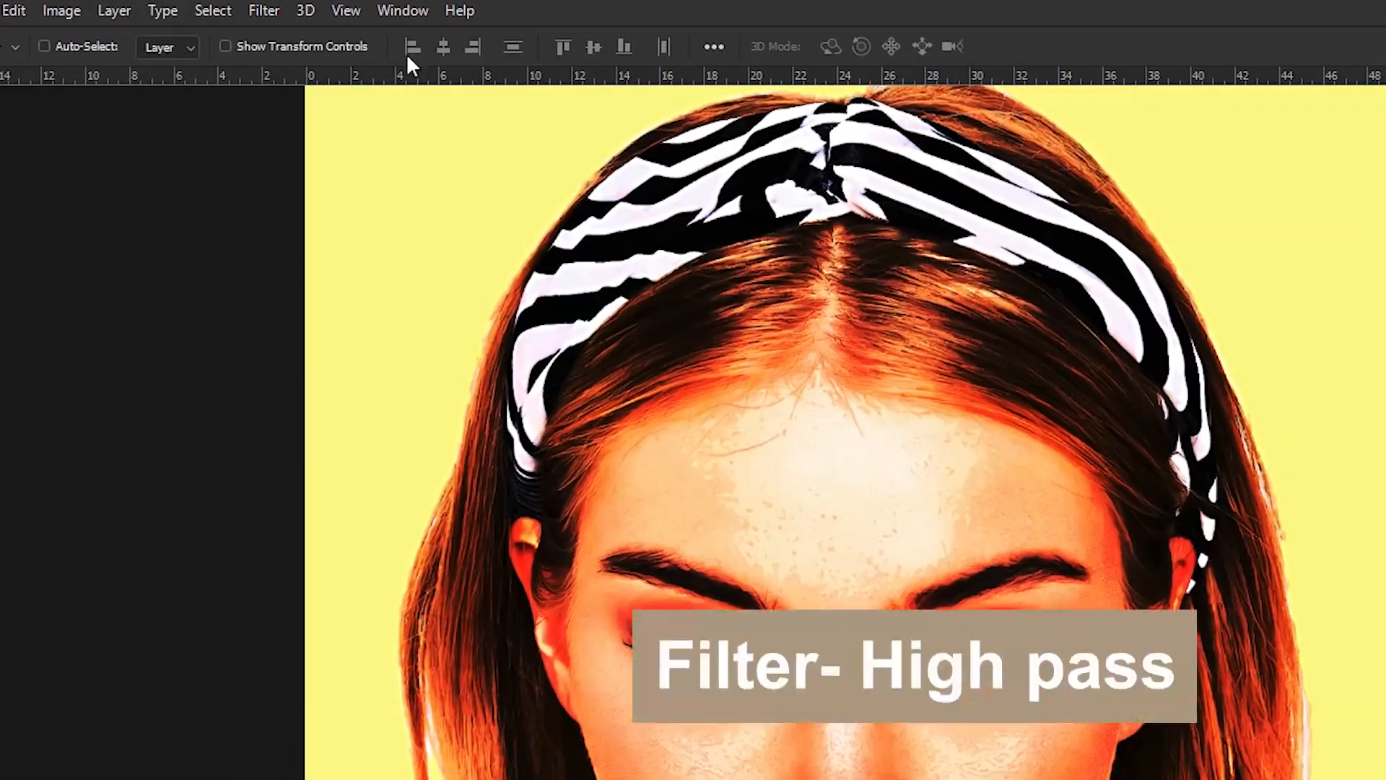
# Apply the High Pass filter to Layer 2 copy 4 with a radius of 4.6 pixels.
pyautogui.click(264, 10)
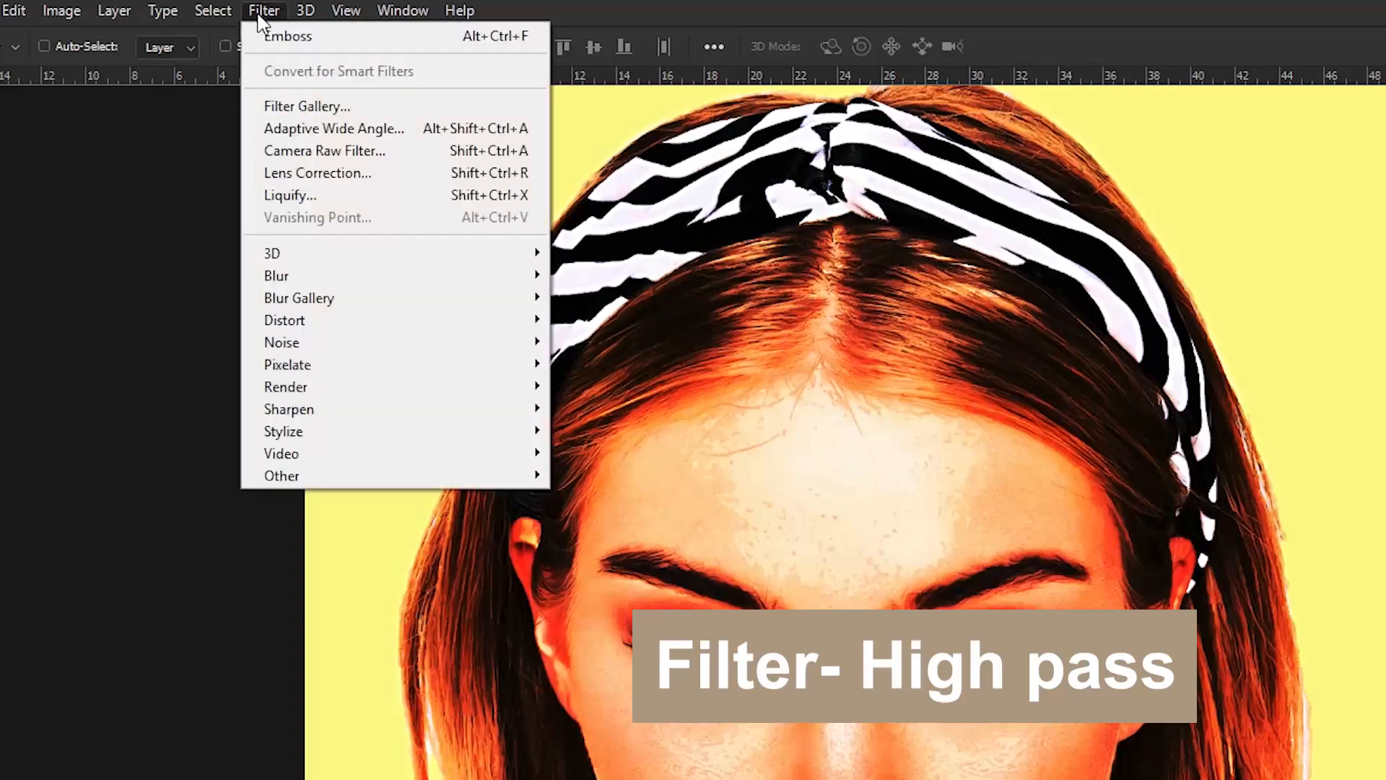
pyautogui.moveTo(484, 475)
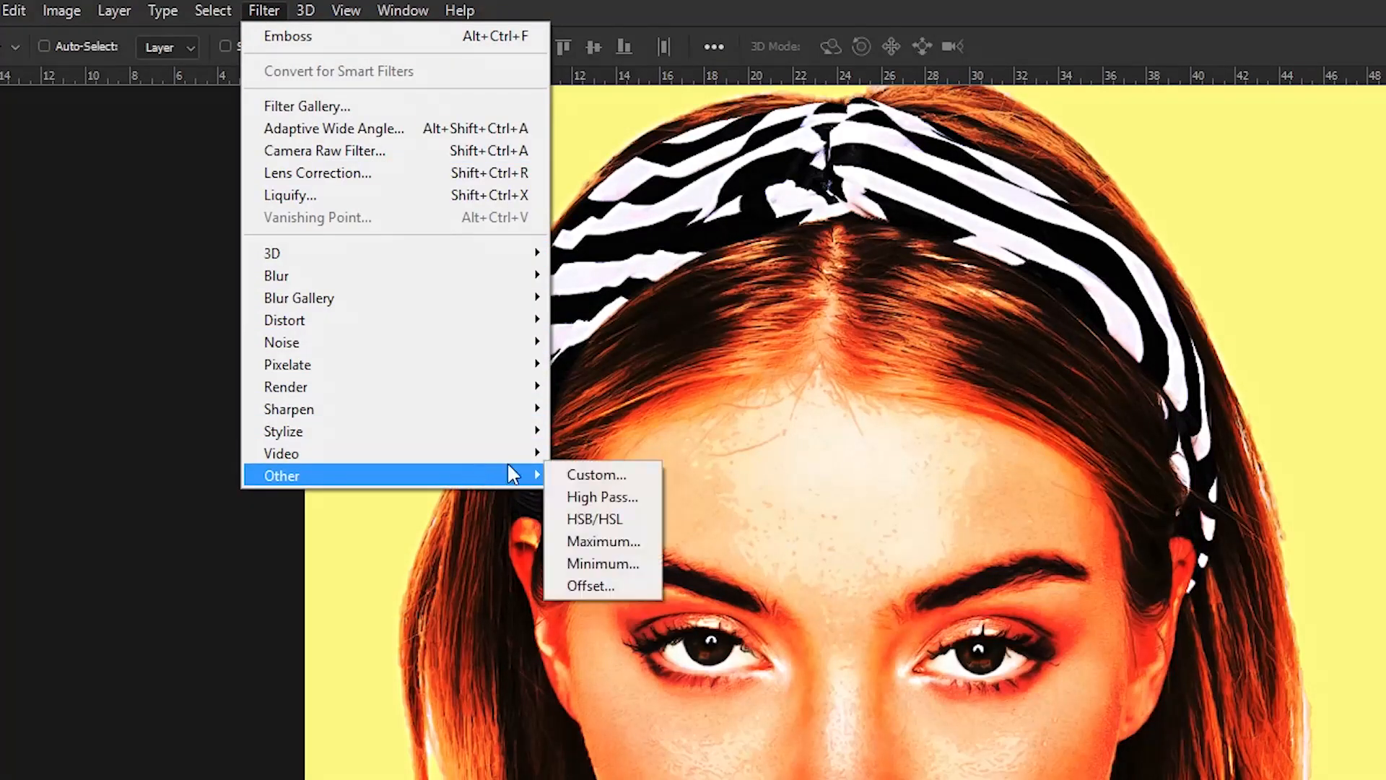
pyautogui.click(588, 494)
pyautogui.moveTo(890, 604); pyautogui.dragTo(927, 606)
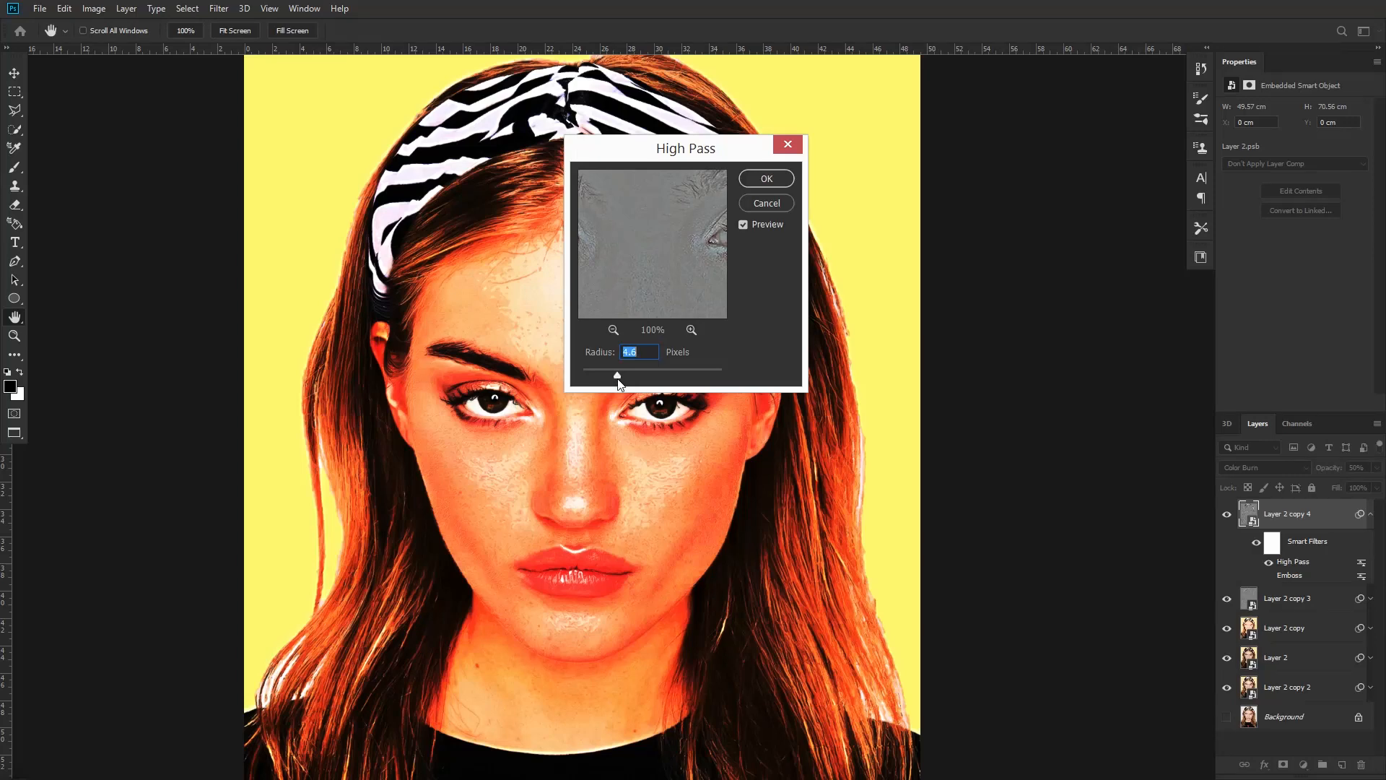
pyautogui.click(765, 179)
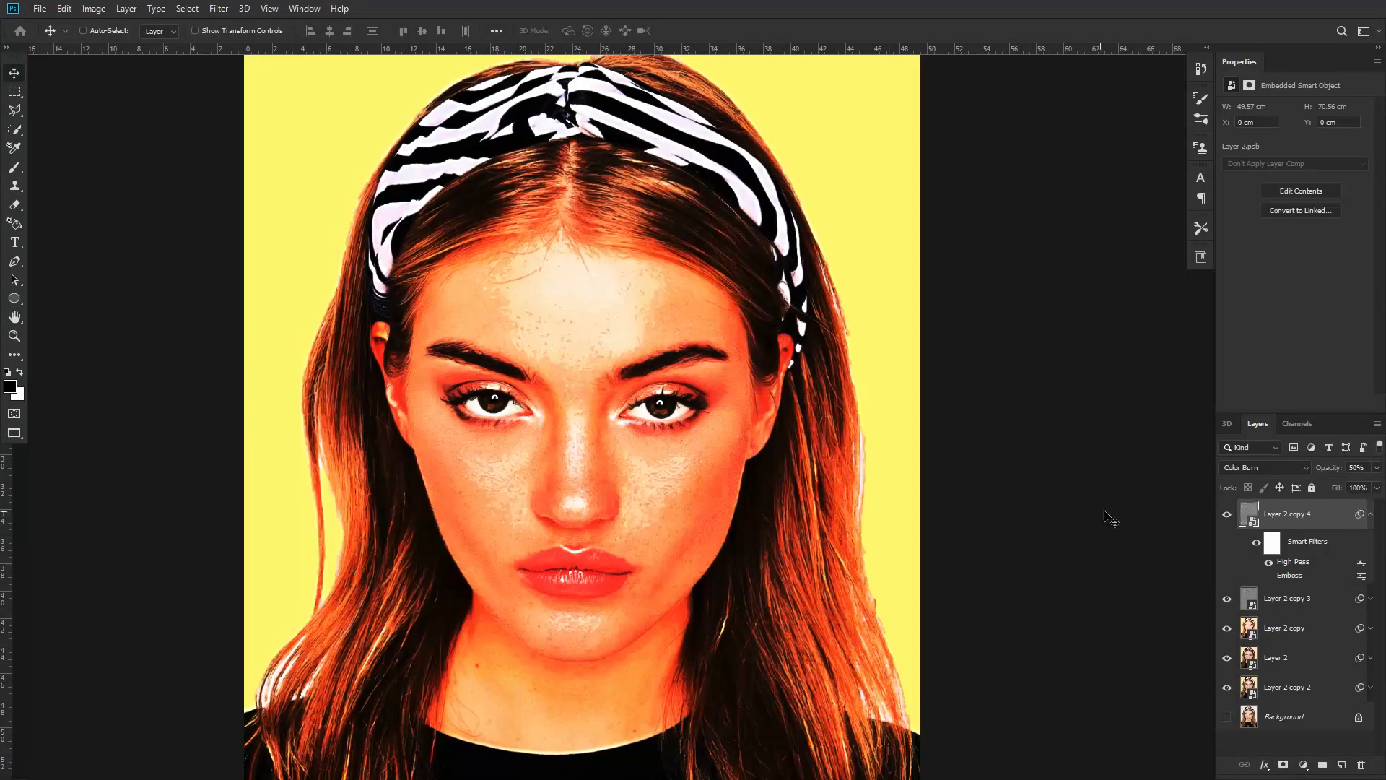
# Set Layer 2 copy 4's blending mode to Overlay and its opacity to about 52%.
pyautogui.click(1288, 467)
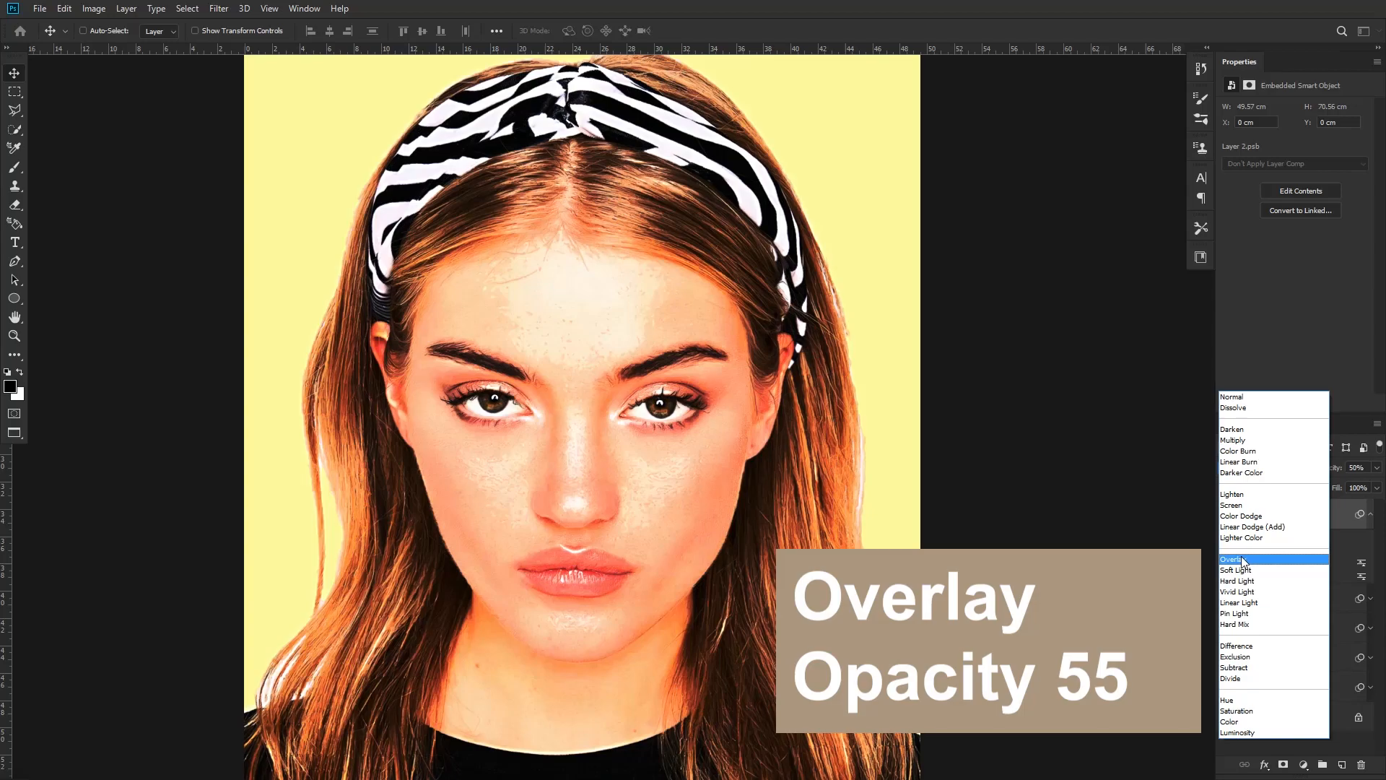
pyautogui.click(1242, 559)
pyautogui.moveTo(1376, 467); pyautogui.dragTo(1363, 484)
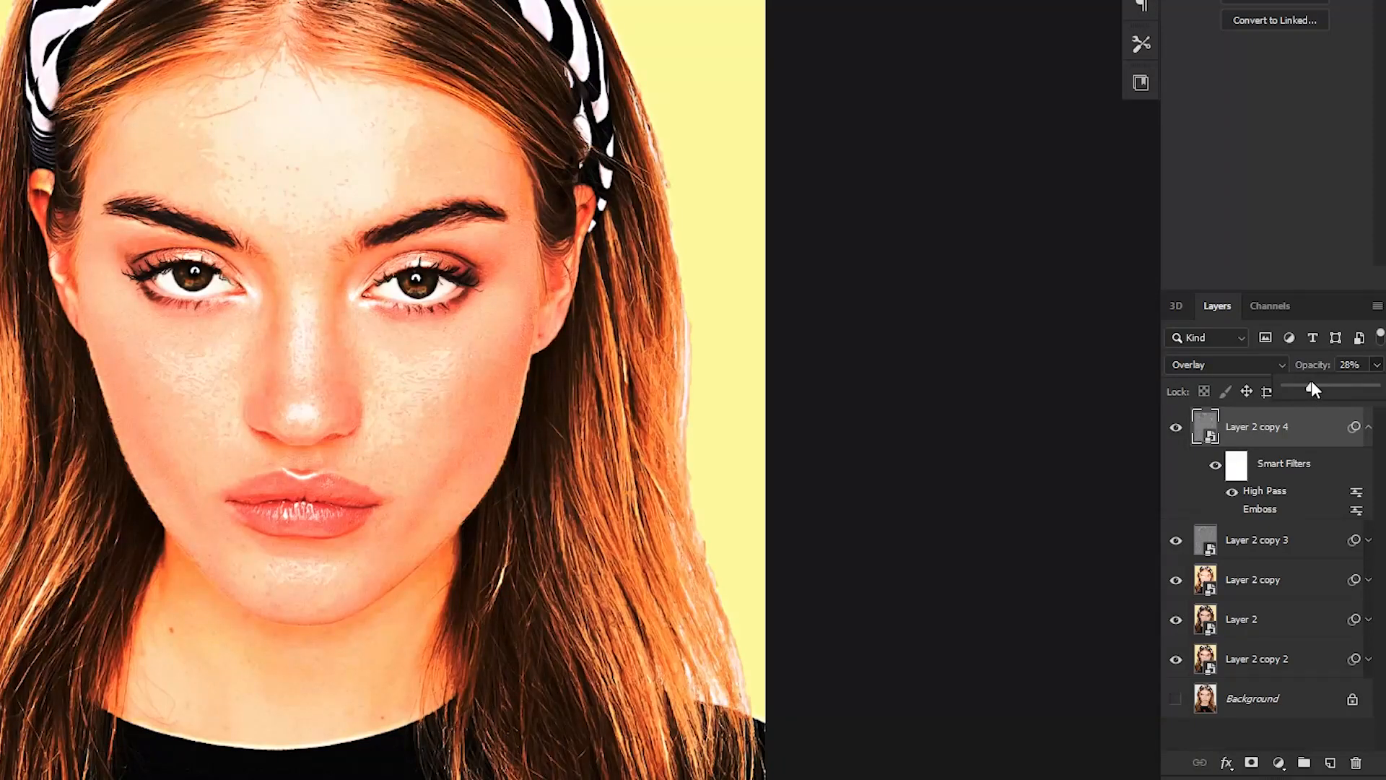
pyautogui.moveTo(1340, 385); pyautogui.dragTo(1335, 388)
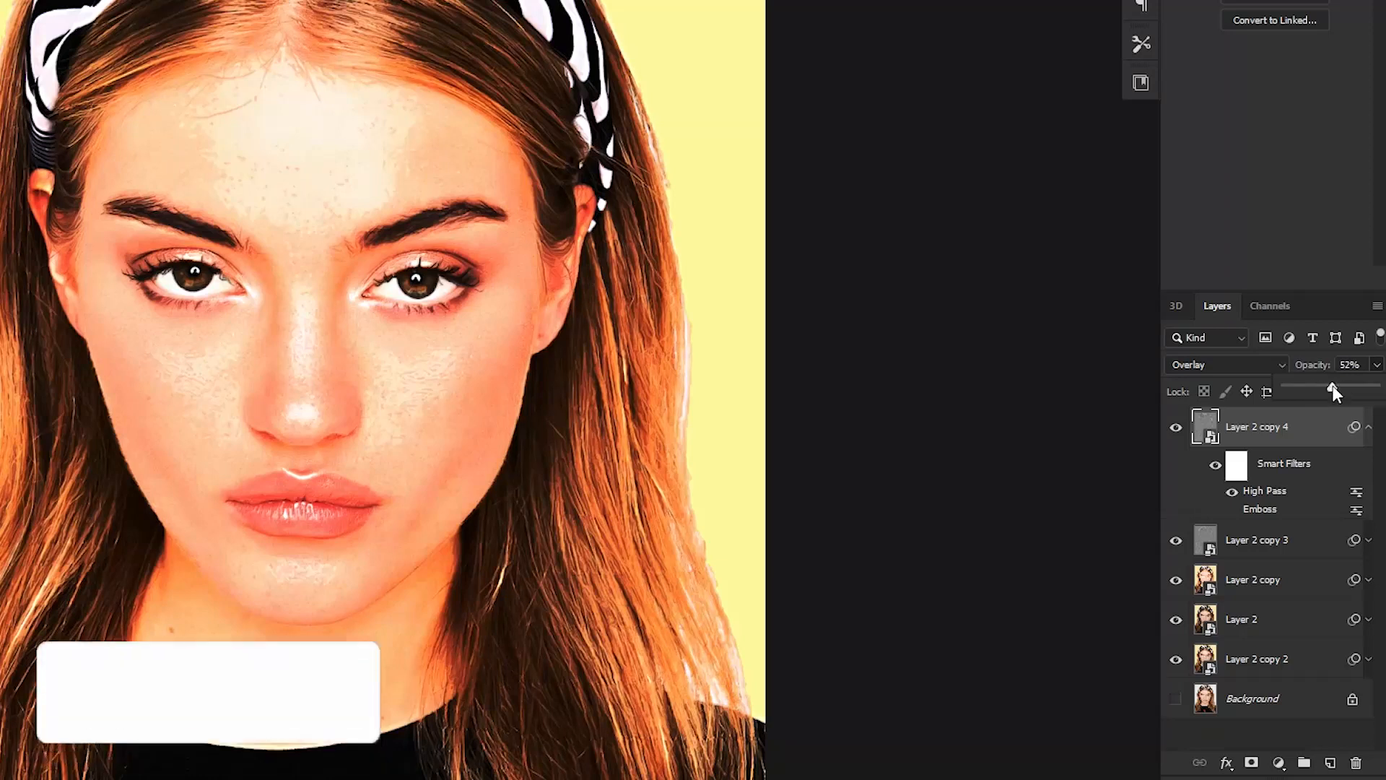
# Select Layer 2 copy 3 and set its opacity to 30%.
pyautogui.click(1258, 539)
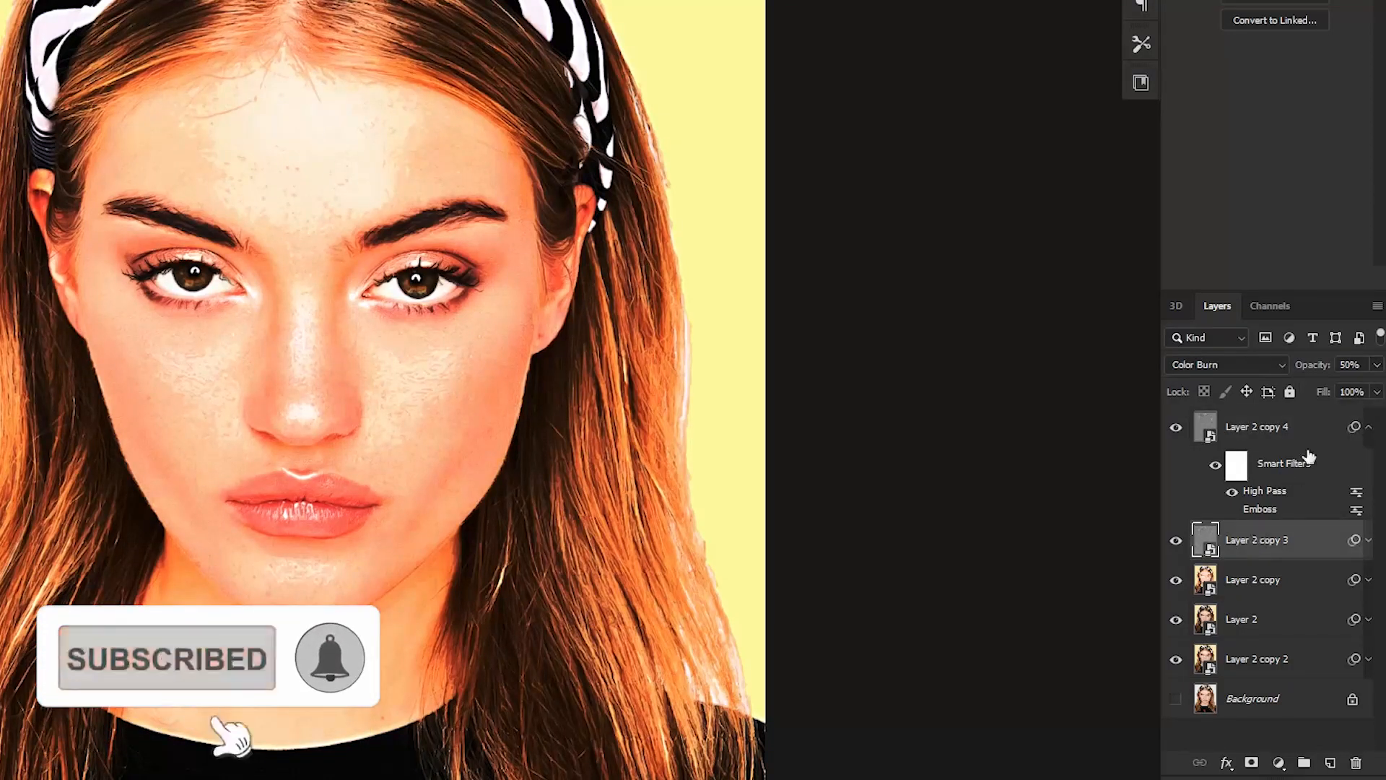
pyautogui.click(1377, 365)
pyautogui.moveTo(1360, 387); pyautogui.dragTo(1312, 385)
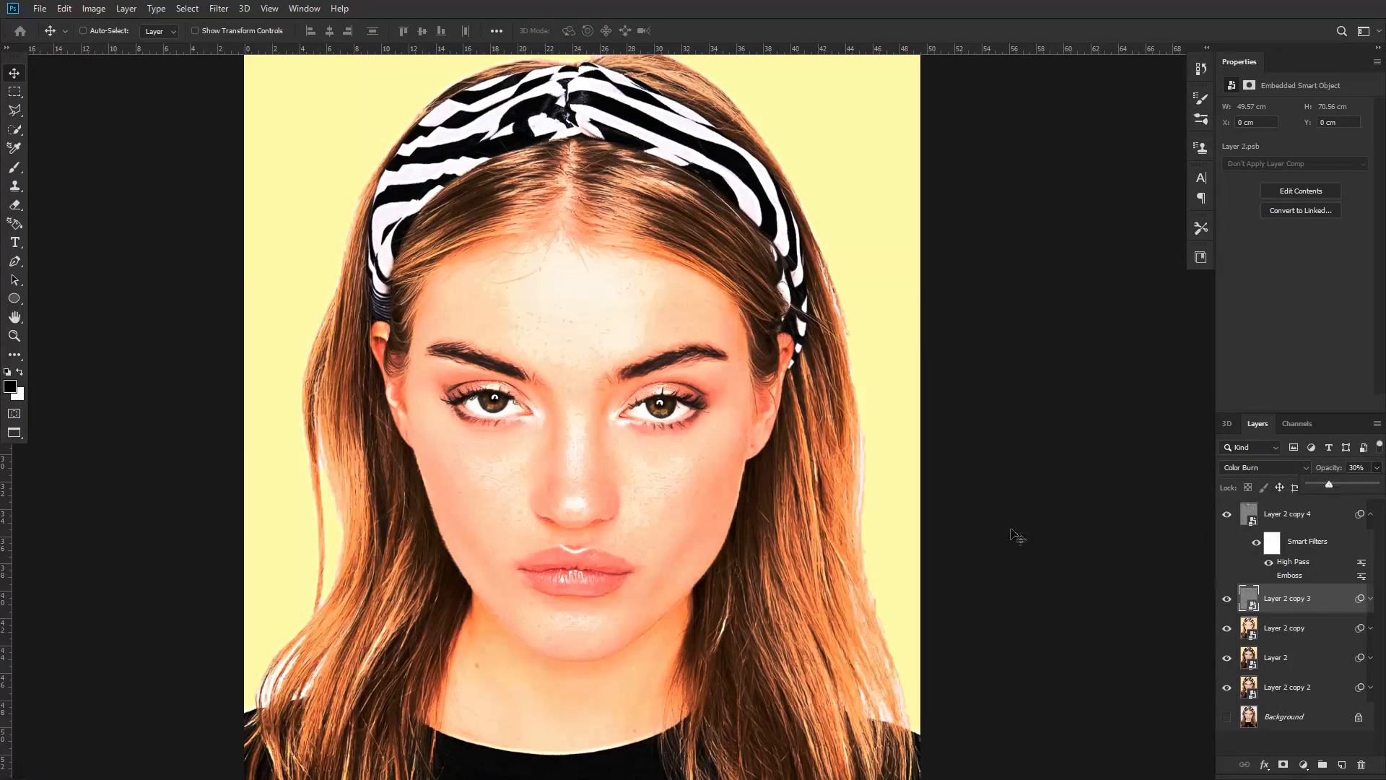
pyautogui.moveTo(678, 649); pyautogui.dragTo(660, 470)
pyautogui.scroll(6, 660, 470)
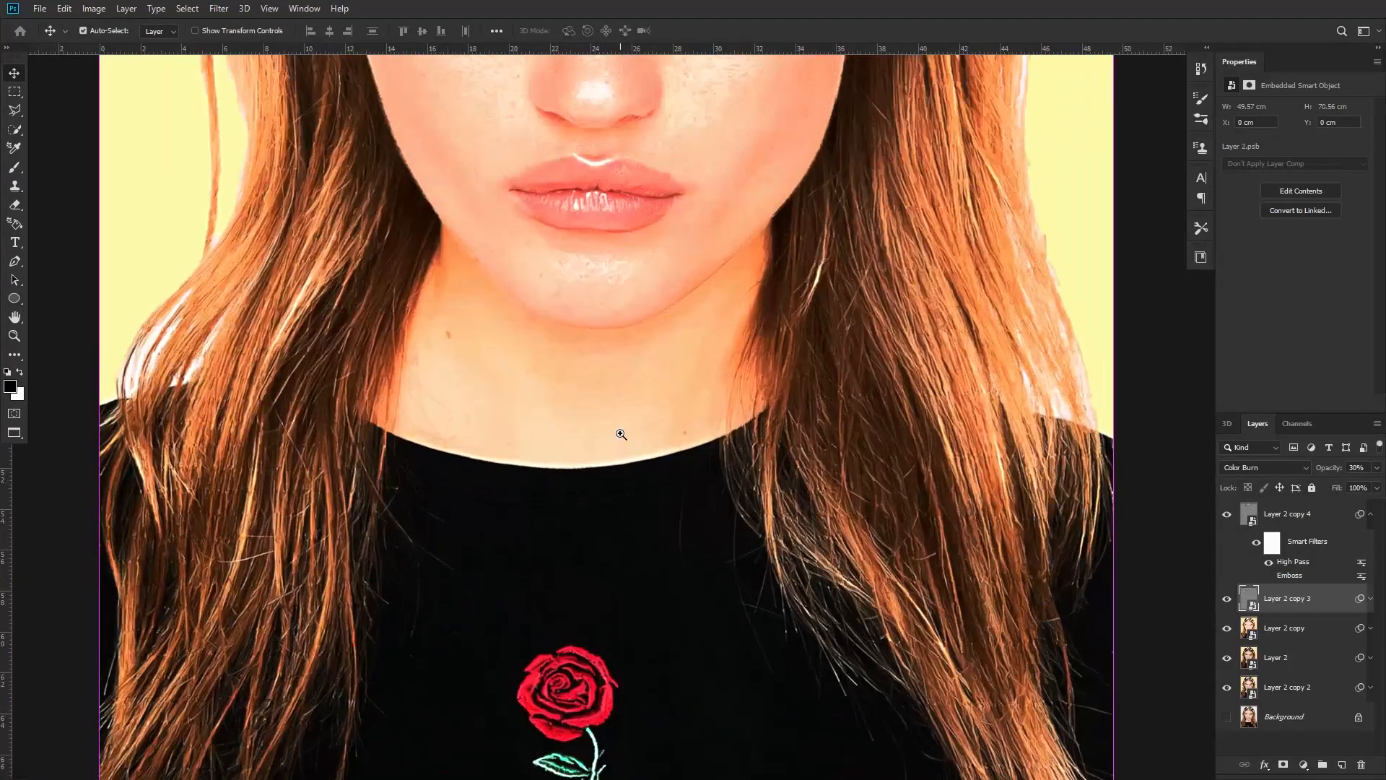